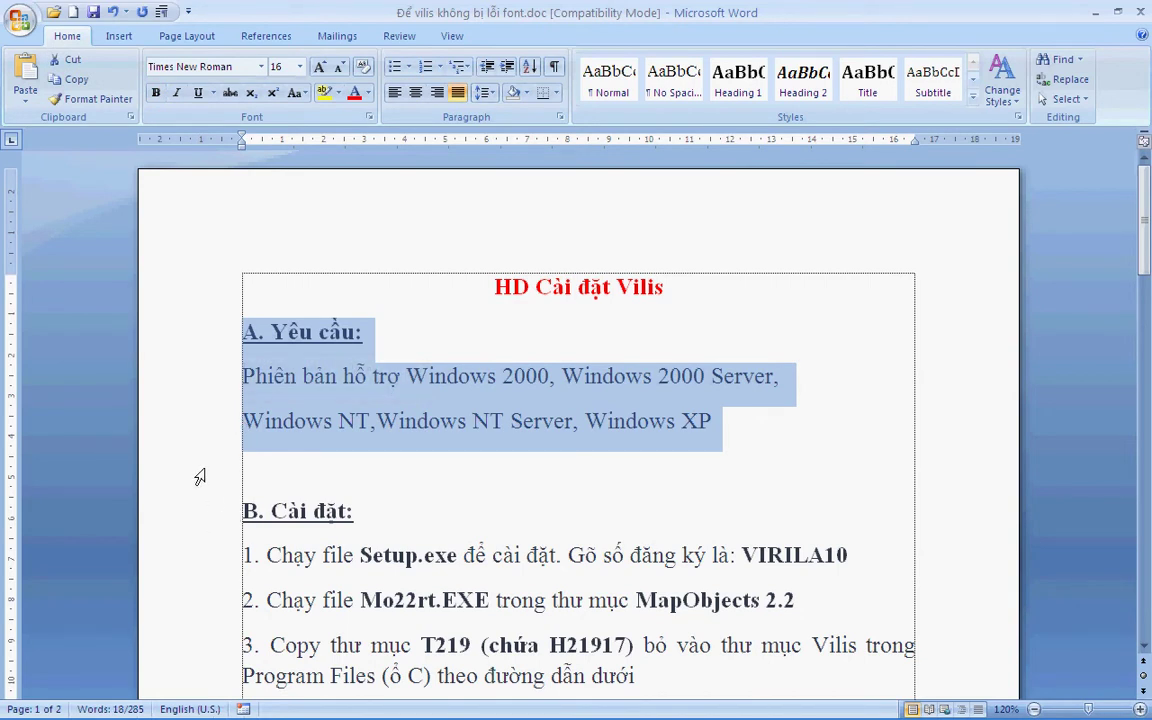
- Highlight the installation guide's instruction about running Setup.exe in section B
scroll(185, 477, "down", 3)
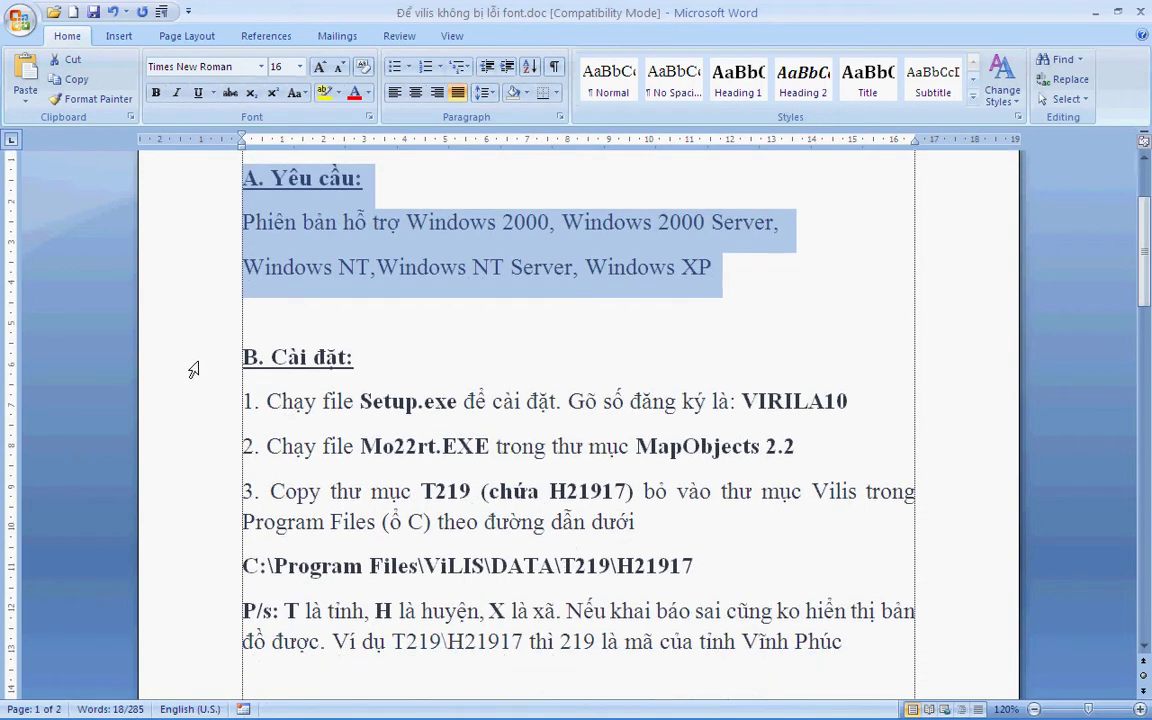
left_click(195, 361)
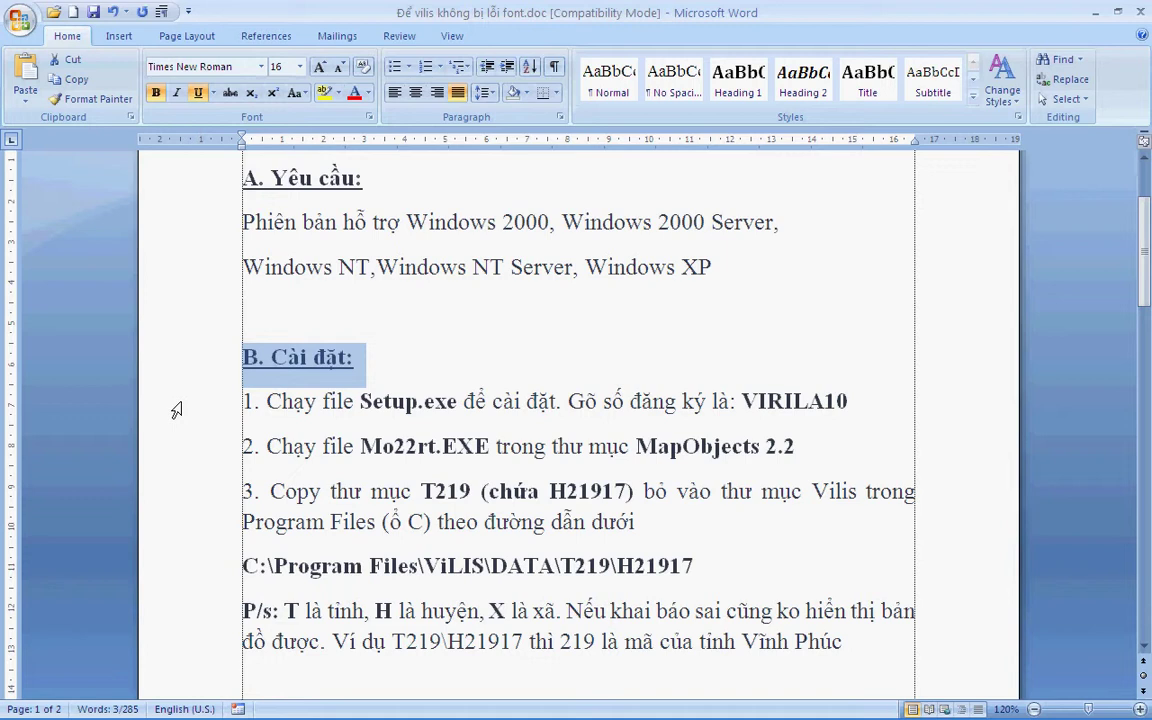
left_click(175, 410)
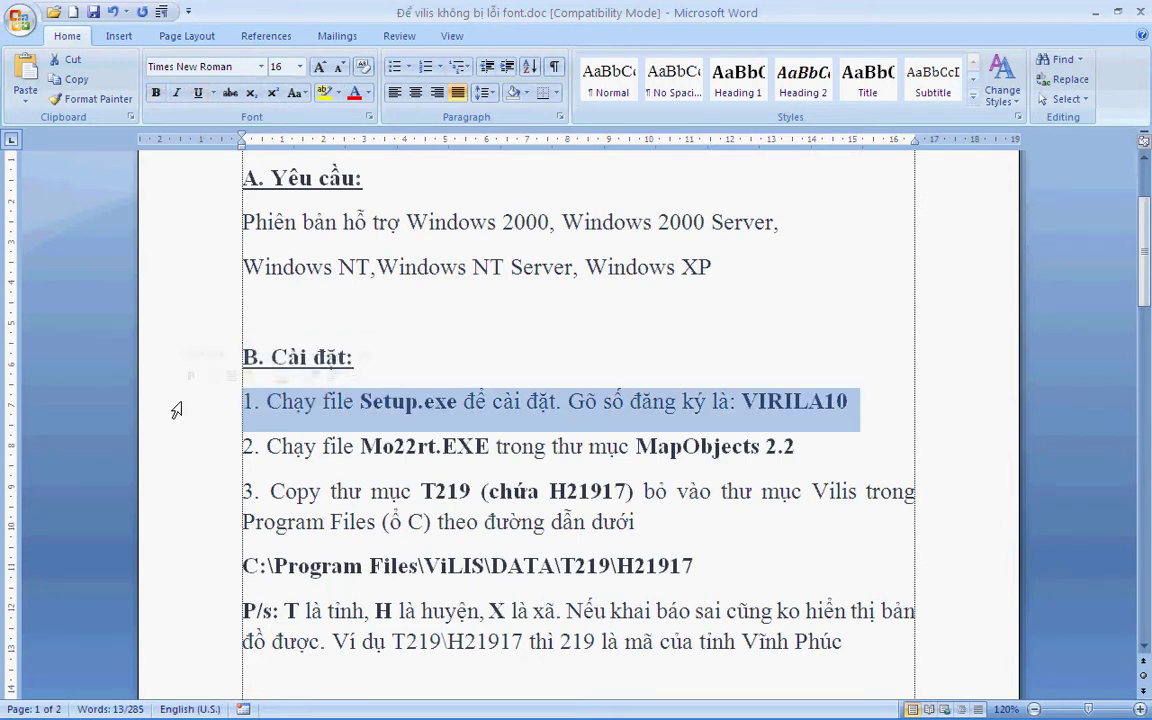
- Switch to the Windows Explorer window showing the SPEKIALITY SOFTWARE folder
mouse_move(330, 712)
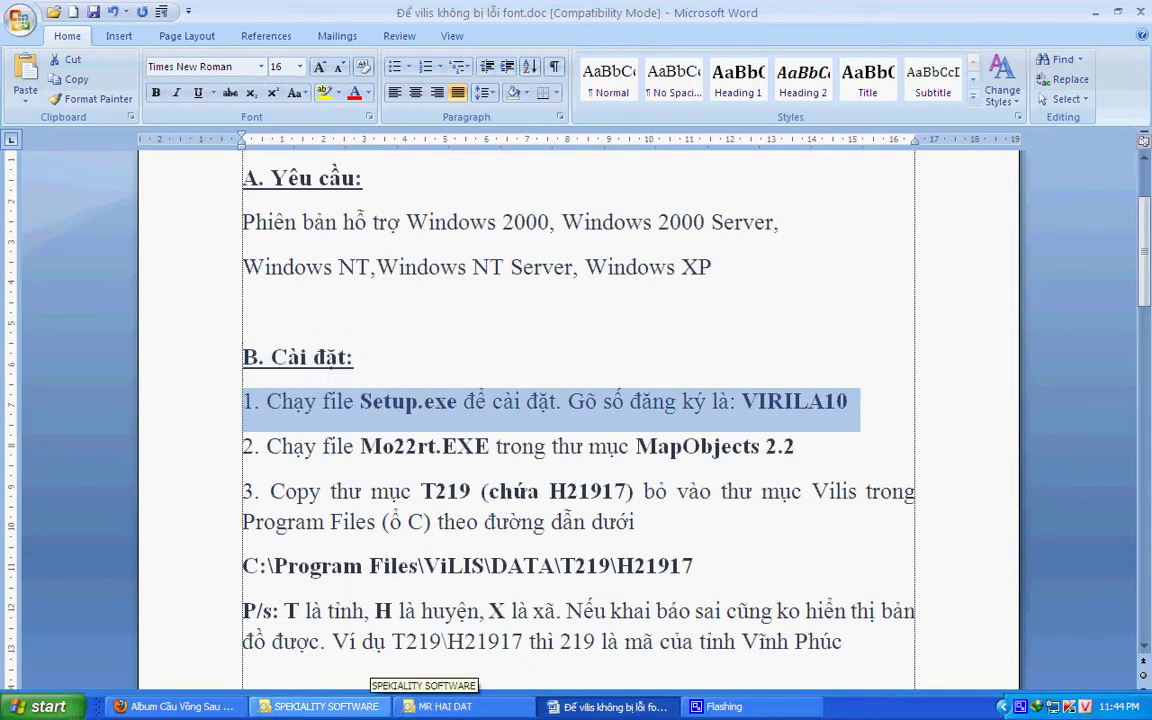
left_click(393, 706)
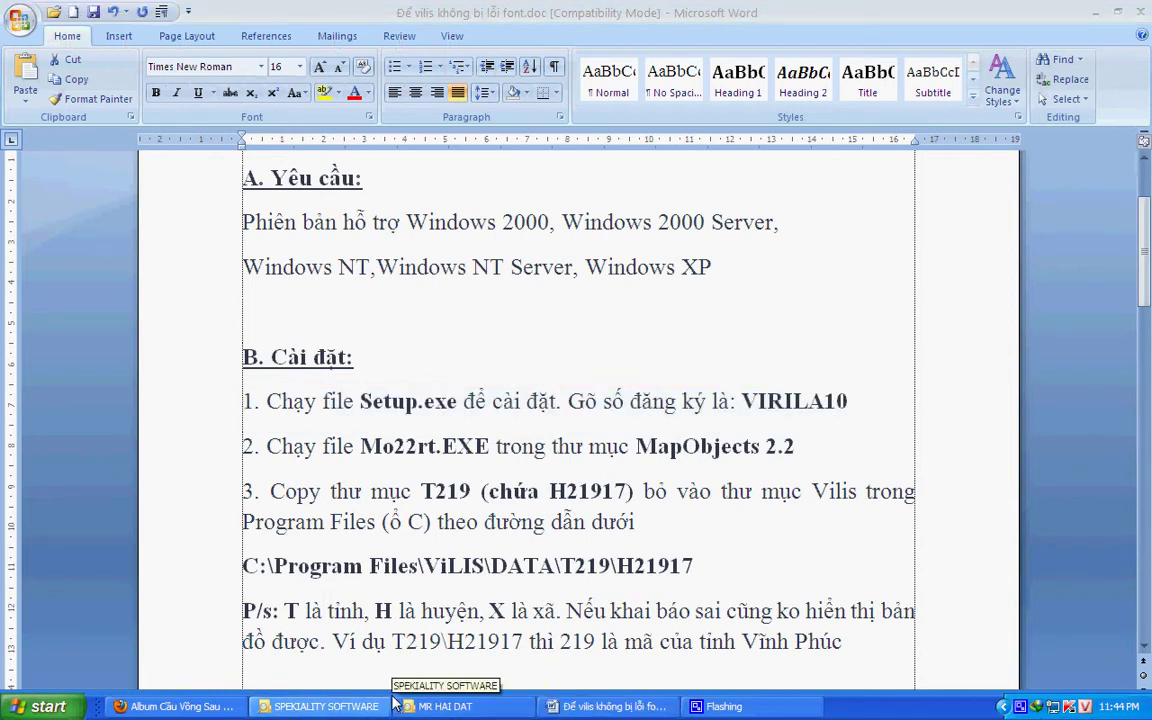
key("alt+Tab")
key("alt+Tab")
key("alt+Tab")
key("alt+Tab")
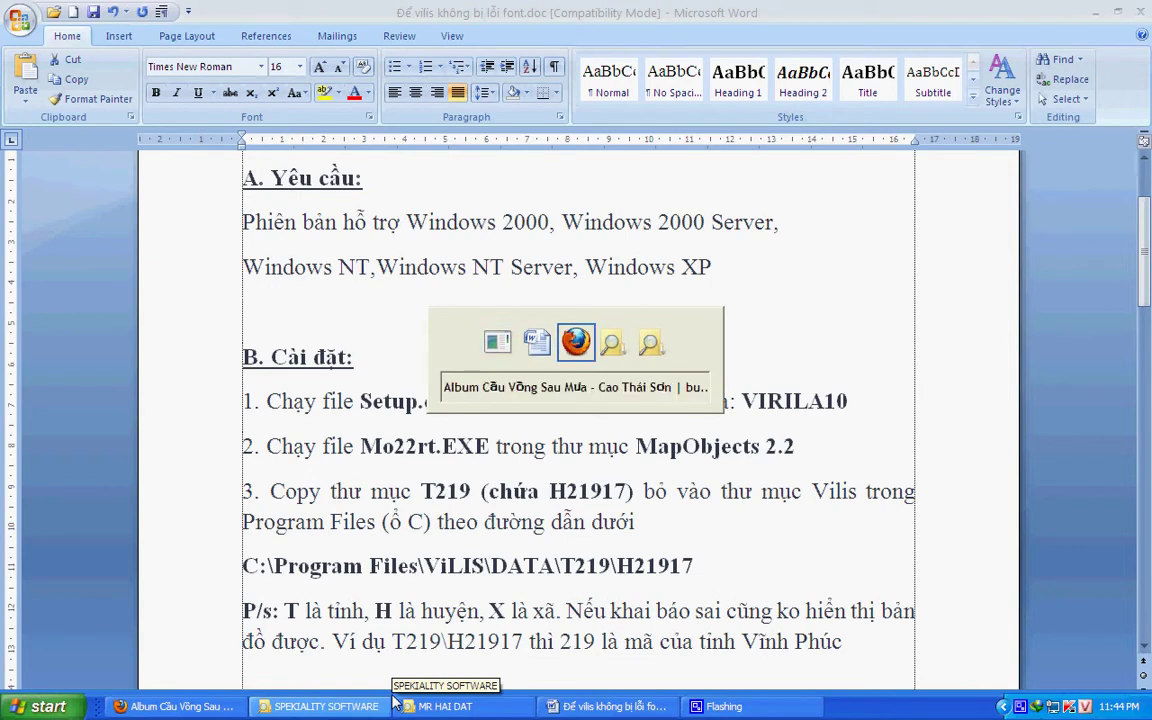
key("alt+Tab")
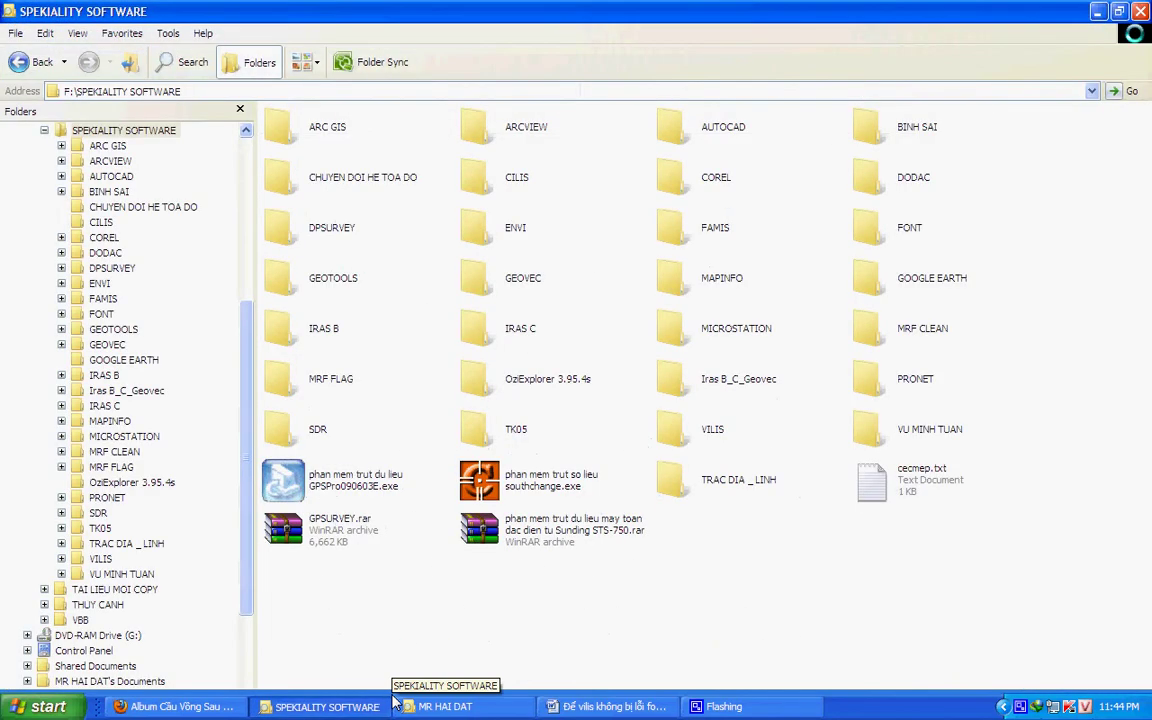
- Browse through VILIS, ViLISSetup and vilis to open the ViLIS Setup folder
double_click(694, 440)
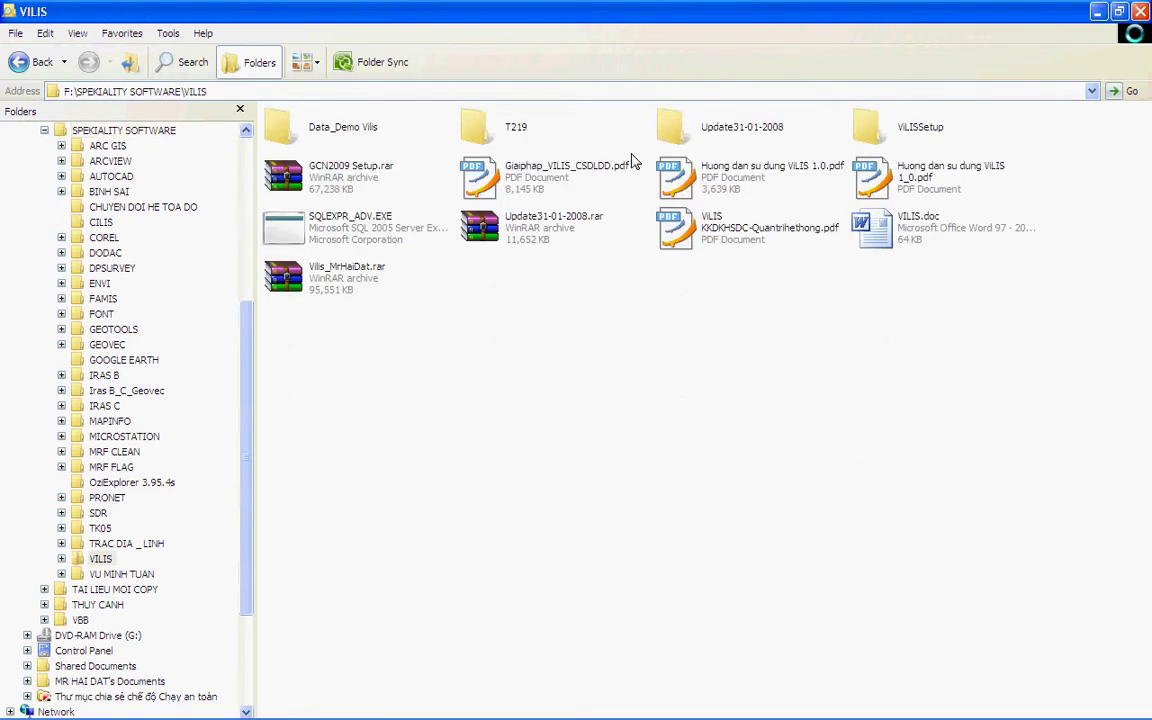
left_click(873, 130)
double_click(873, 130)
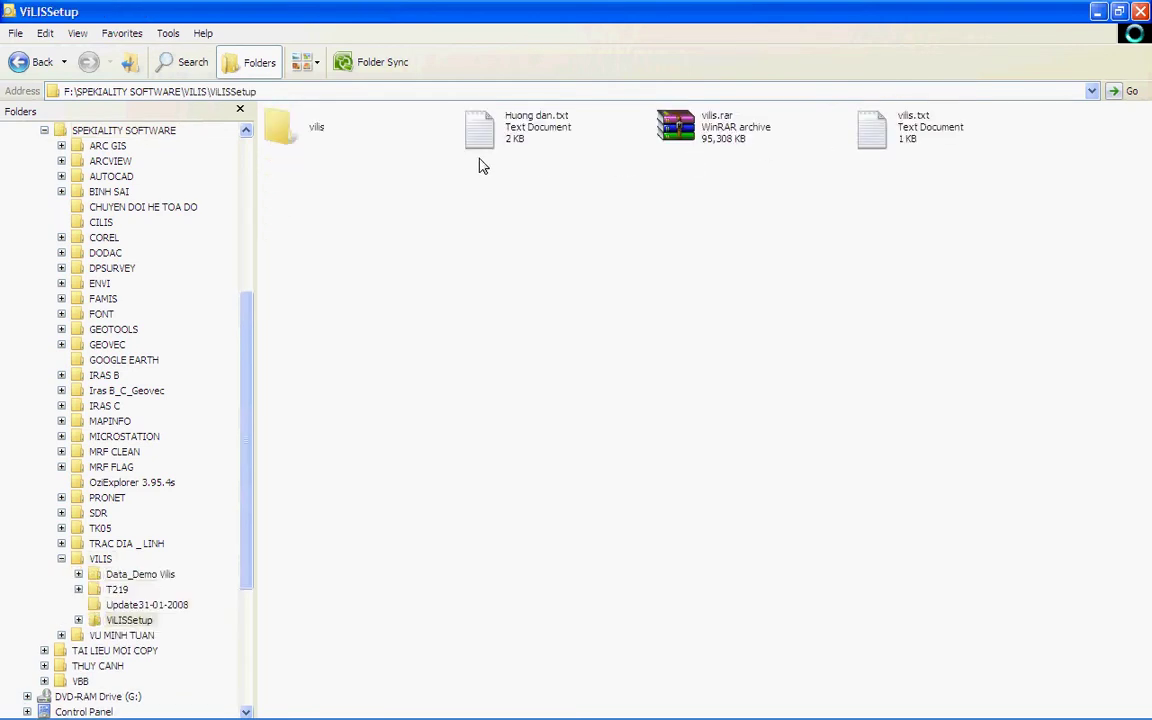
double_click(319, 131)
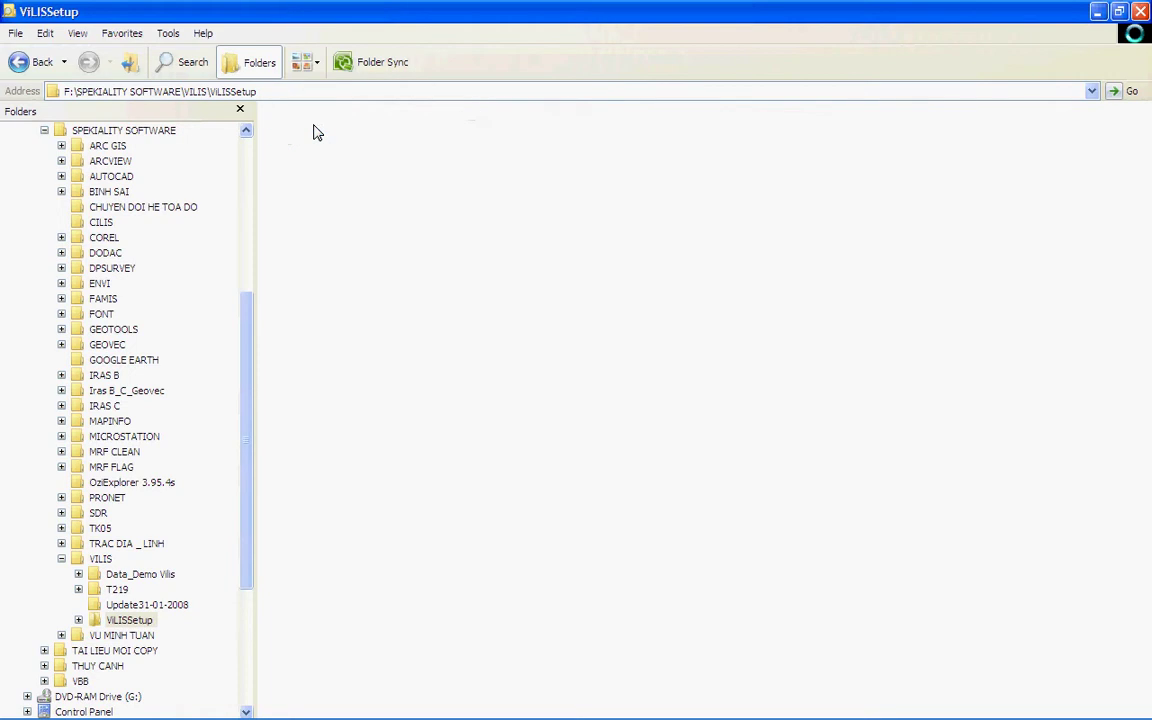
double_click(514, 132)
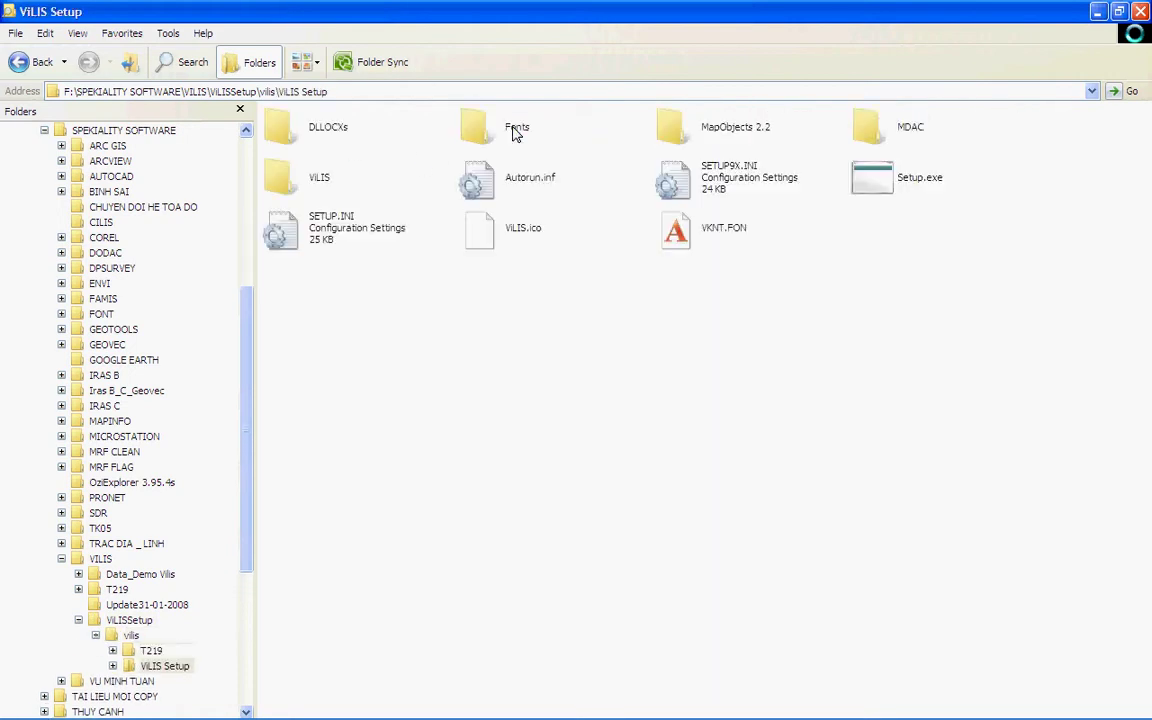
- Run Setup.exe and continue past the installer's welcome page
left_click(876, 188)
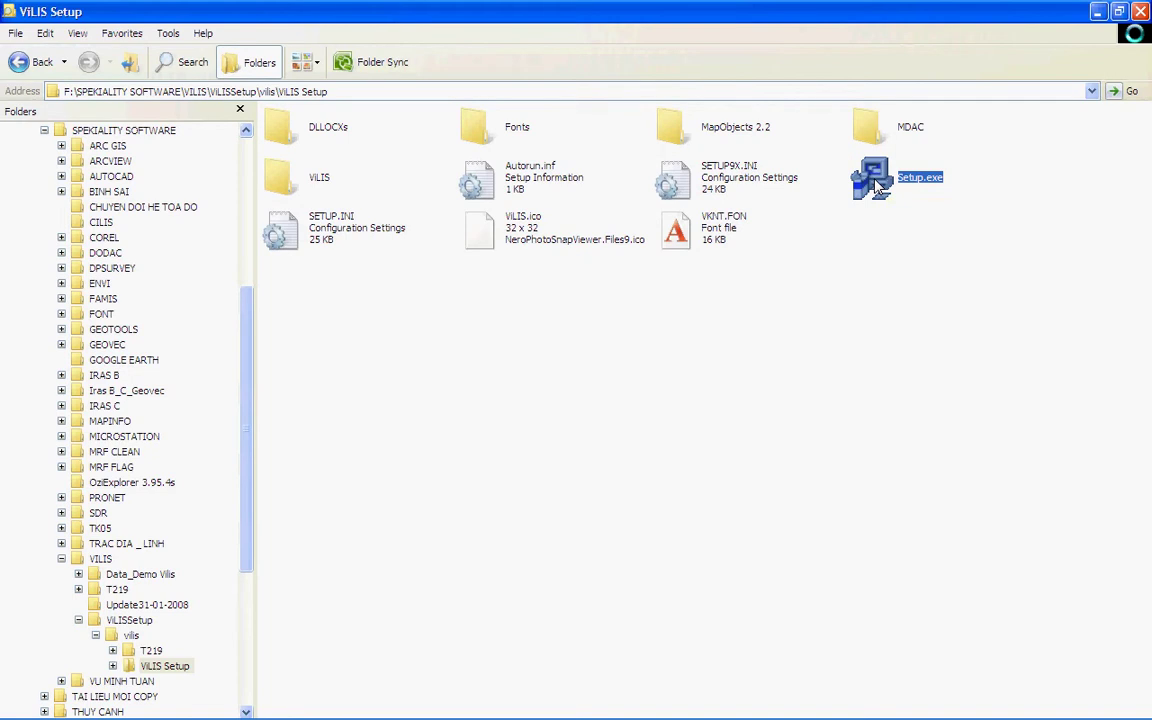
double_click(876, 188)
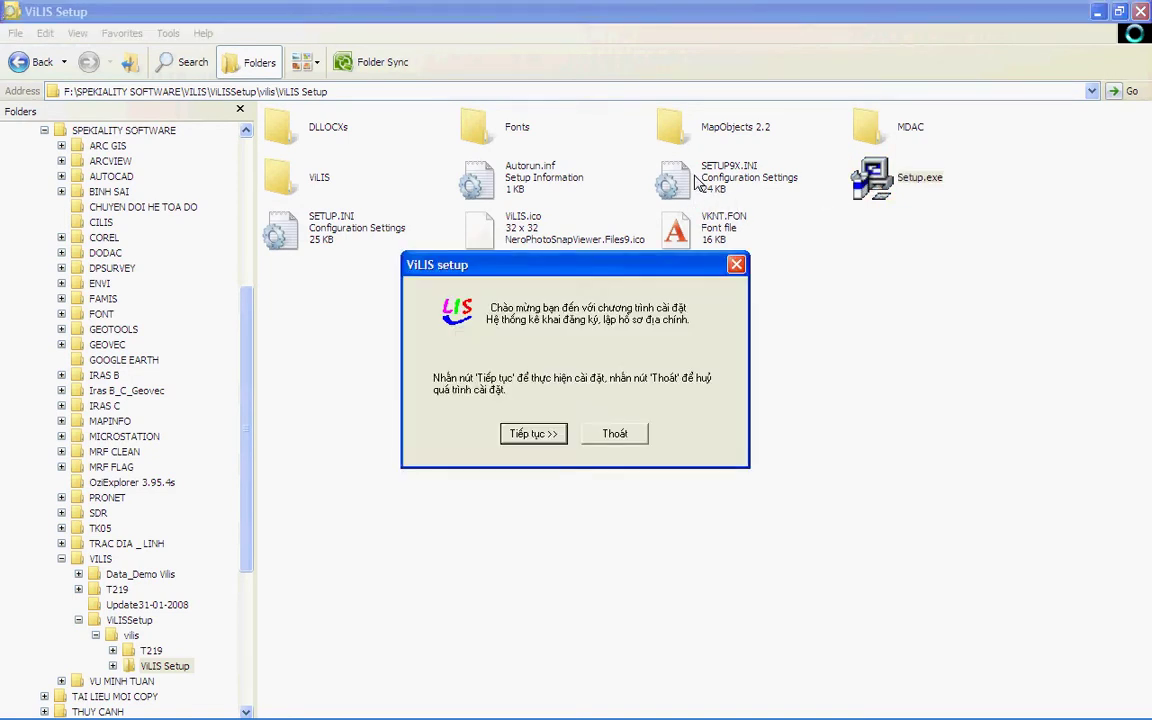
left_click(534, 434)
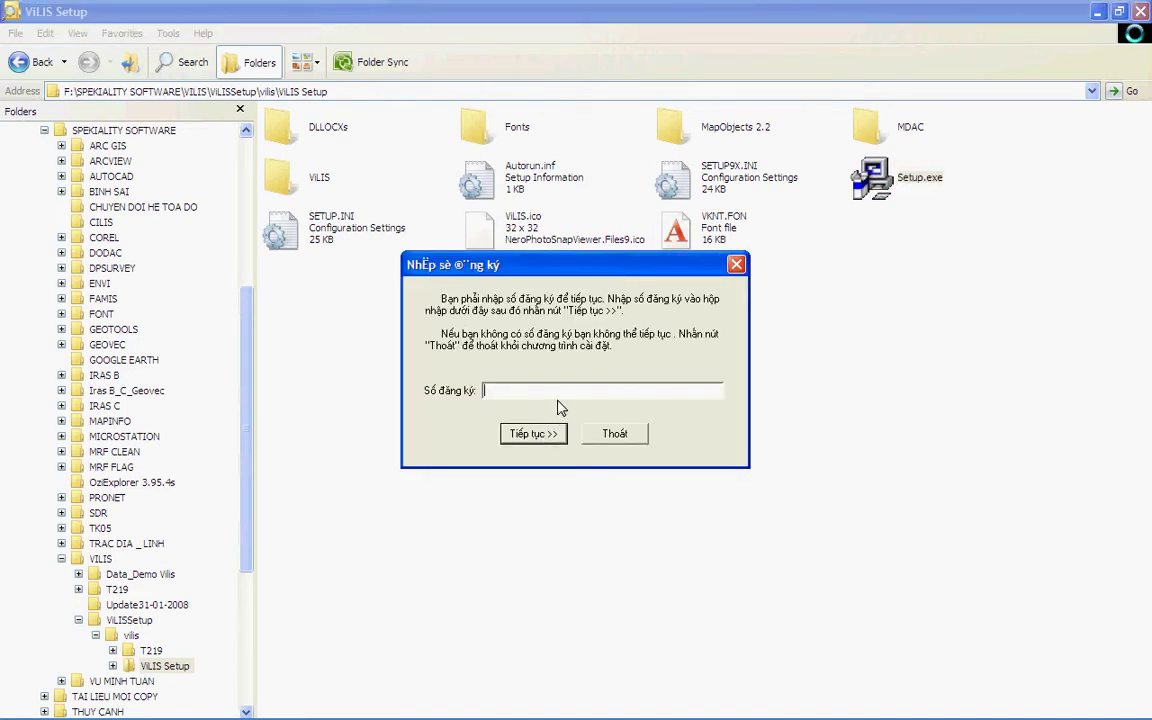
type("VIR")
key("BackSpace")
key("BackSpace")
- Switch to the Word installation guide and copy the registration number from instruction 1
key("alt+Tab")
key("alt+Tab")
key("alt+Tab")
key("alt+Tab")
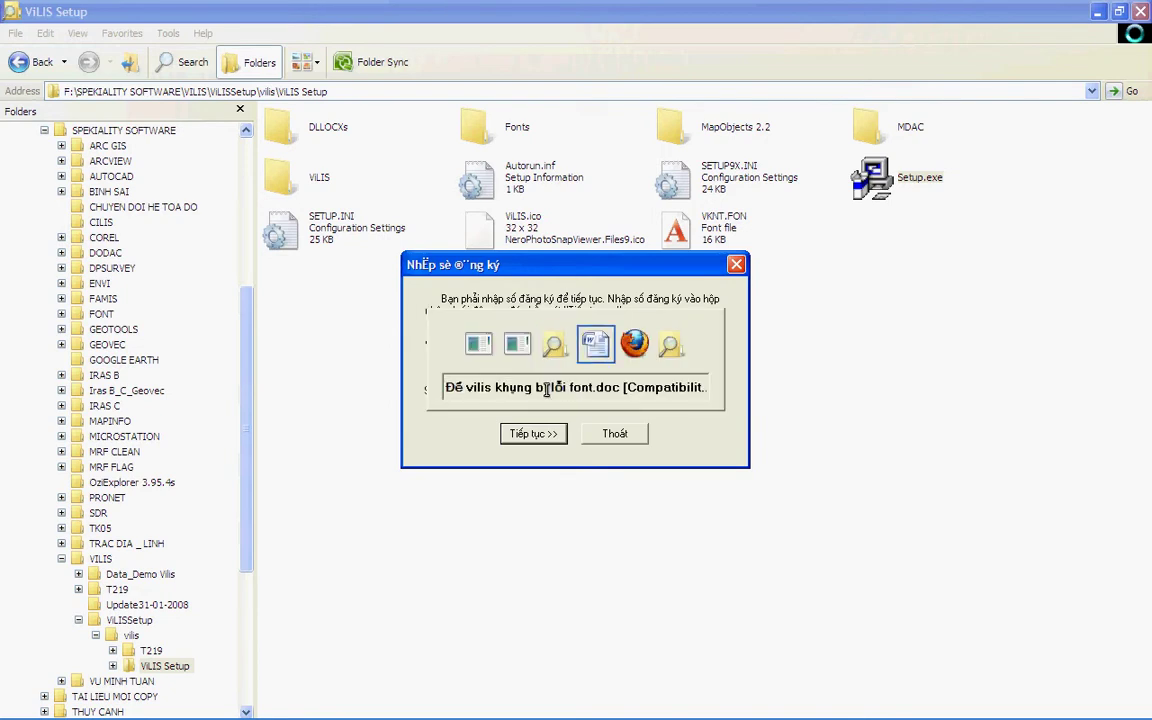
key("alt+Tab")
key("alt+Tab")
key("alt+Tab")
key("alt+Tab")
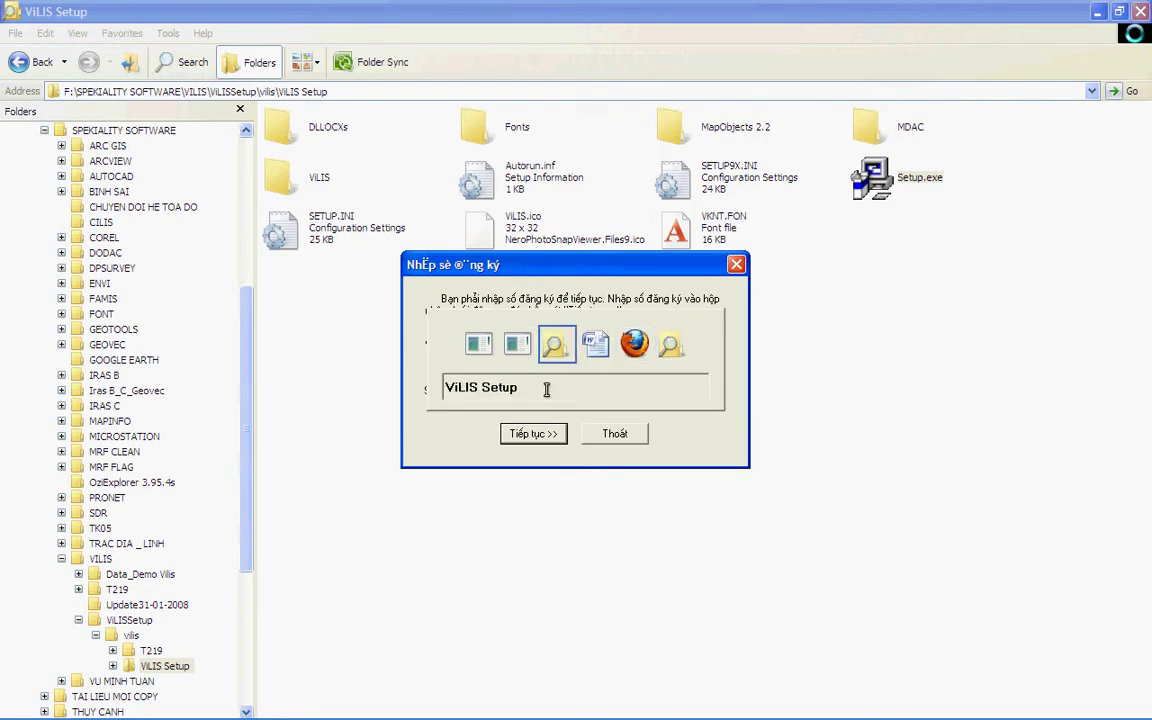
key("alt+Tab")
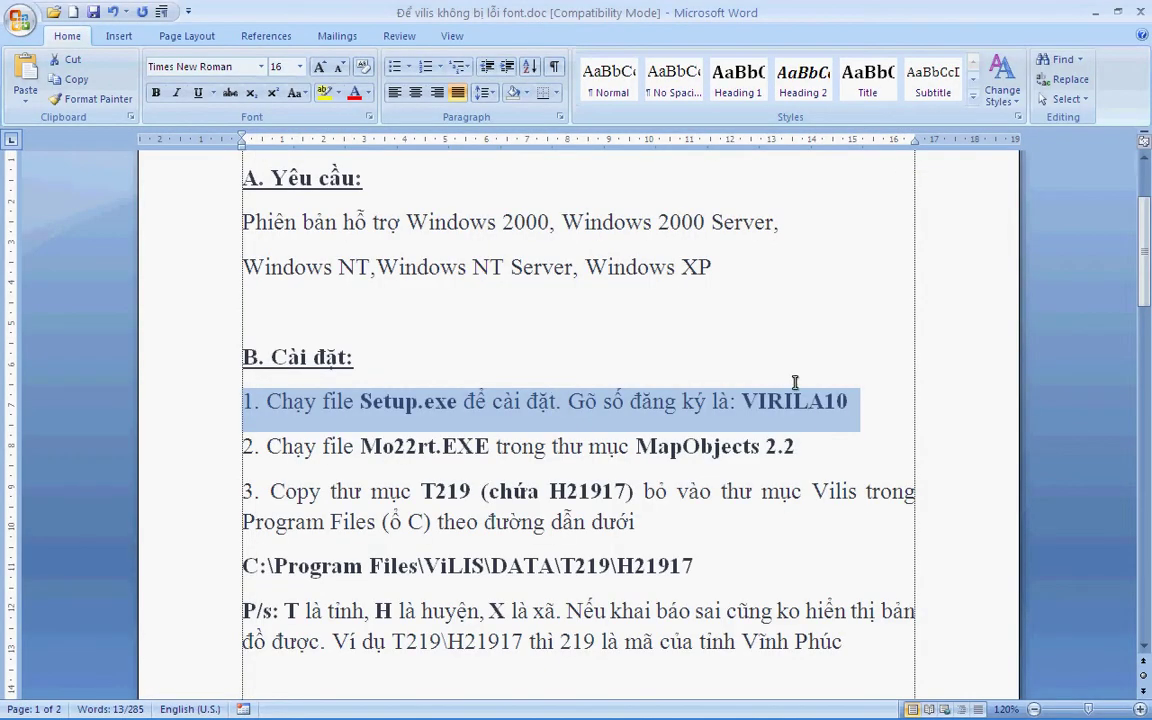
left_click(785, 400)
left_click_drag(743, 401, 850, 402)
key("ctrl+c")
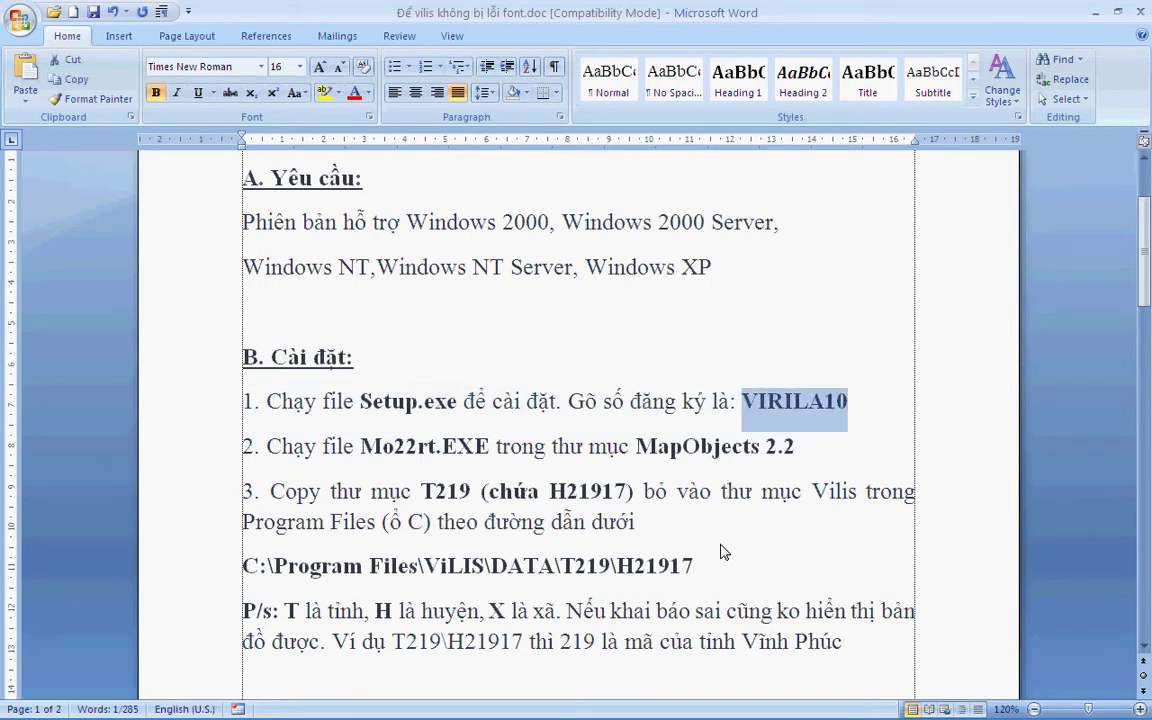
- Return to the ViLIS installer, paste the registration number into its field and continue
key("alt+Tab")
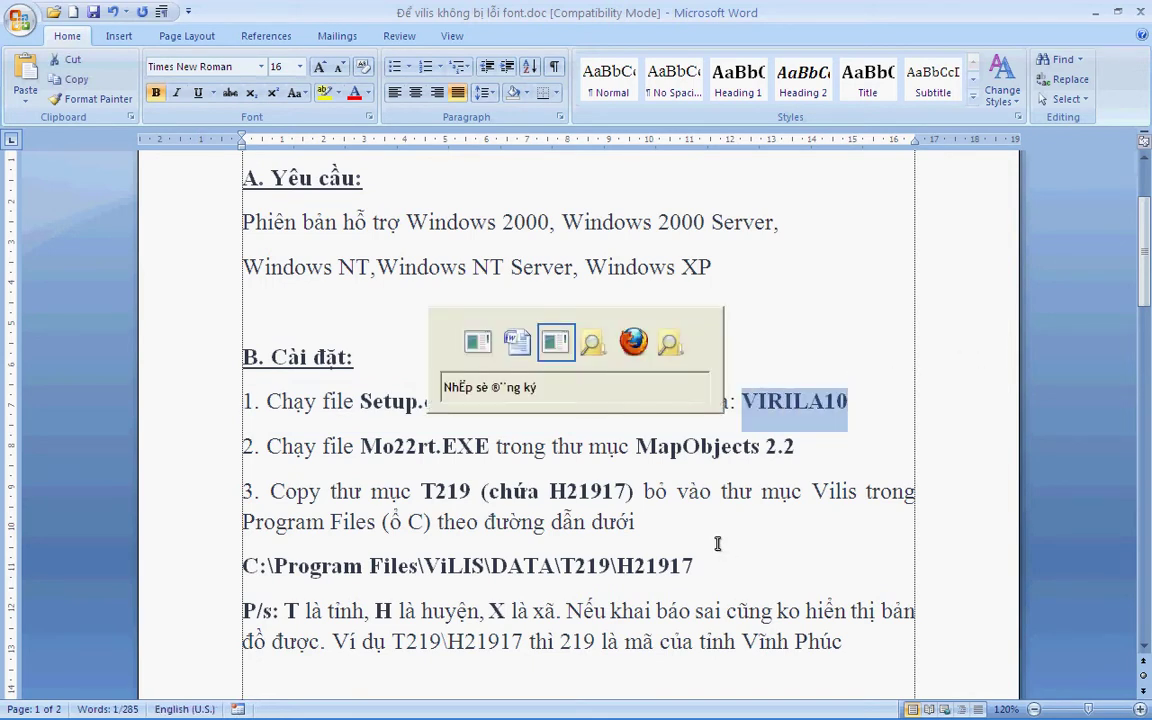
key("ctrl+v")
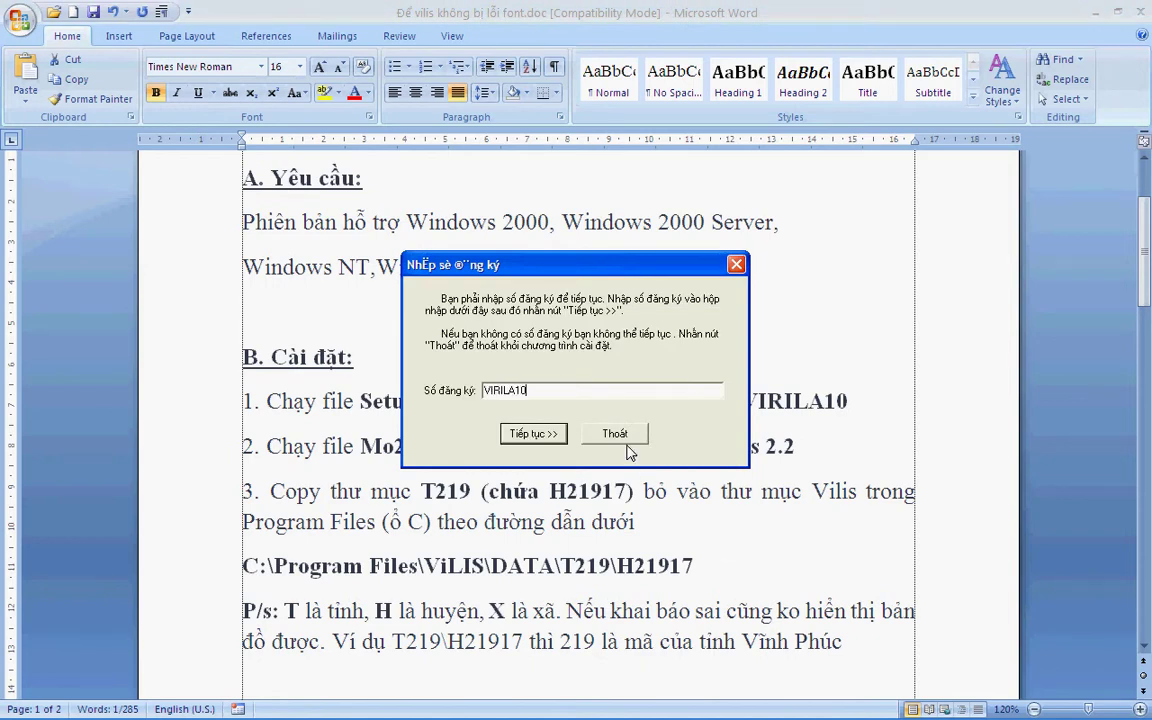
left_click(533, 433)
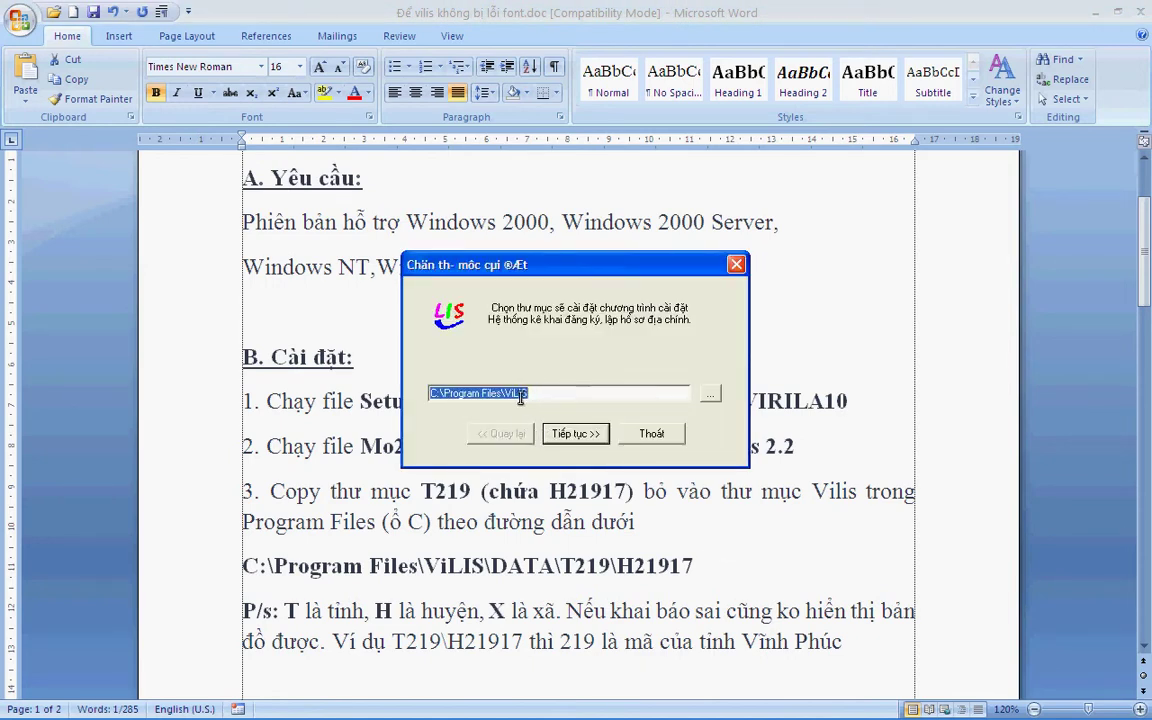
- Install ViLIS to C:\Program Files\ViLIS, overwriting all existing files
left_click(586, 435)
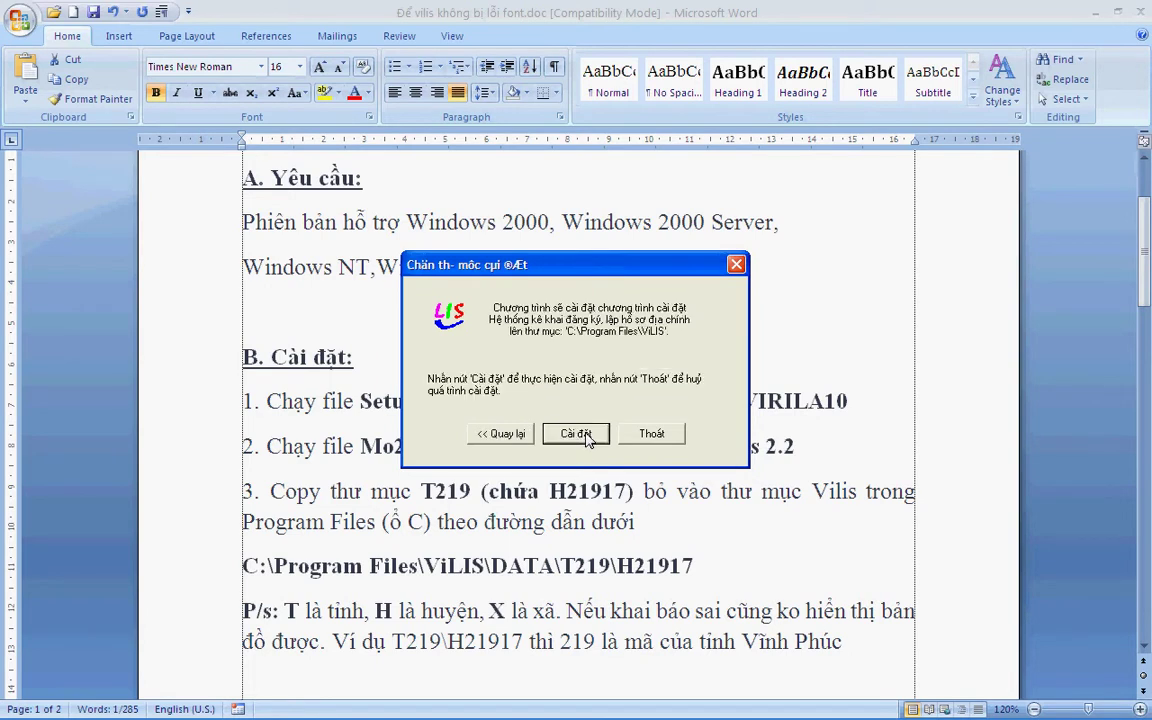
left_click(587, 437)
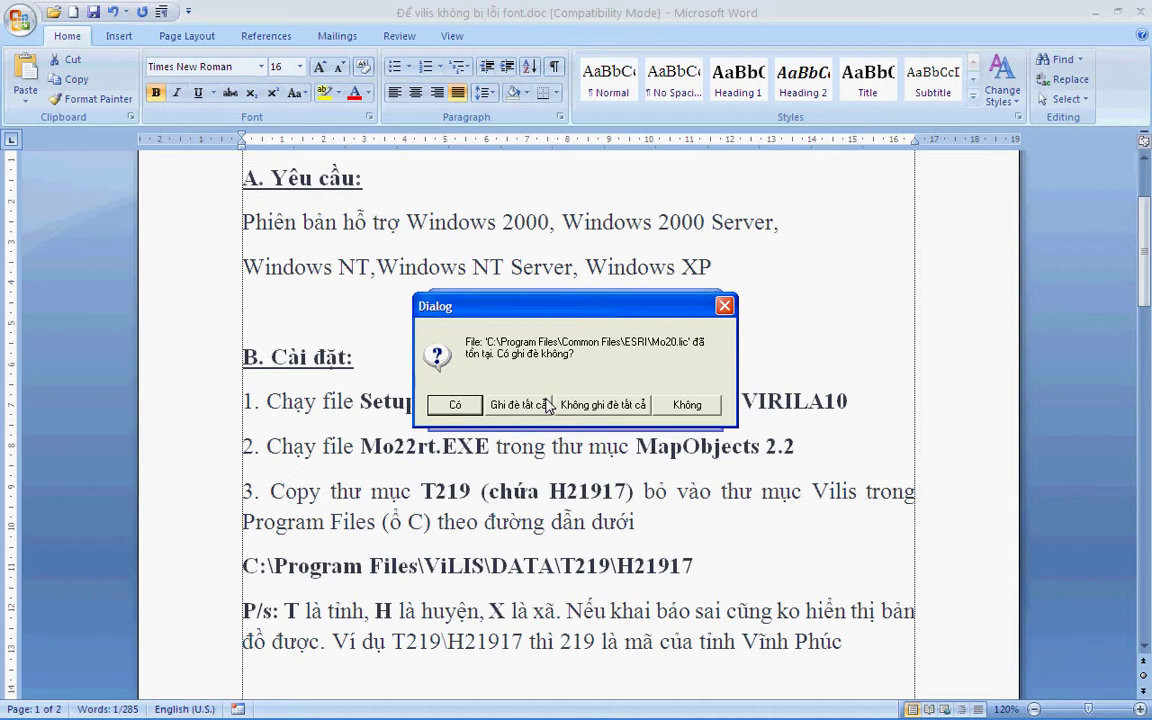
left_click(528, 405)
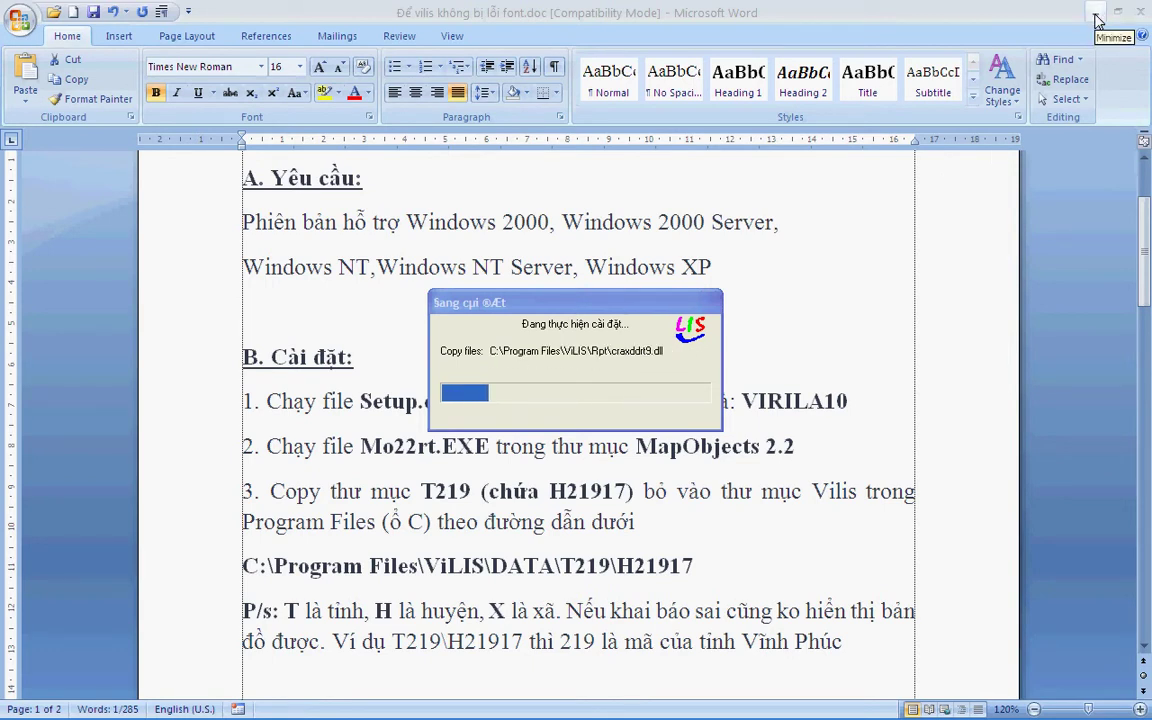
left_click(1098, 20)
left_click(1098, 20)
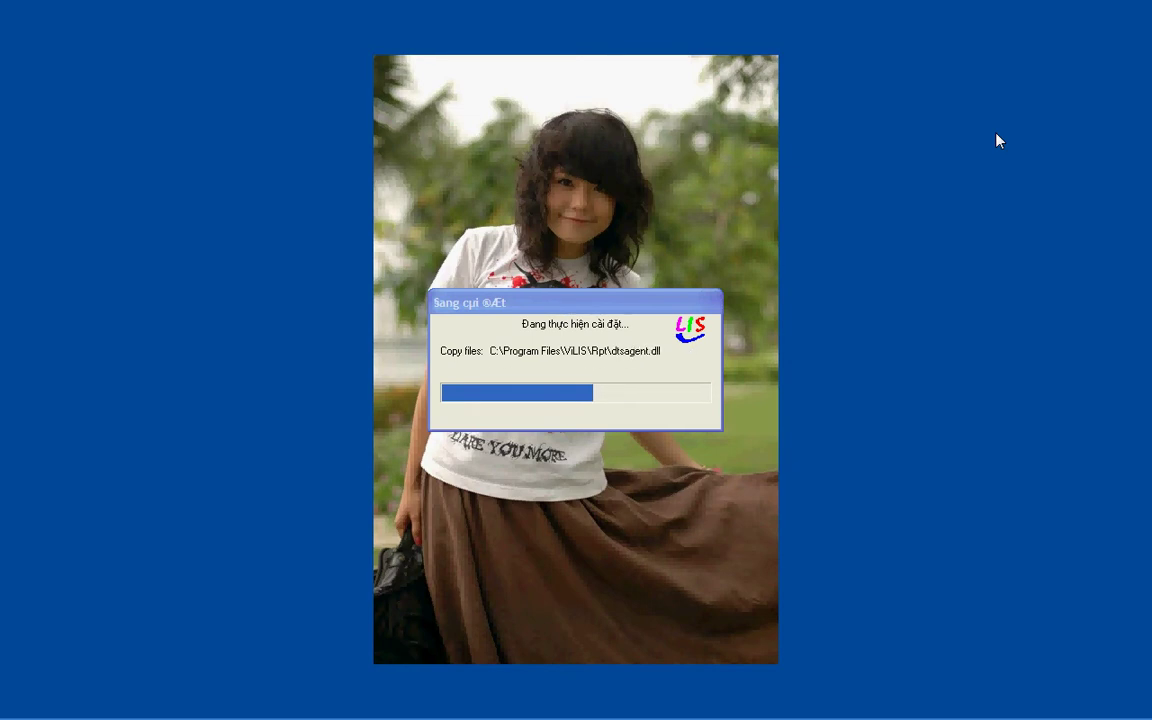
mouse_move(1017, 712)
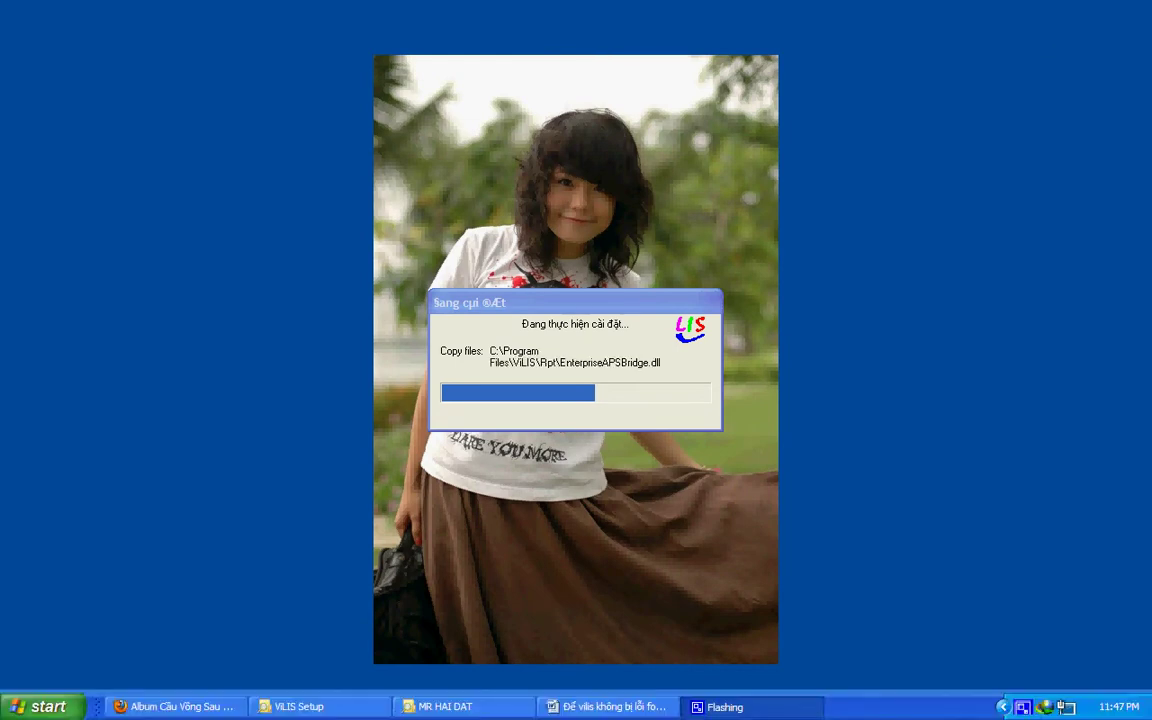
left_click(1020, 707)
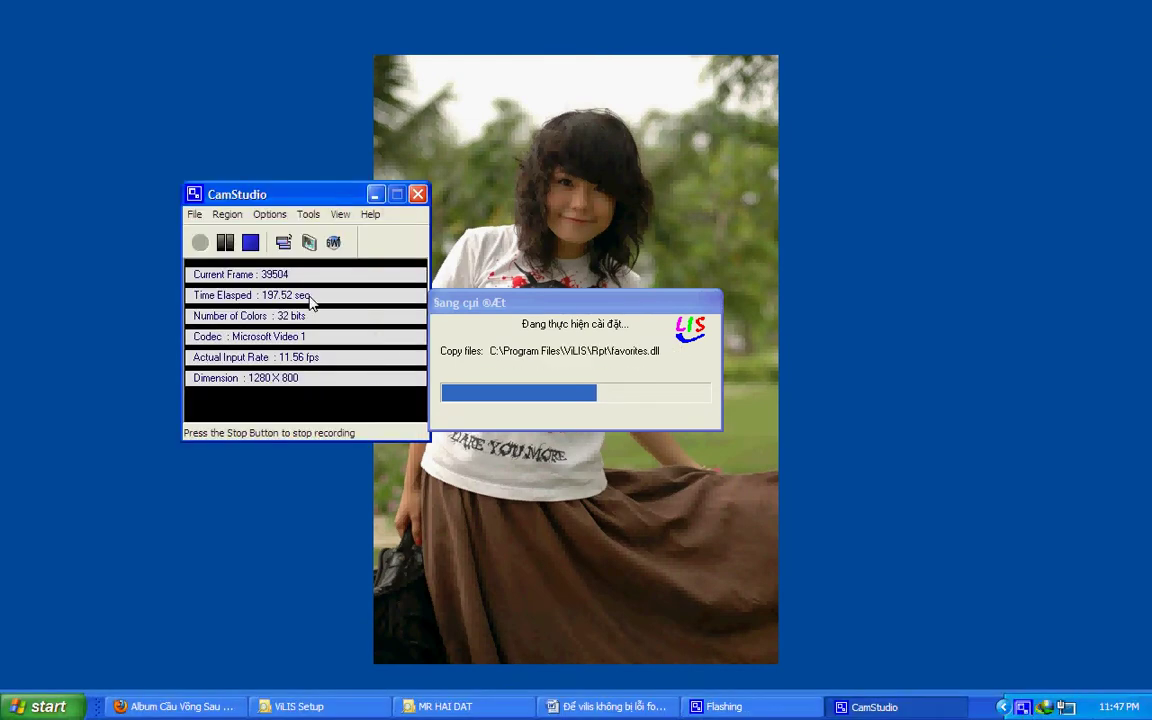
left_click(377, 196)
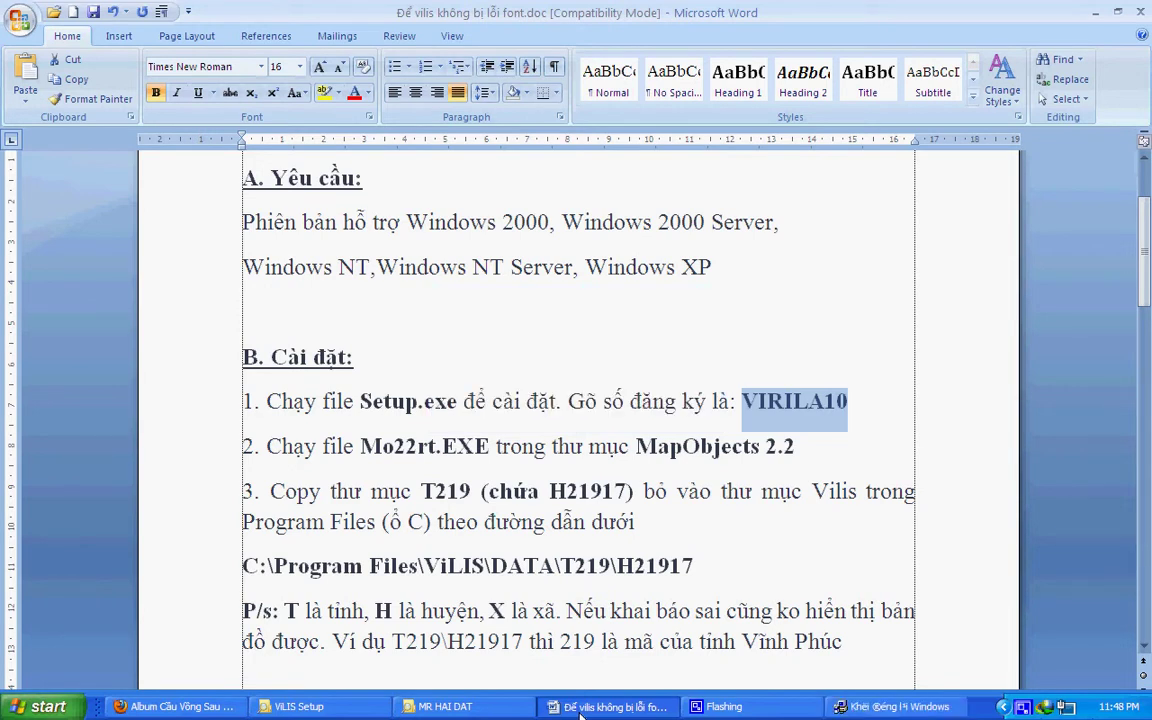
- Bring up the installer's restart dialog and finish the ViLIS setup without restarting Windows now
left_click(857, 710)
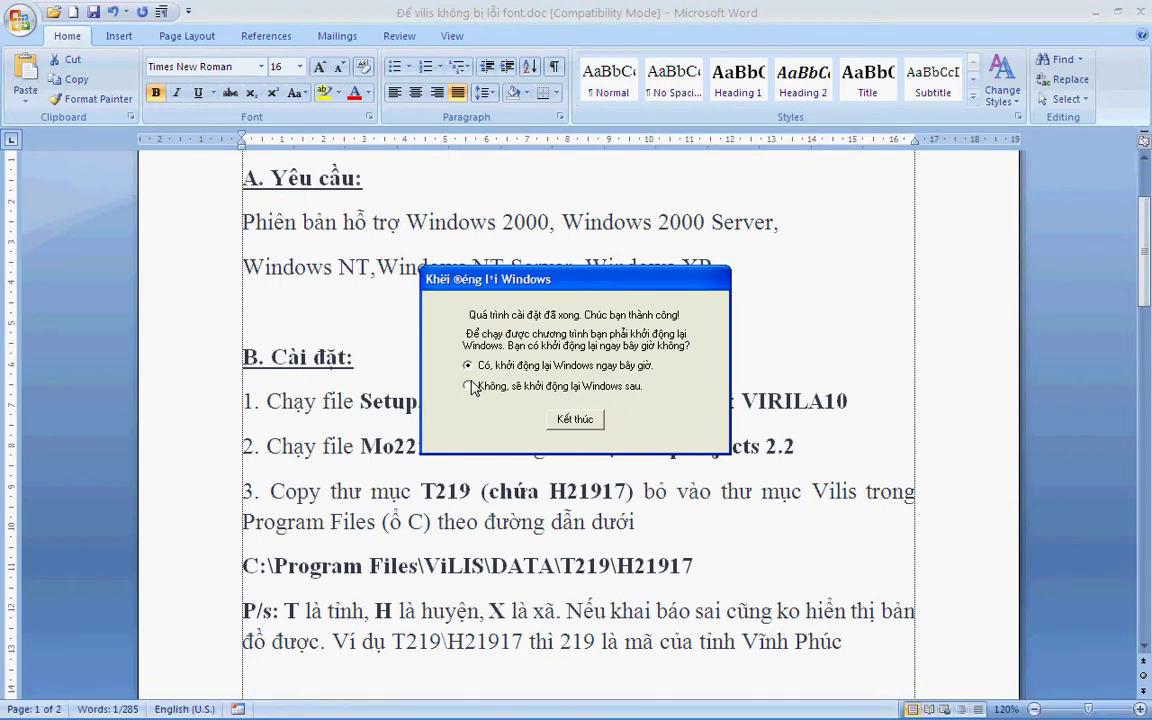
left_click(573, 422)
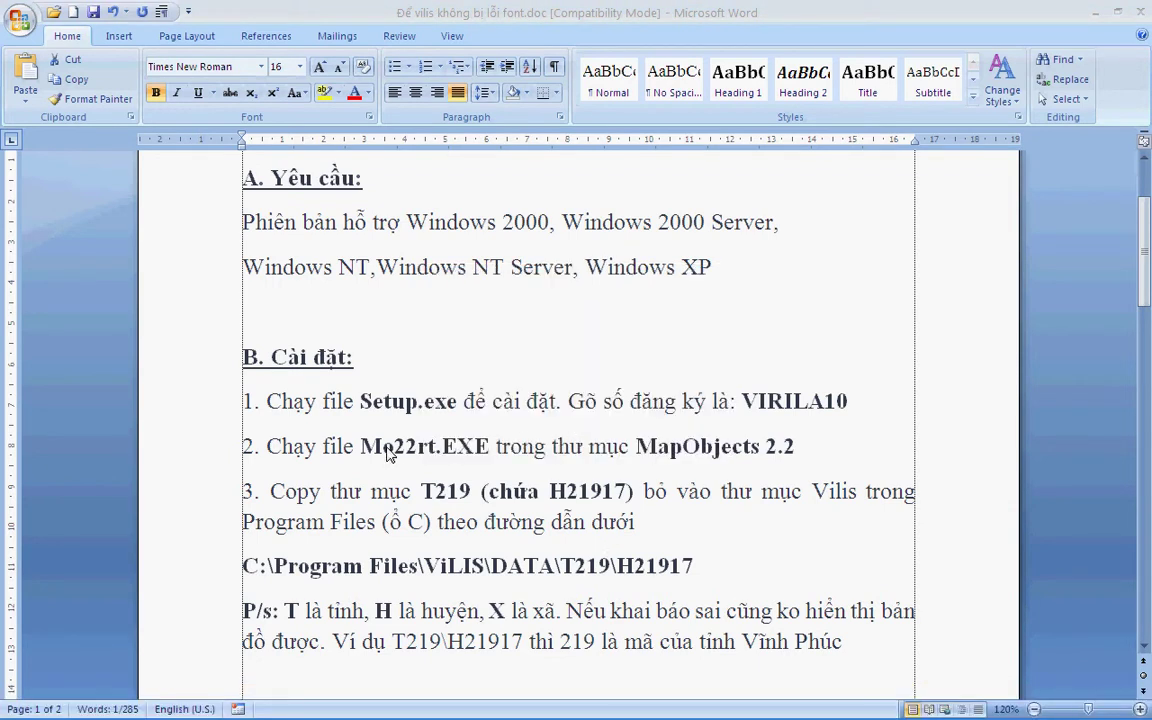
- Highlight the guide's second instruction, then open the MapObjects 2.2 folder in Windows Explorer and select Mo22rt.EXE
left_click(224, 462)
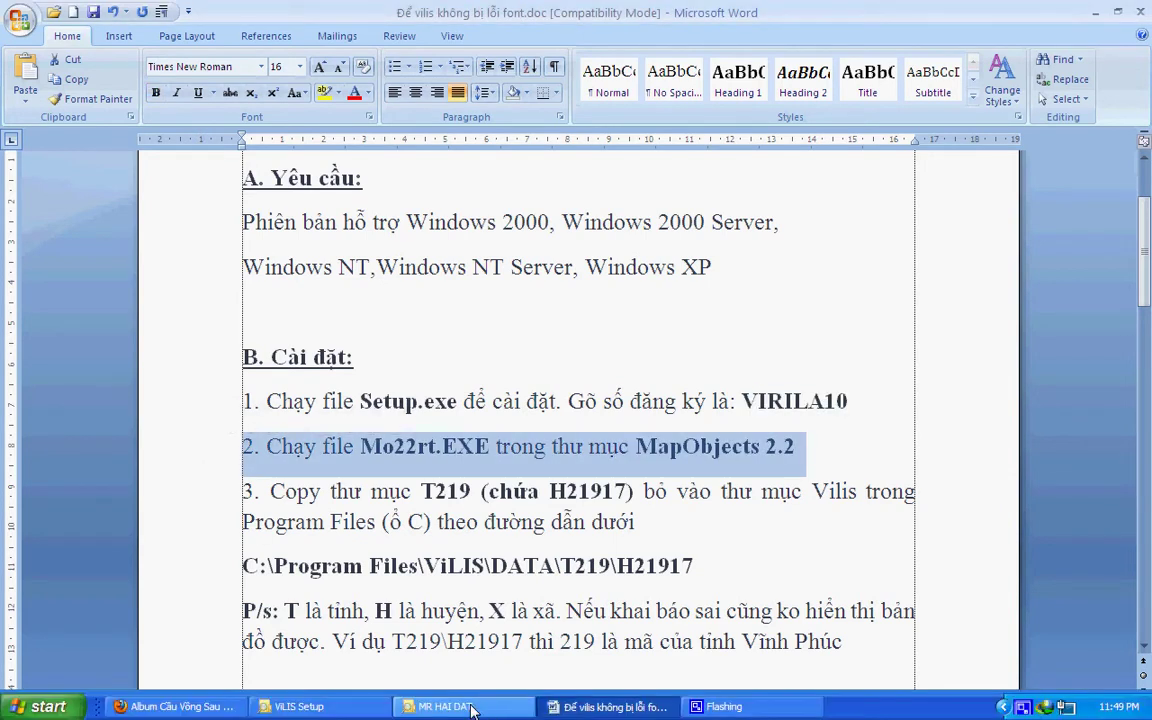
left_click(340, 706)
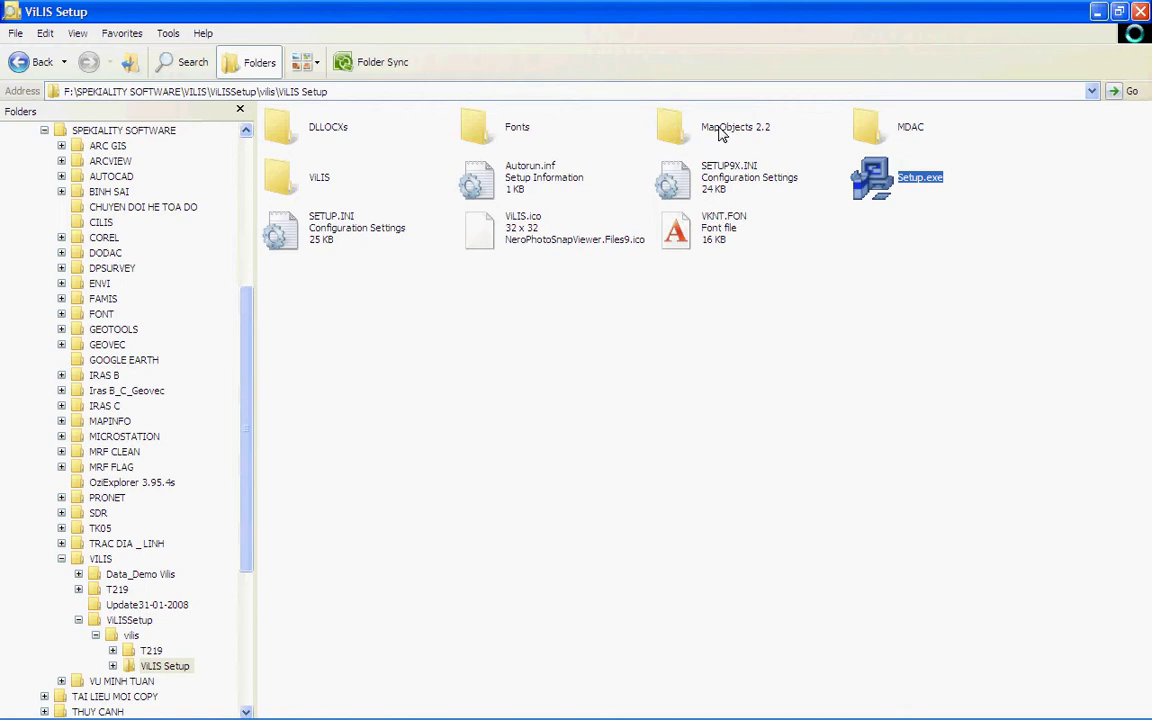
double_click(722, 133)
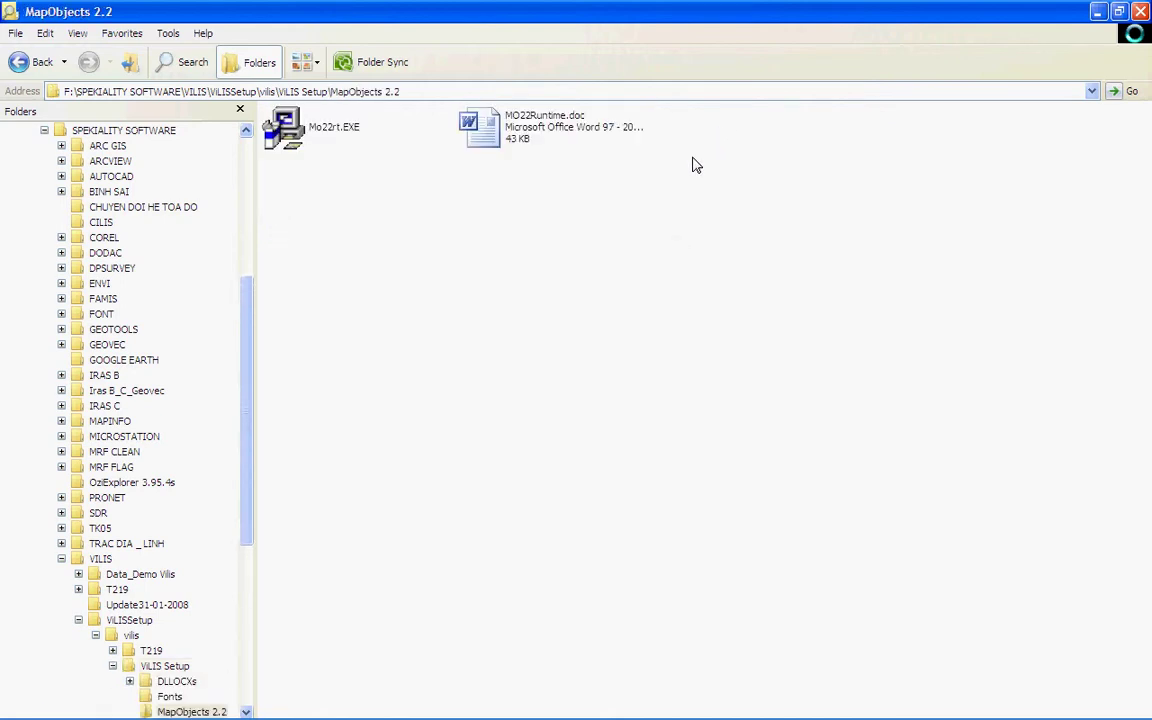
left_click(290, 130)
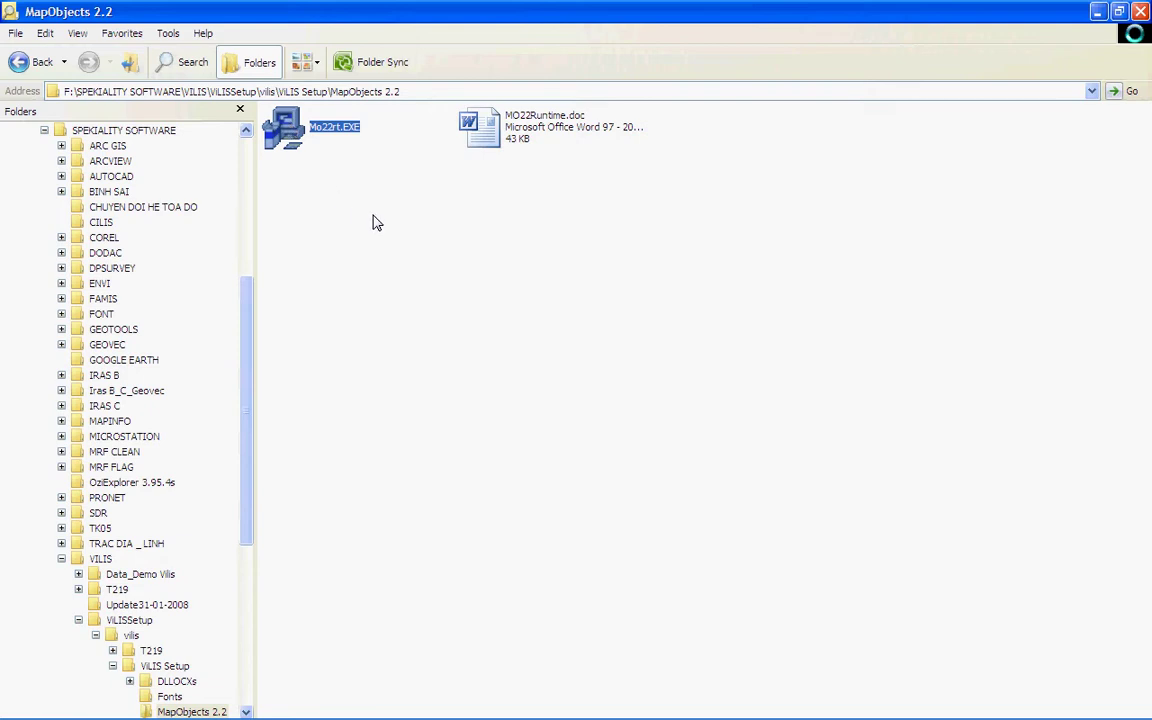
mouse_move(705, 712)
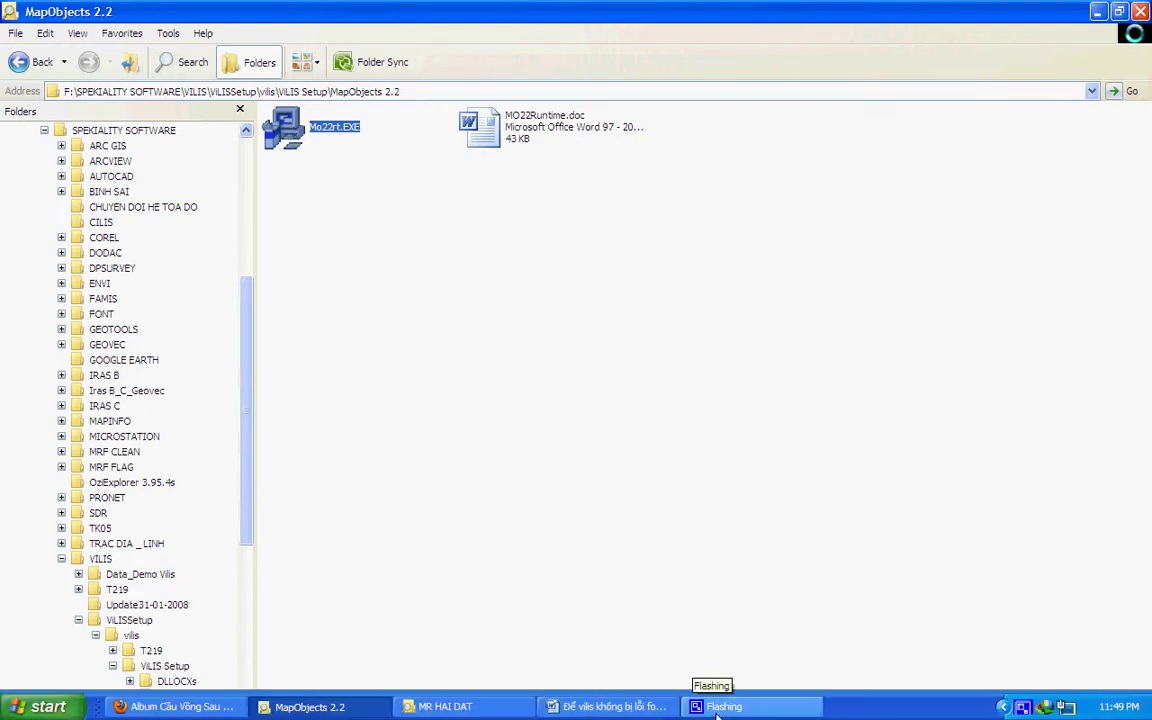
left_click(1024, 710)
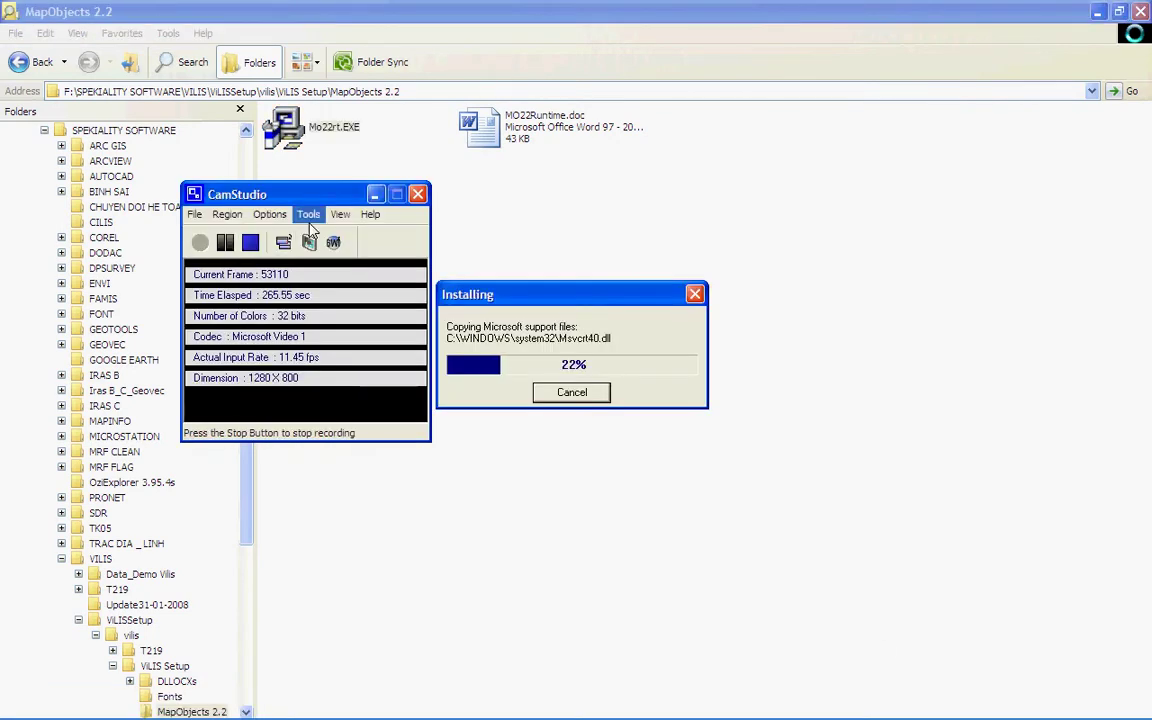
left_click(375, 194)
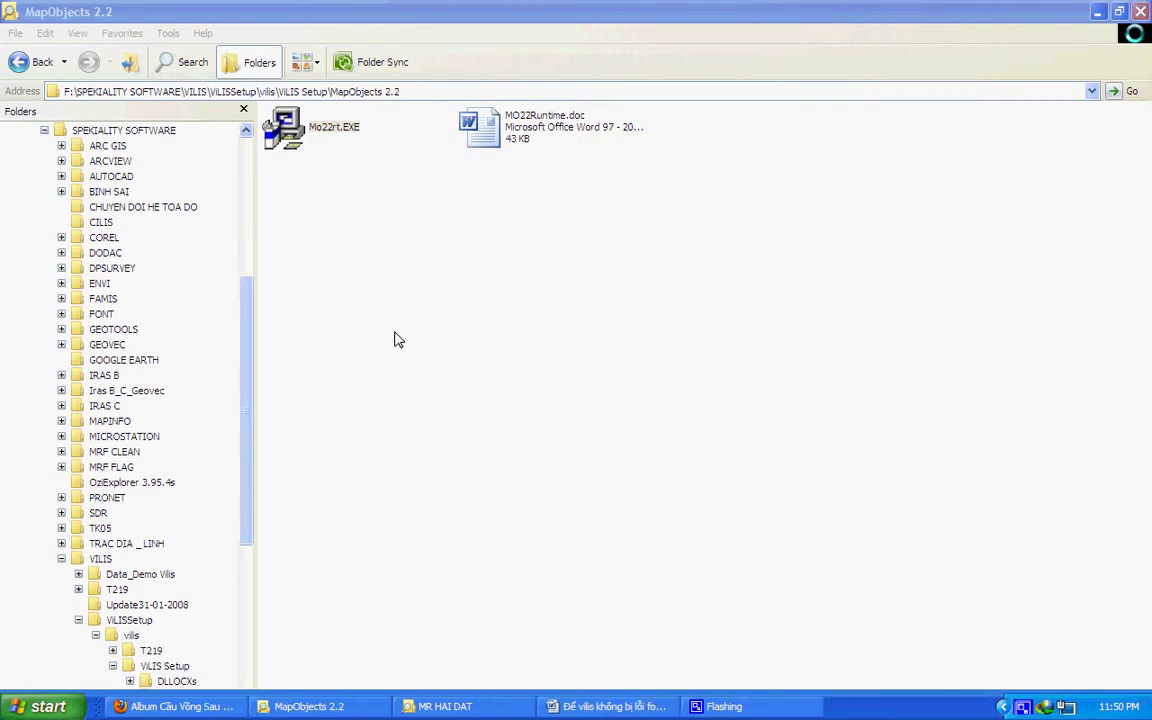
- Go up to the ViLIS Setup folder, then return to the Word guide and highlight its third instruction and the destination path
left_click(129, 62)
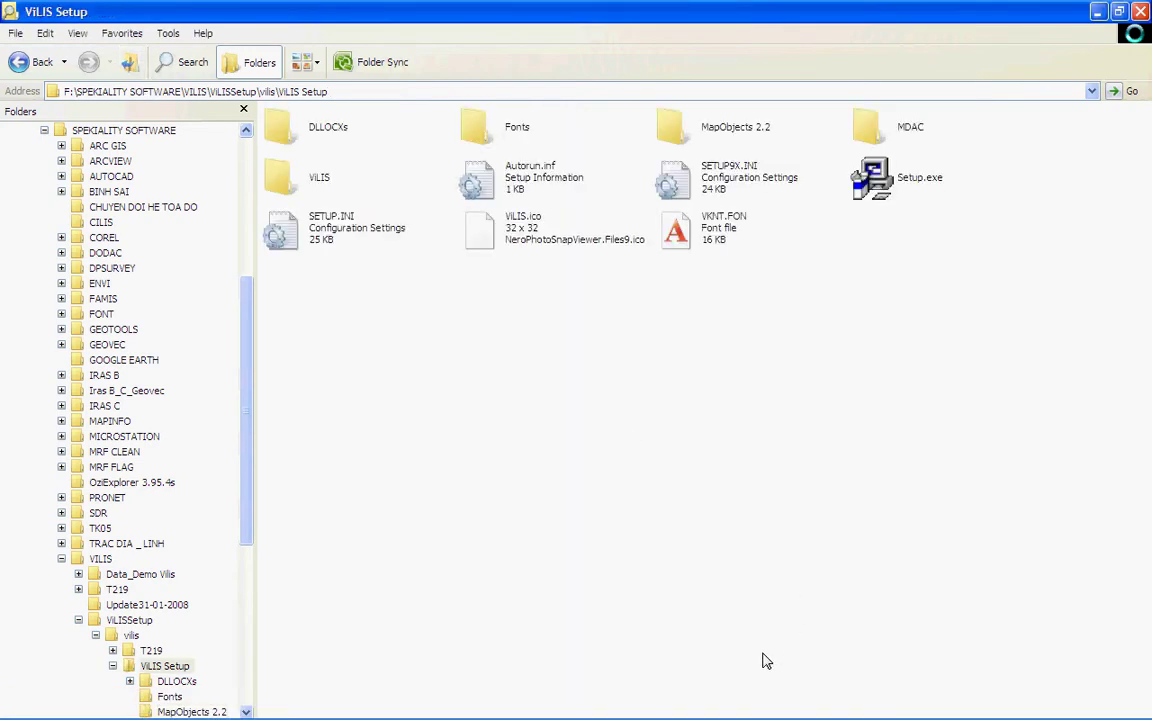
mouse_move(690, 709)
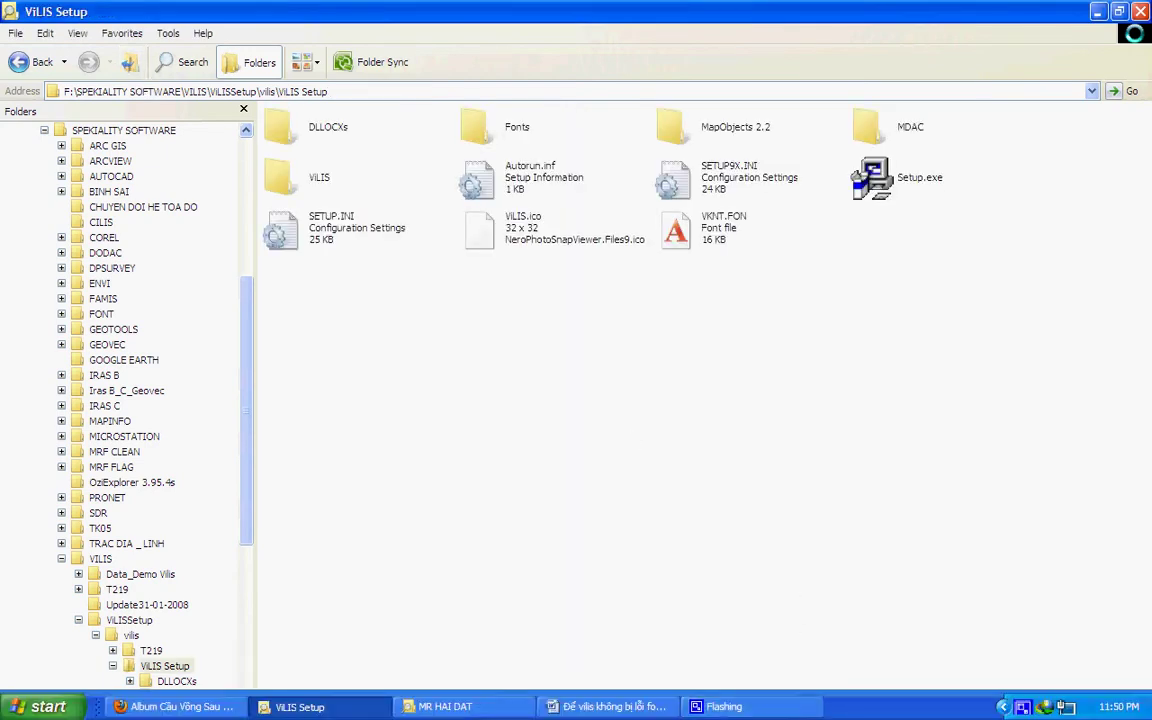
left_click(590, 707)
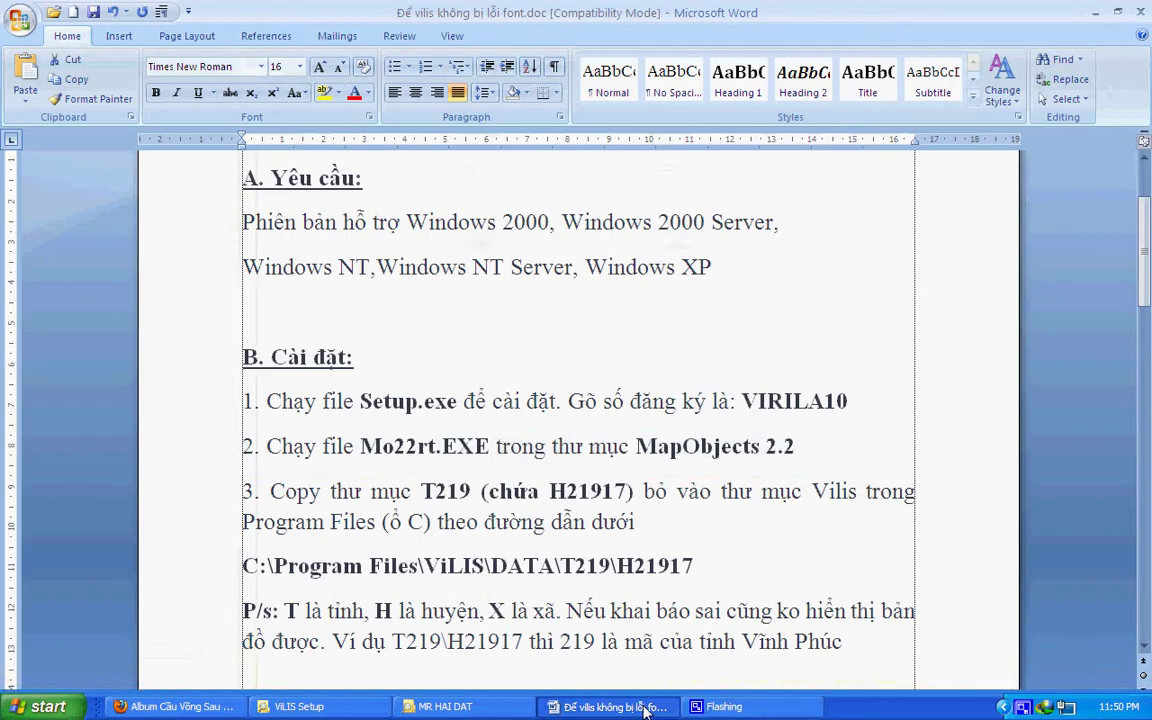
scroll(287, 510, "down", 1)
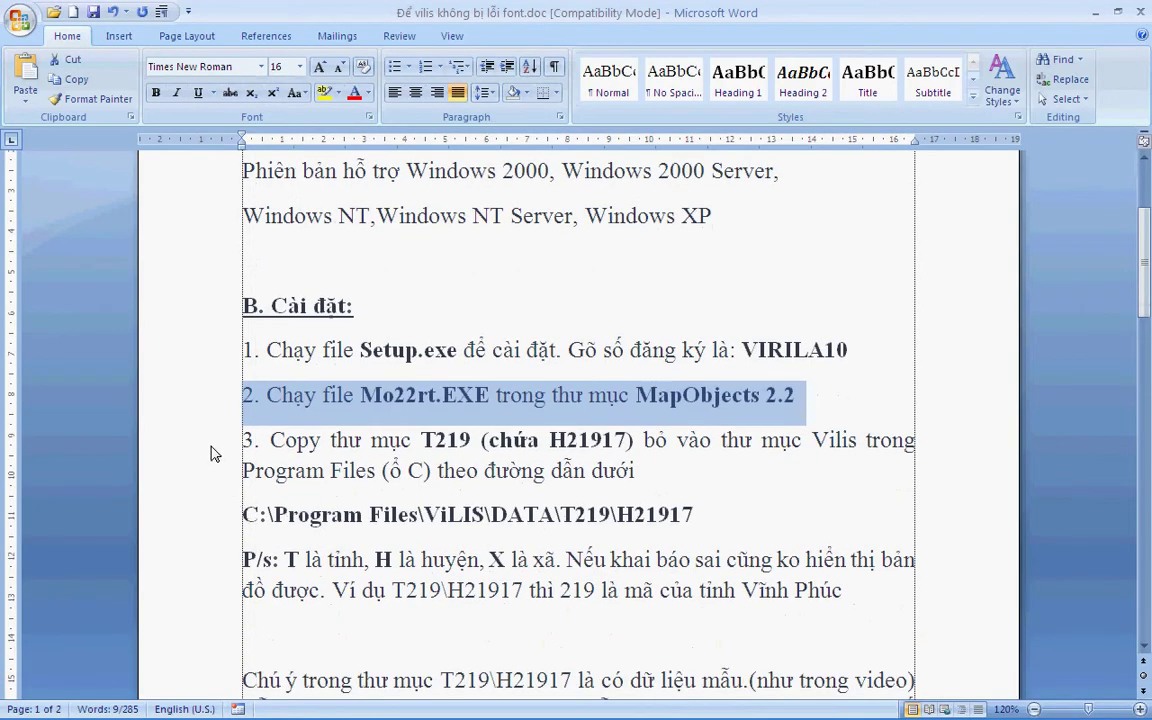
left_click_drag(208, 442, 212, 465)
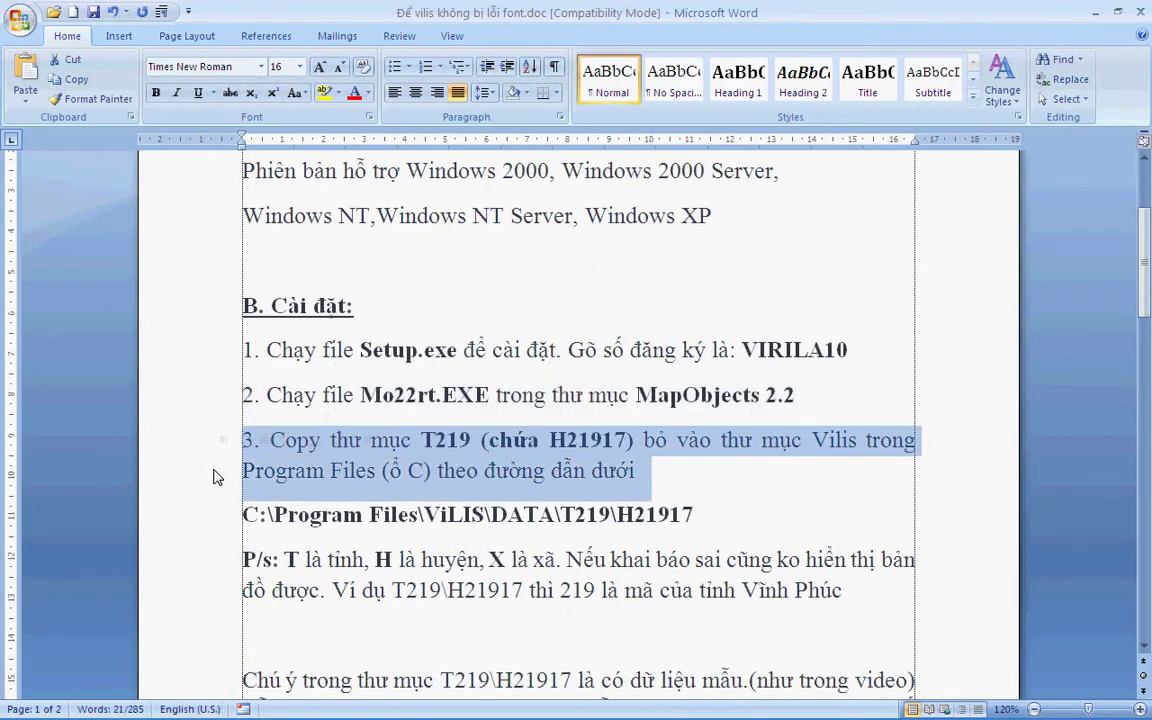
left_click(205, 515)
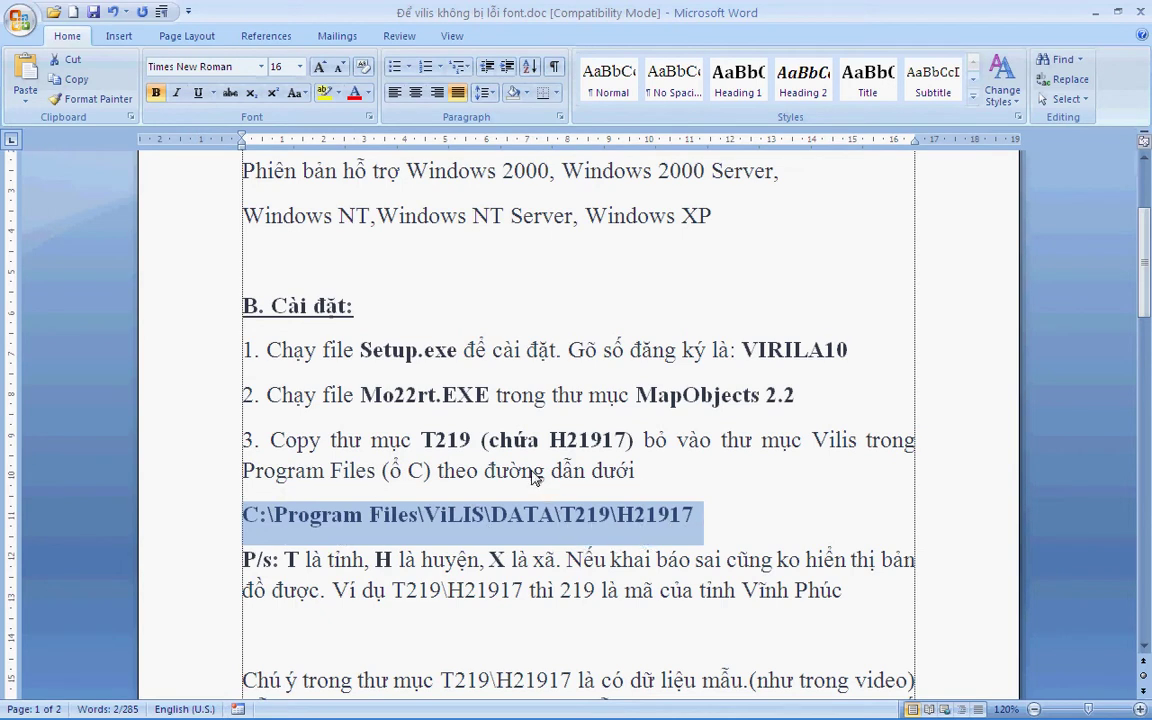
- Highlight the guide's P/s note about T, H and X codes, and the paragraph about copying T219 to a wrong path
scroll(520, 470, "down", 5)
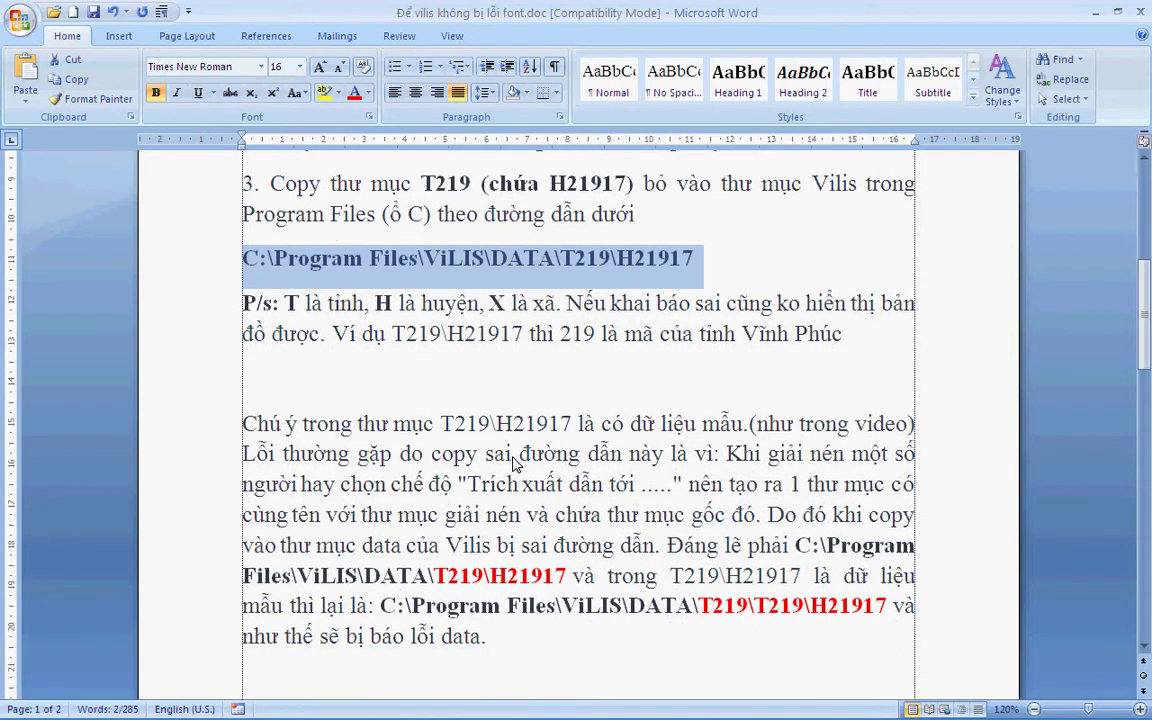
left_click(203, 316)
left_click_drag(203, 316, 207, 341)
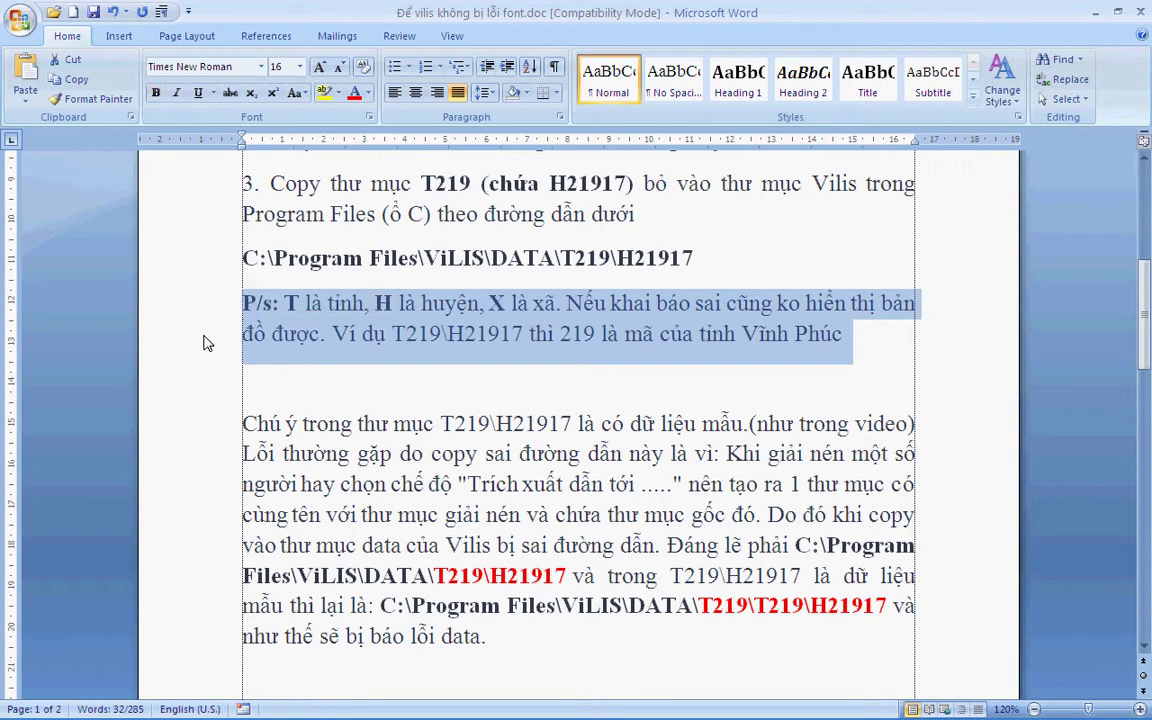
left_click_drag(210, 425, 253, 640)
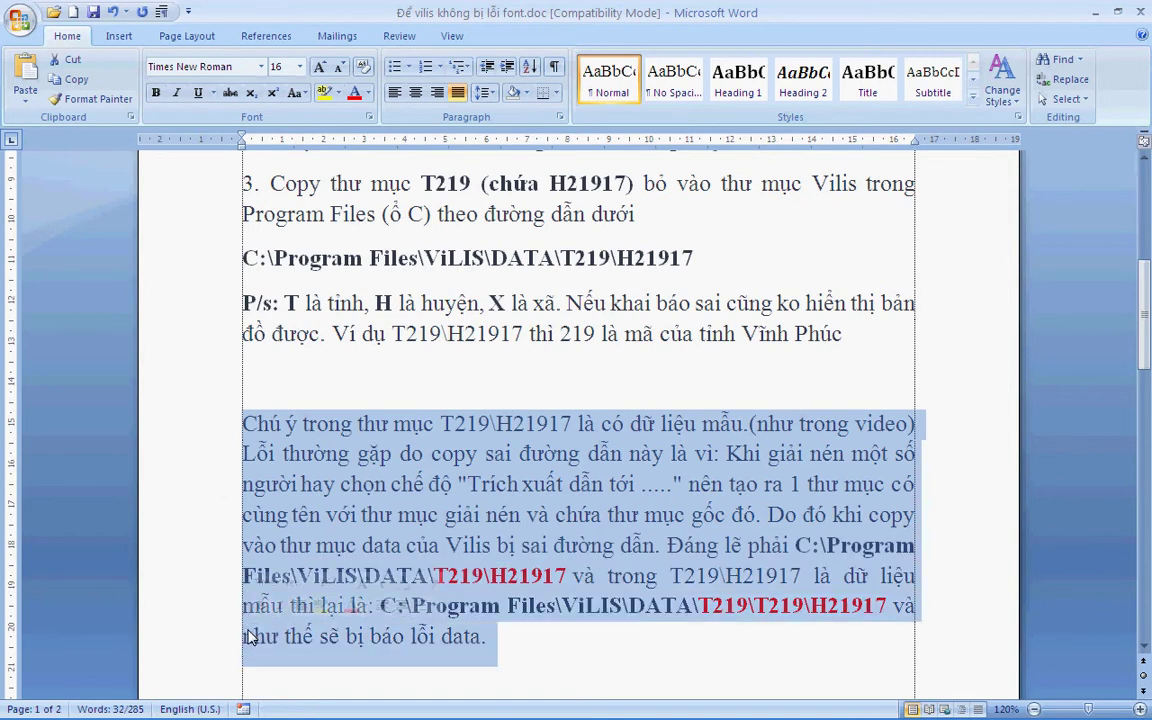
scroll(168, 495, "down", 2)
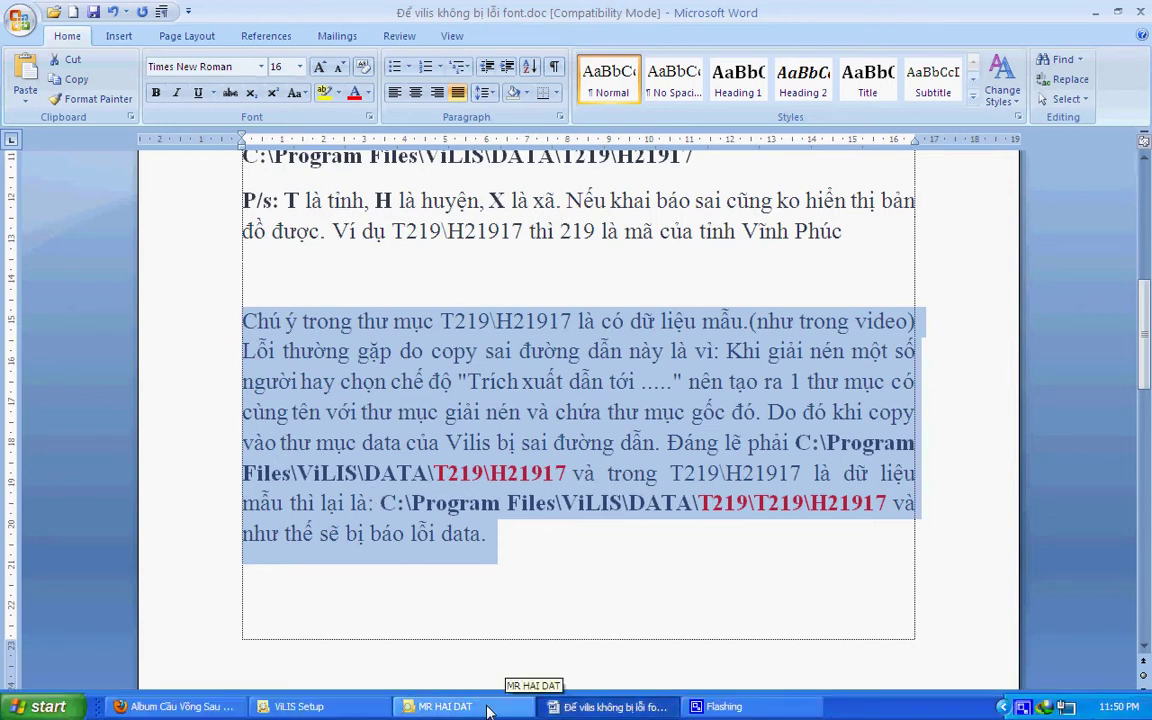
- Switch to Windows Explorer, open T219\H21917\X2191707 inside the vilis source folder and highlight that part of the path
left_click(349, 707)
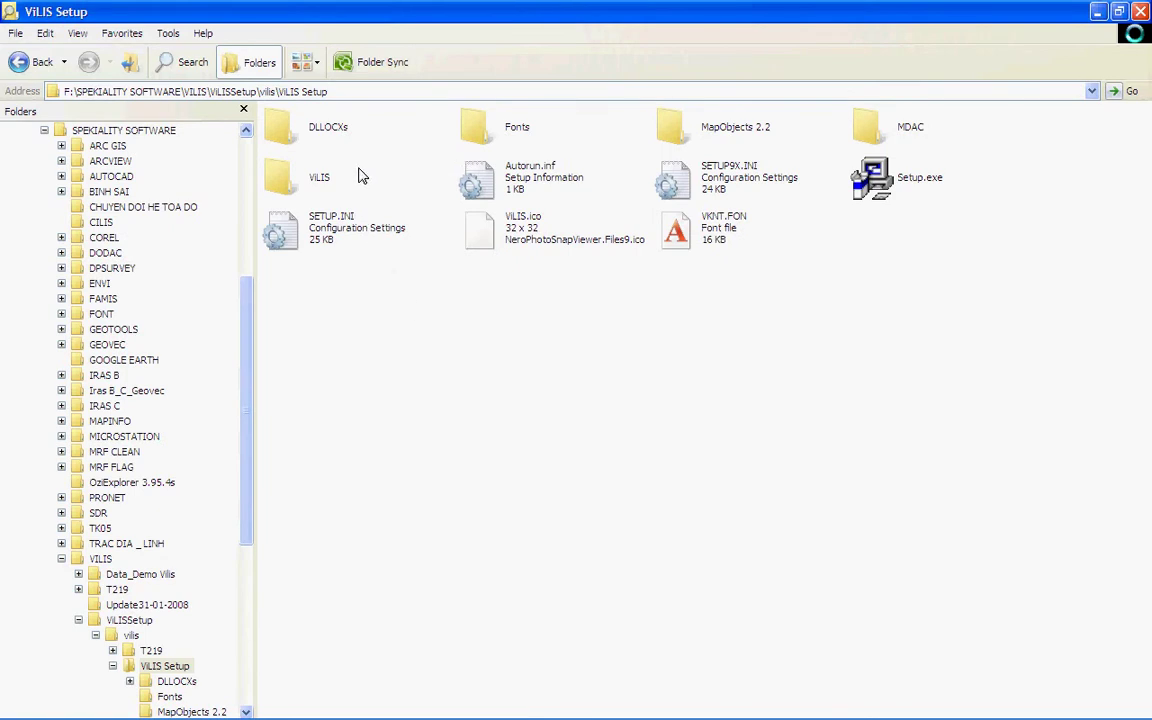
left_click(129, 62)
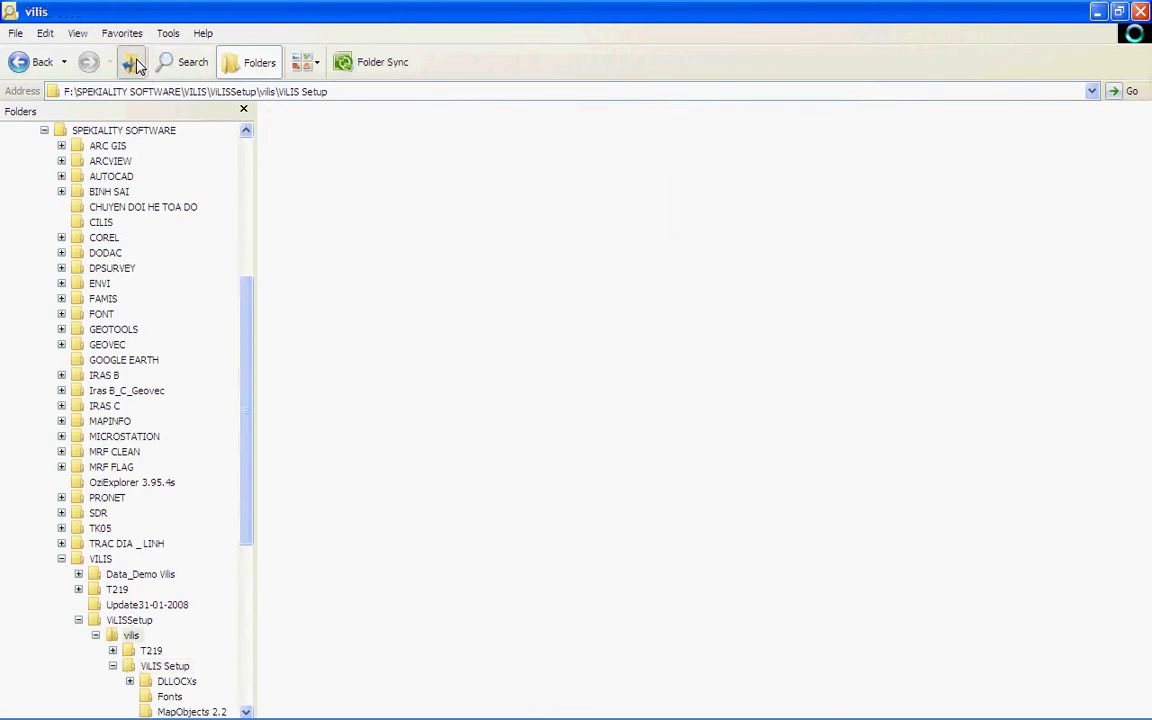
double_click(310, 130)
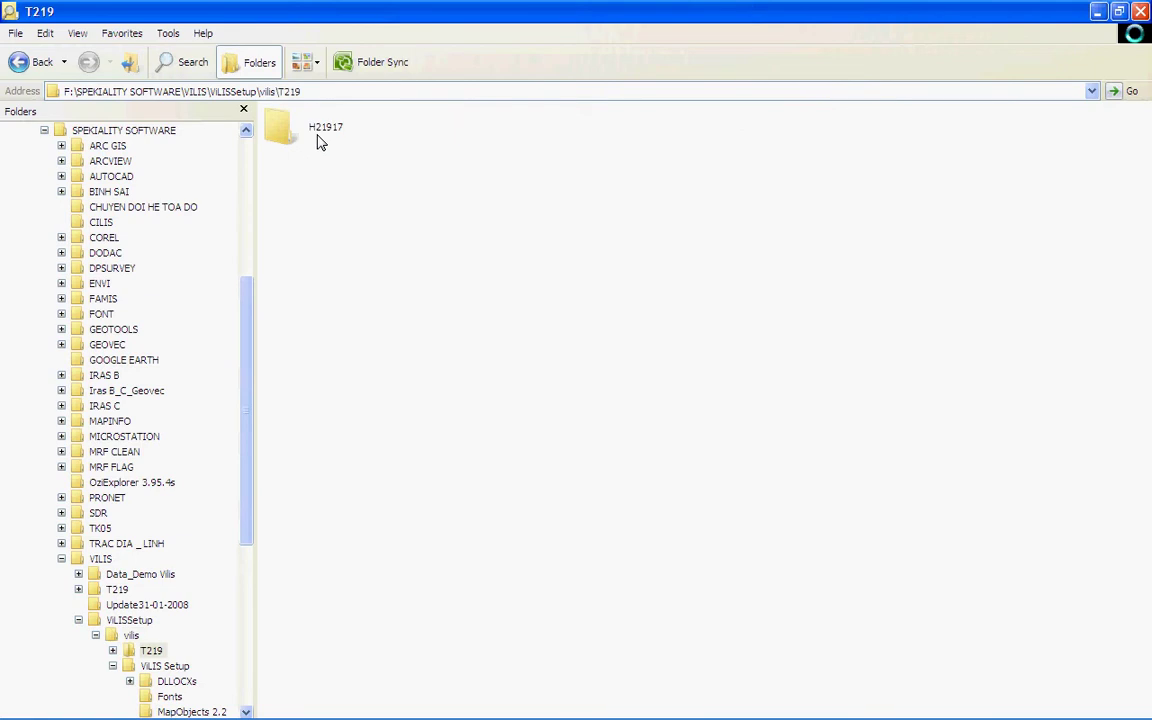
double_click(316, 141)
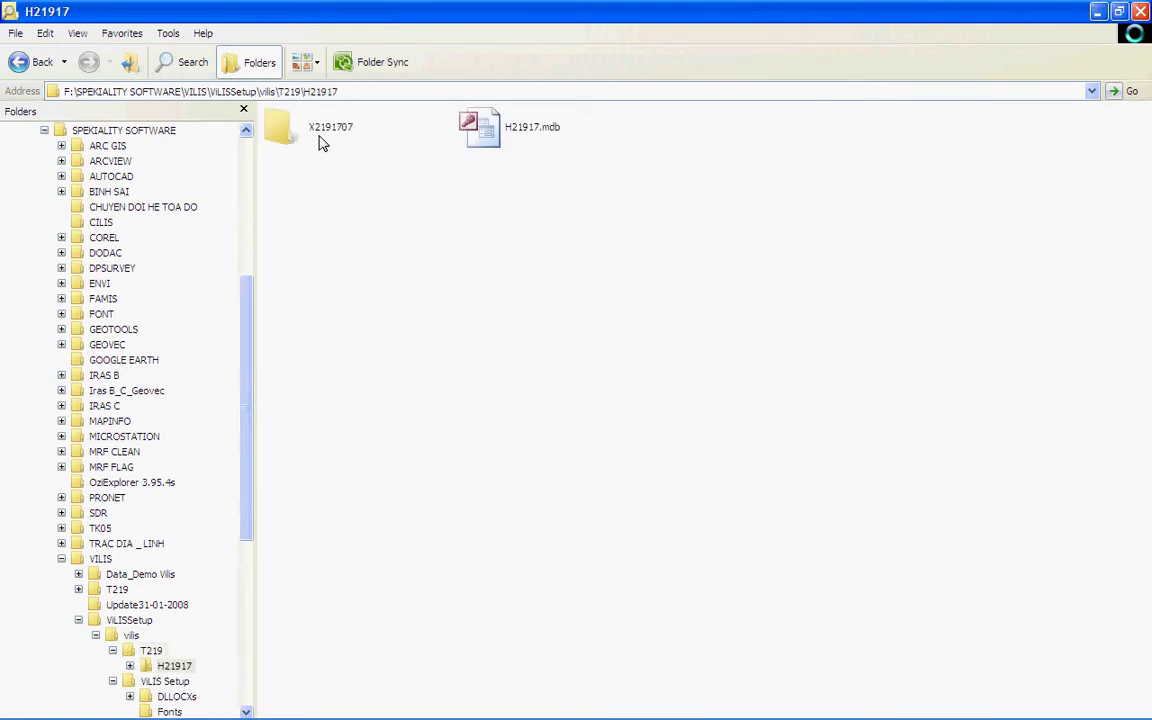
double_click(320, 138)
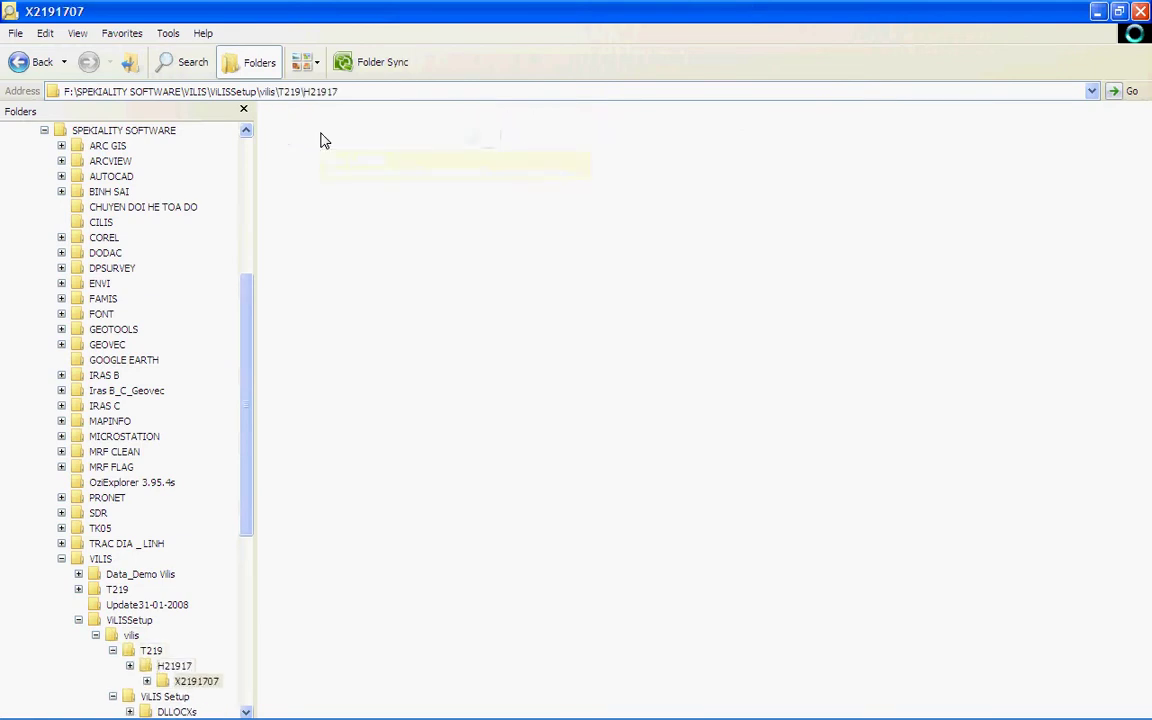
left_click(419, 92)
left_click_drag(419, 92, 279, 100)
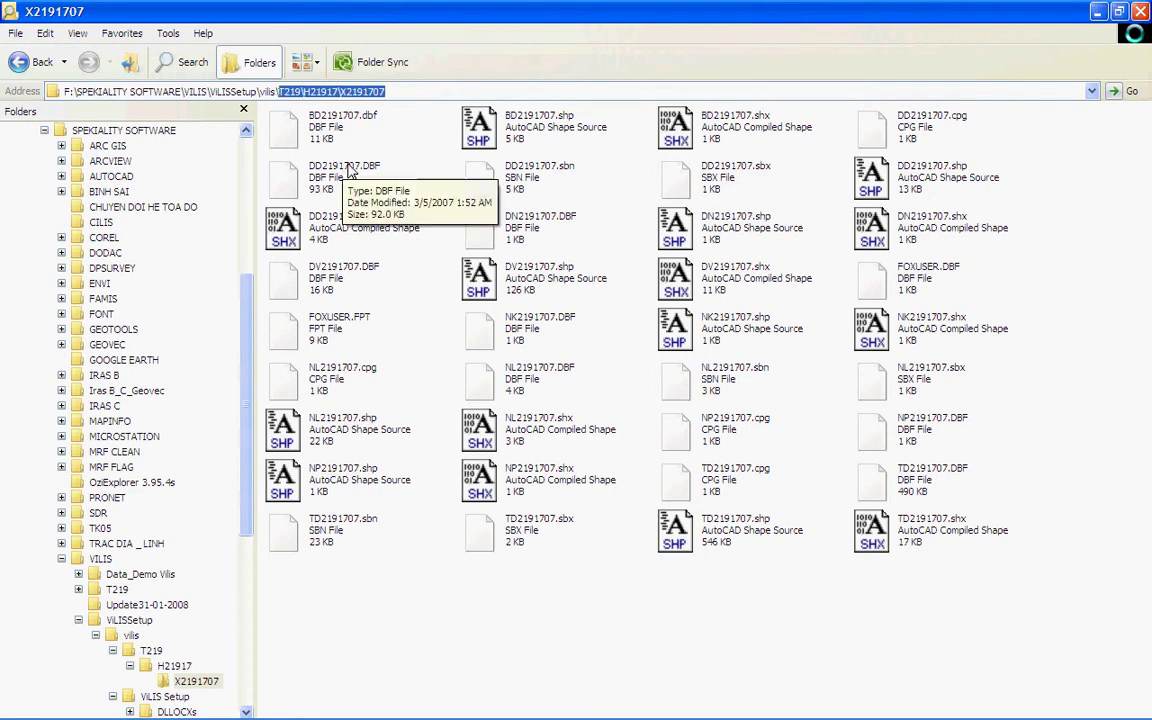
- Go back up to the vilis source folder and copy the T219 folder
left_click(130, 64)
left_click(130, 64)
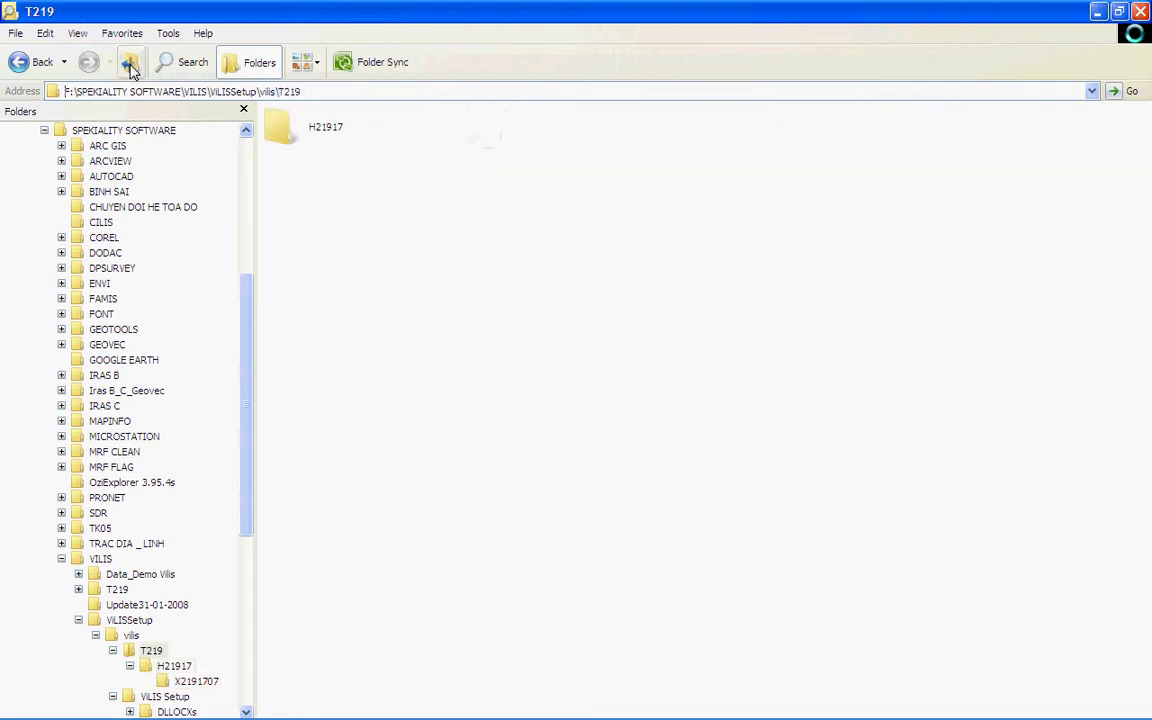
left_click(130, 64)
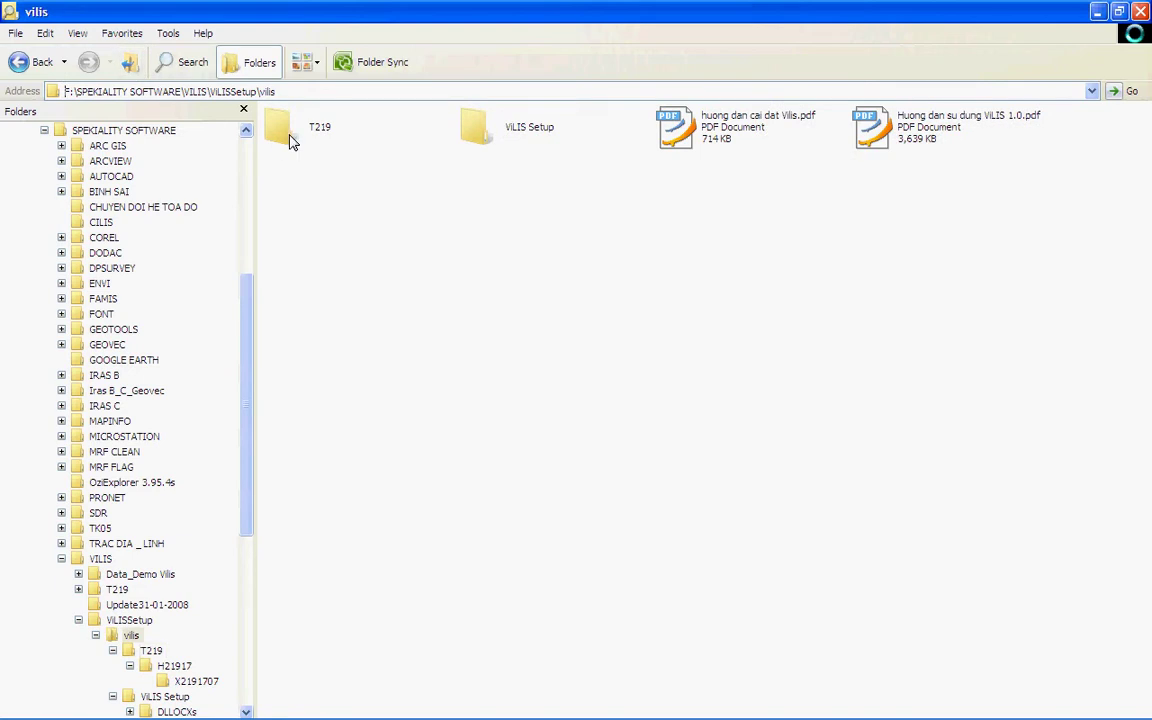
left_click(291, 141)
- Open C:\Program Files\ViLIS\DATA and paste the T219 folder into it
left_click_drag(253, 310, 280, 152)
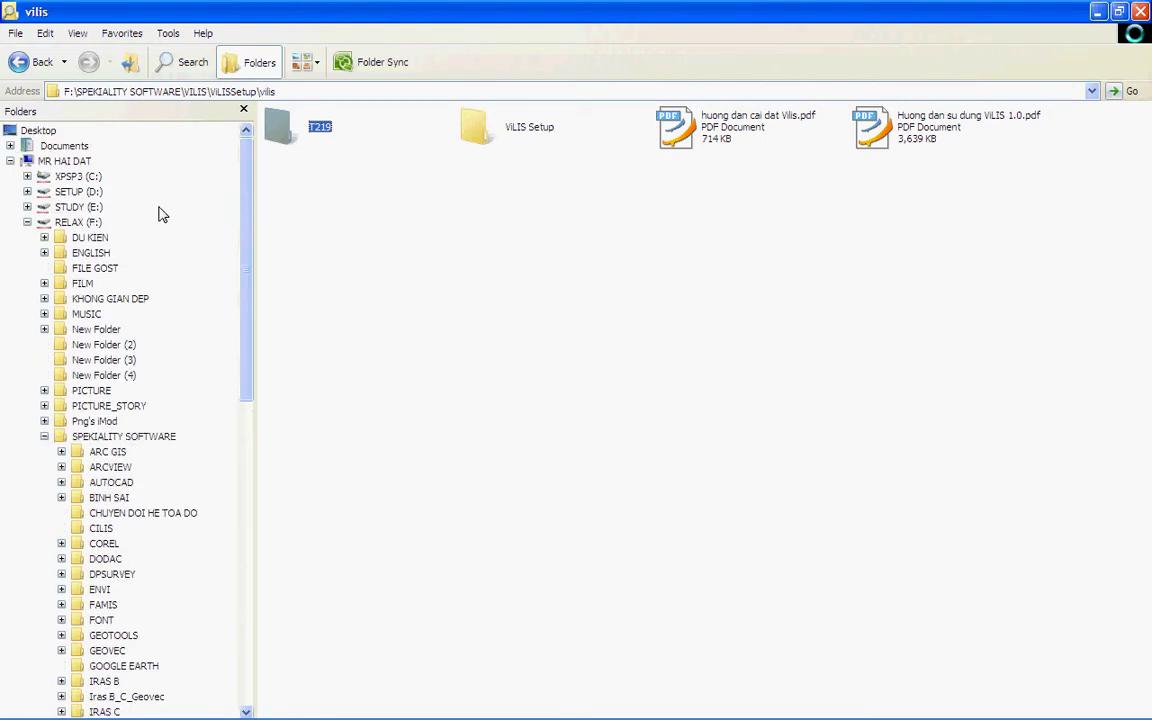
left_click(84, 178)
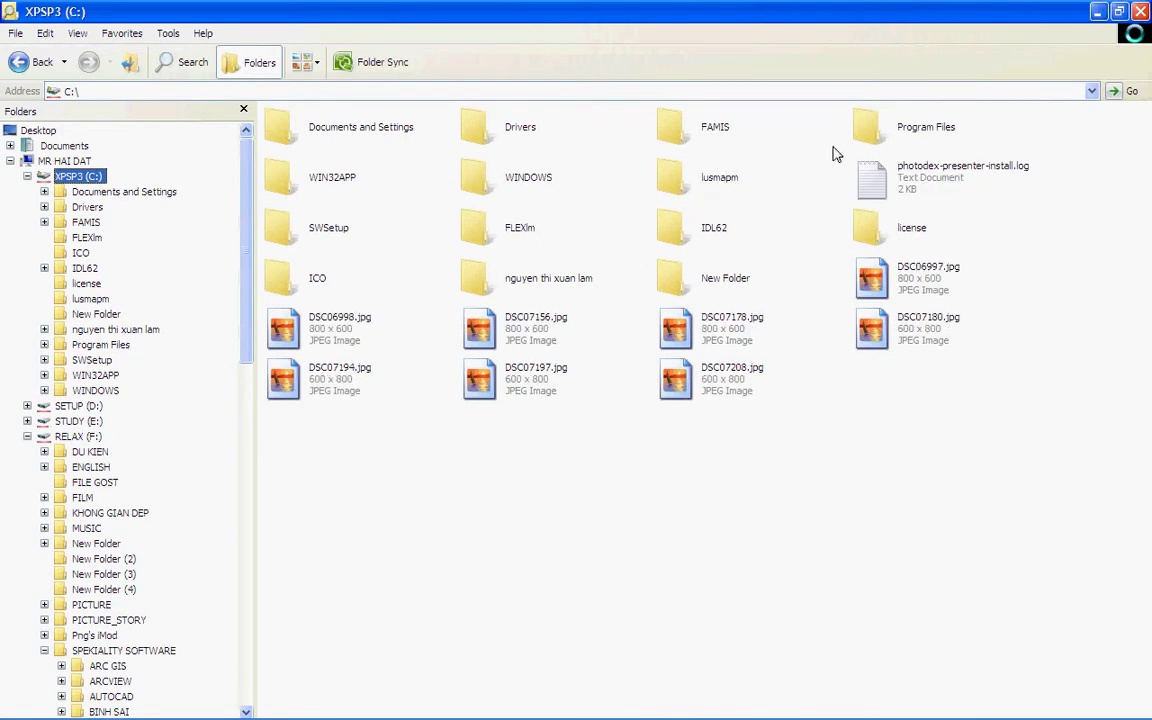
double_click(873, 130)
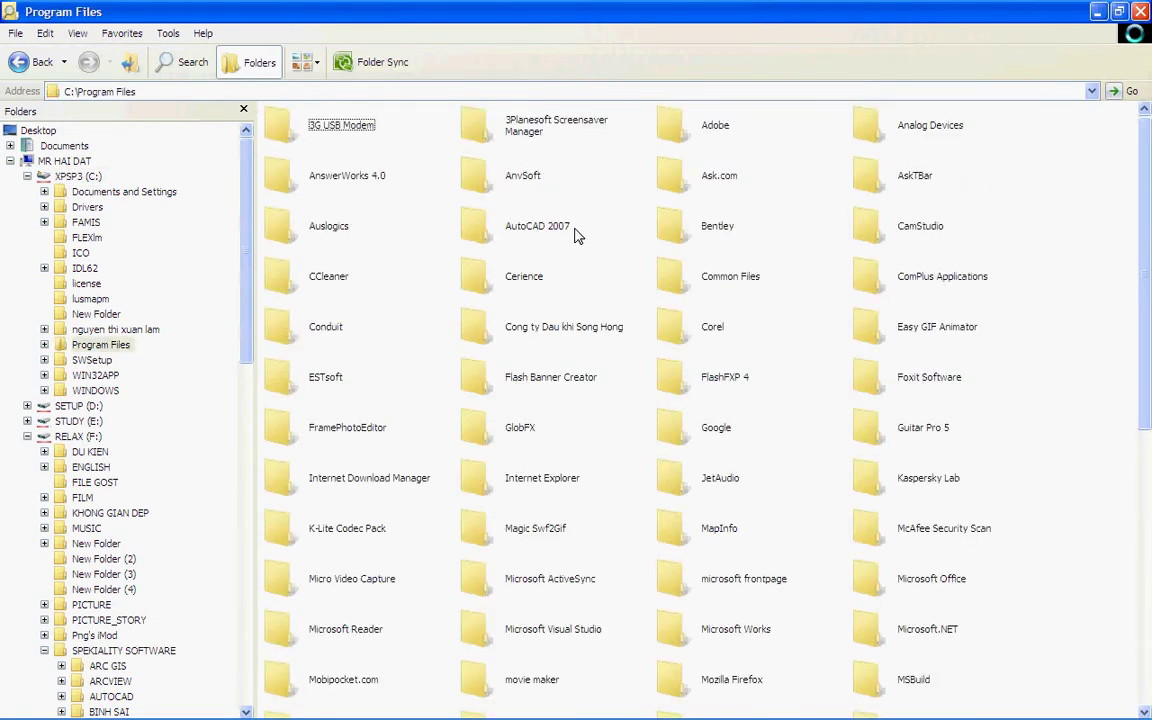
left_click(510, 277)
key("v")
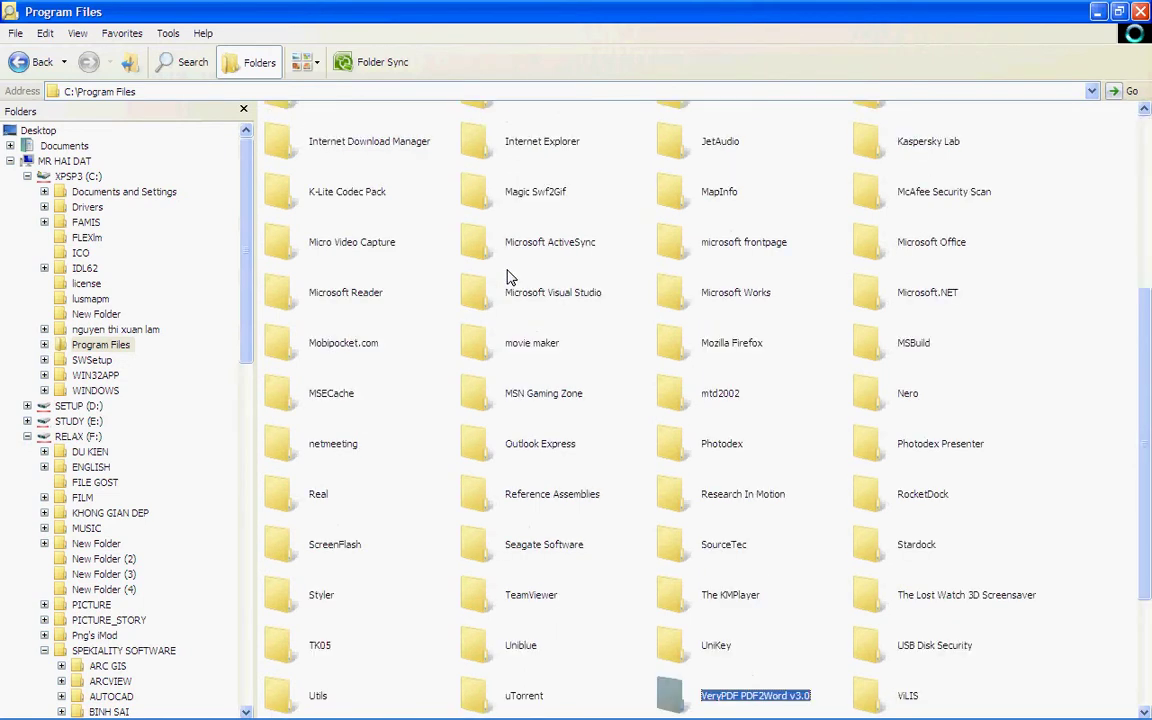
key("v")
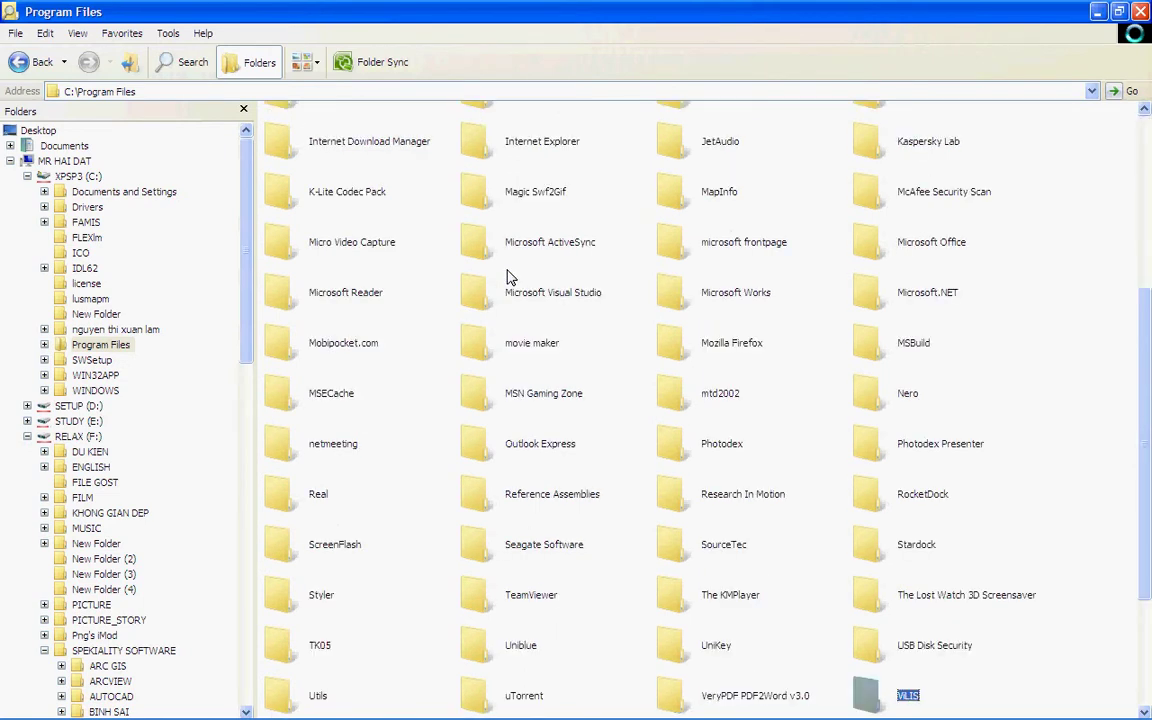
scroll(510, 277, "down", 5)
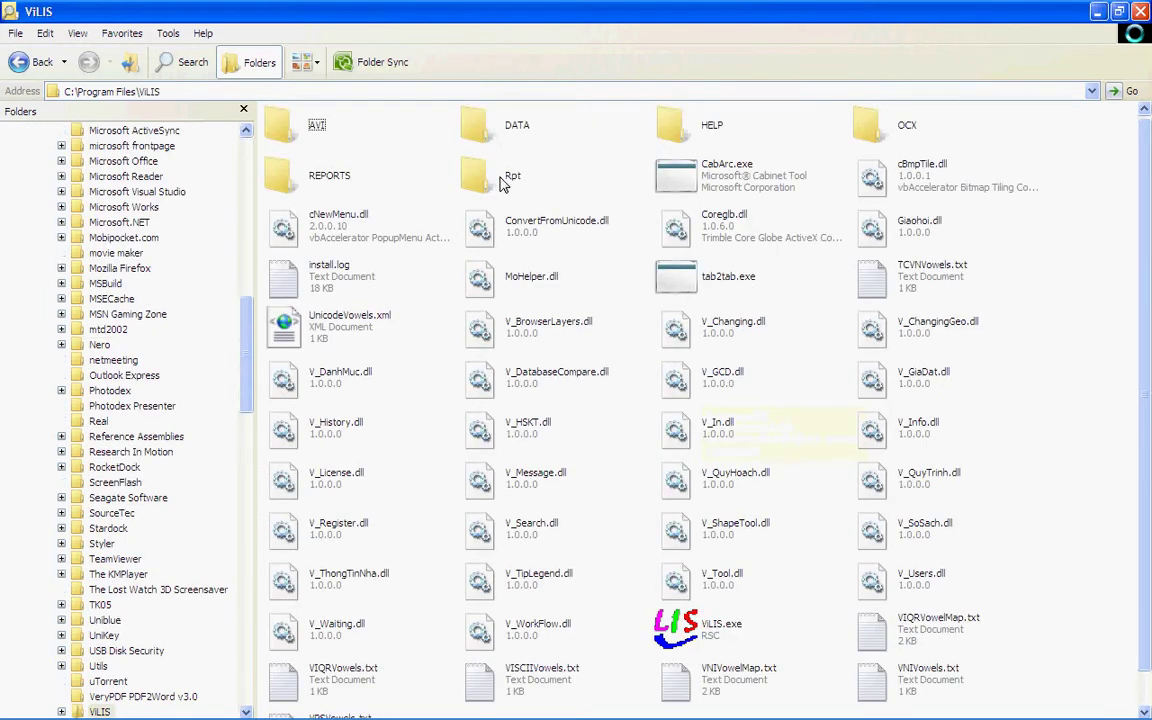
double_click(490, 132)
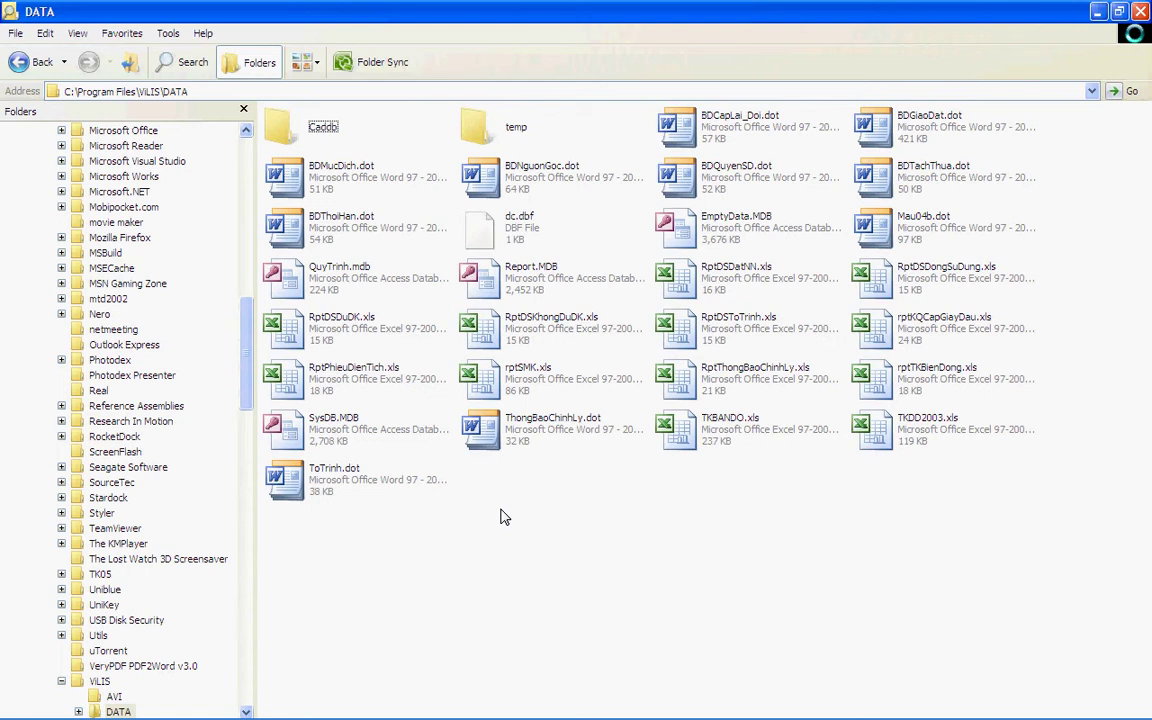
key("ctrl+v")
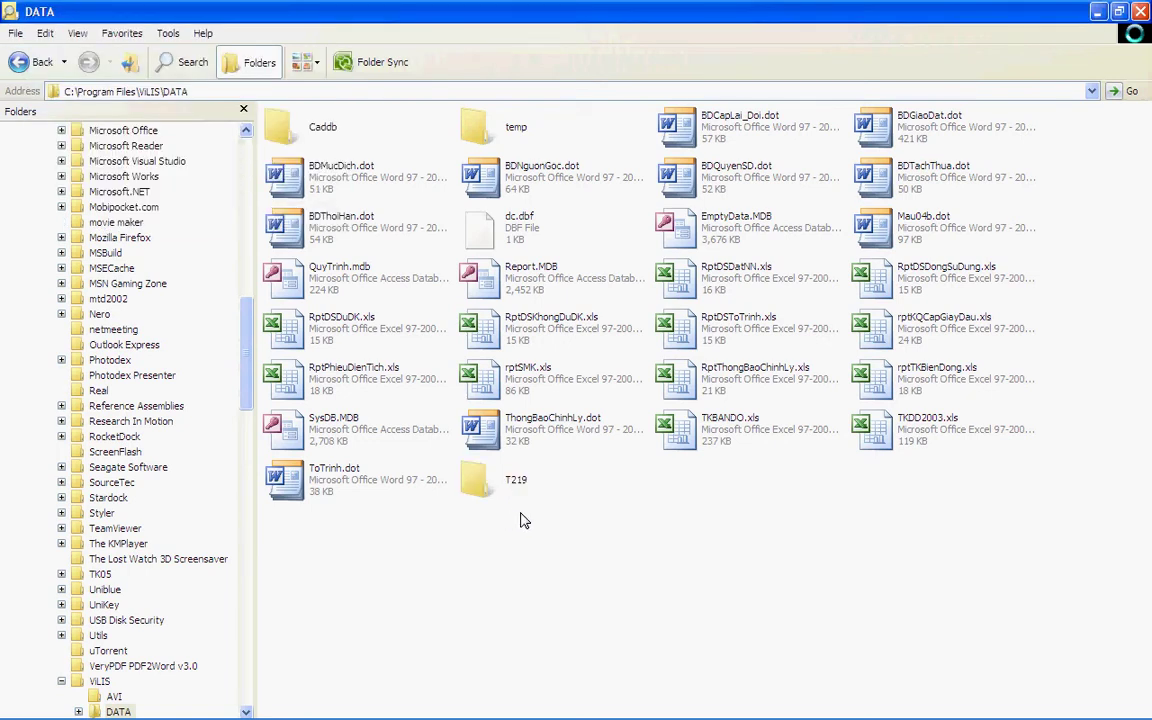
- Open the pasted T219 folder down to H21917 and check its path by highlighting DATA\T219\H21917
left_click(508, 487)
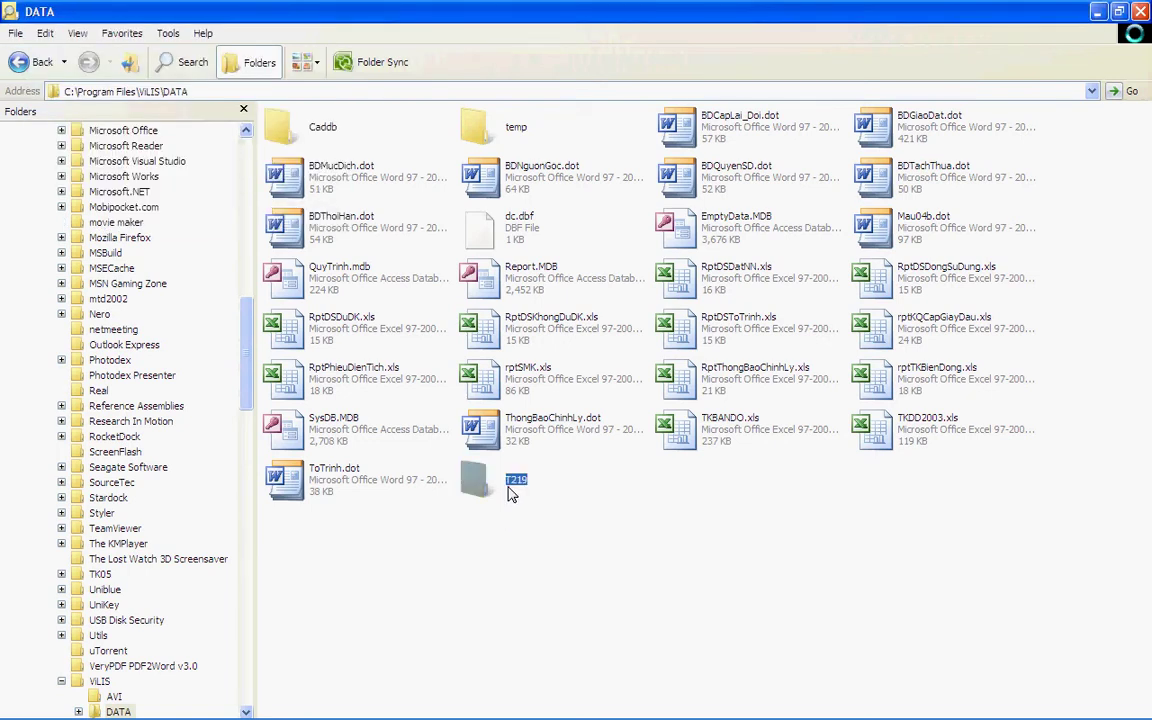
left_click(222, 92)
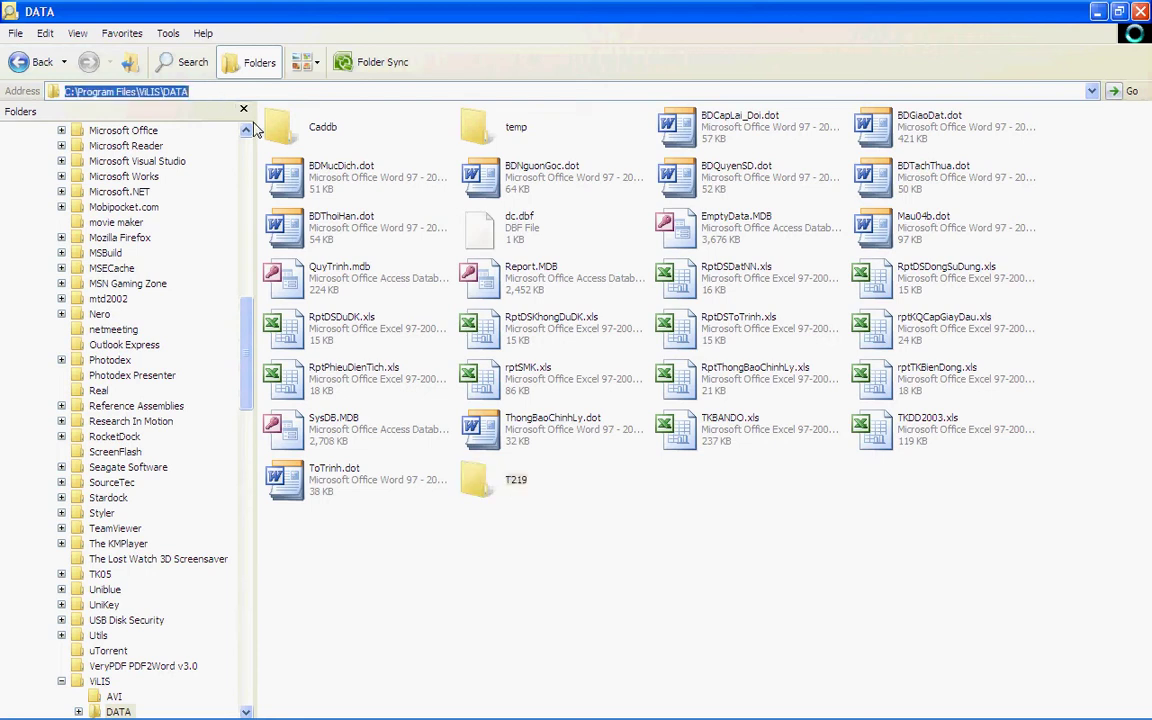
double_click(474, 487)
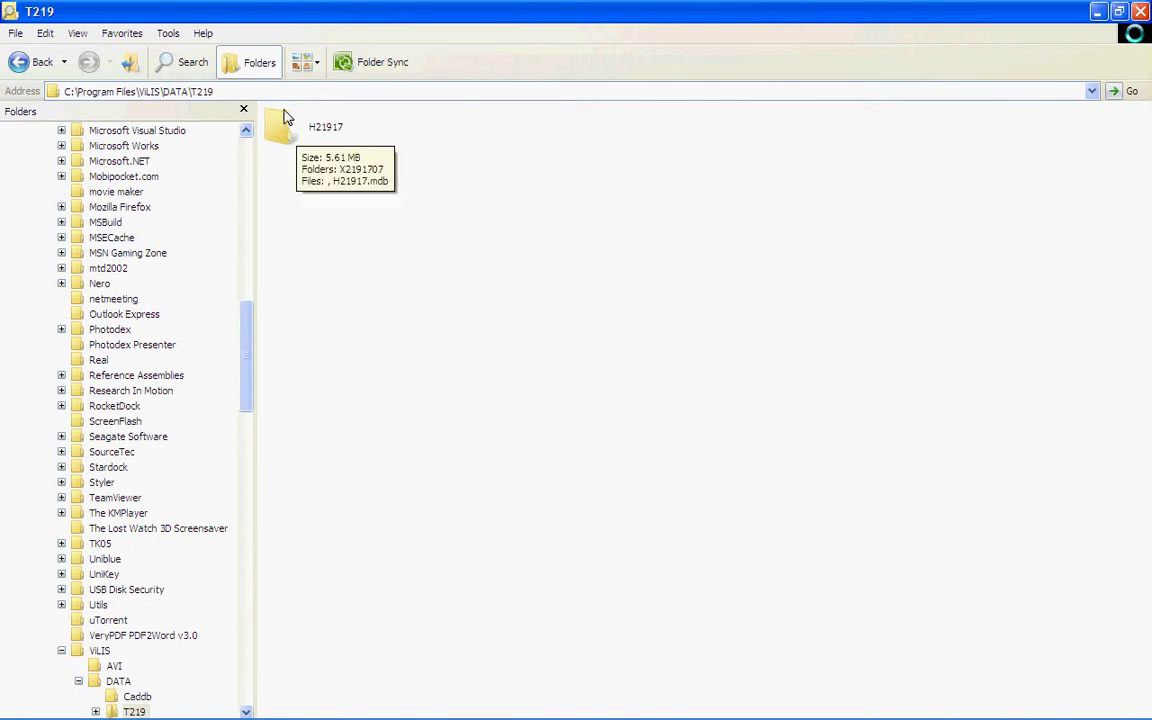
double_click(289, 125)
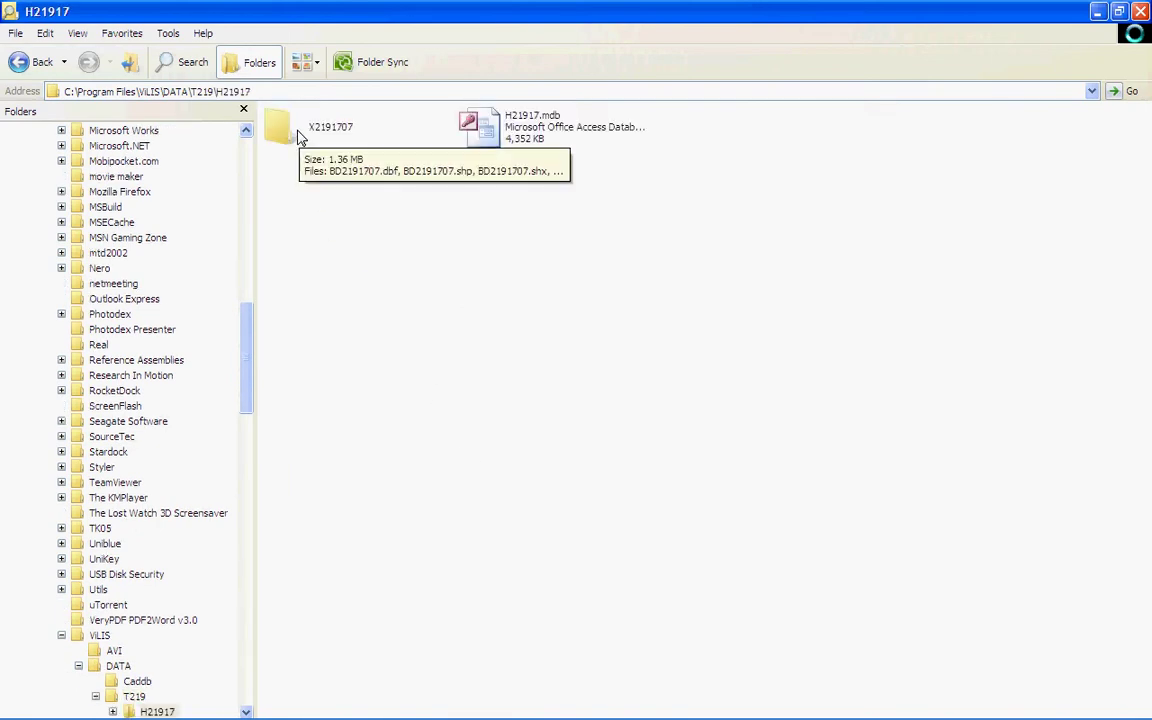
left_click(283, 92)
double_click(283, 92)
left_click(283, 92)
double_click(240, 93)
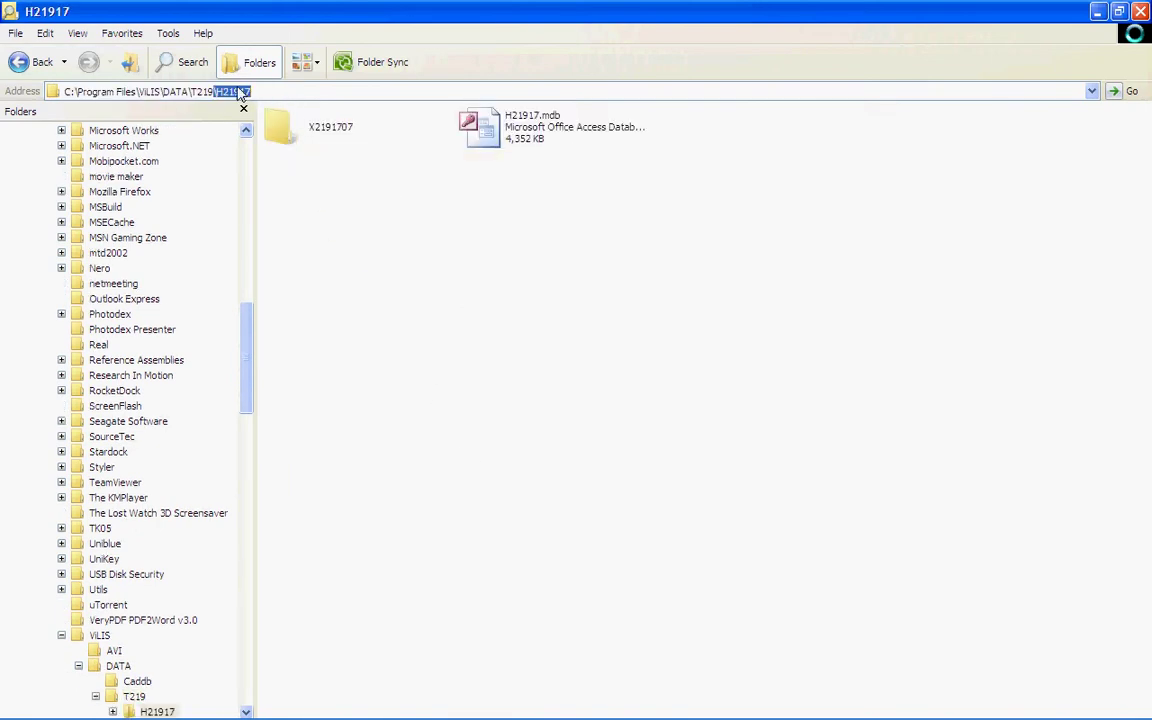
left_click_drag(240, 93, 160, 90)
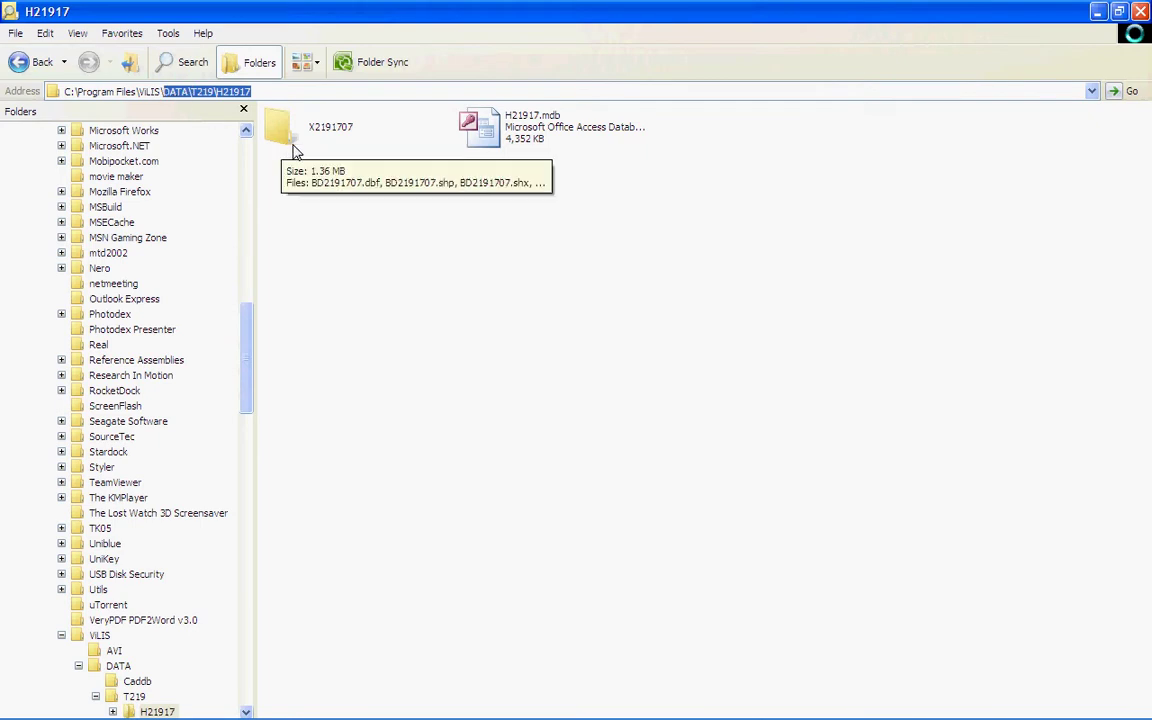
- Return to the Word guide and go to section D, Chỉnh lỗi font
left_click(1098, 12)
scroll(751, 347, "down", 10)
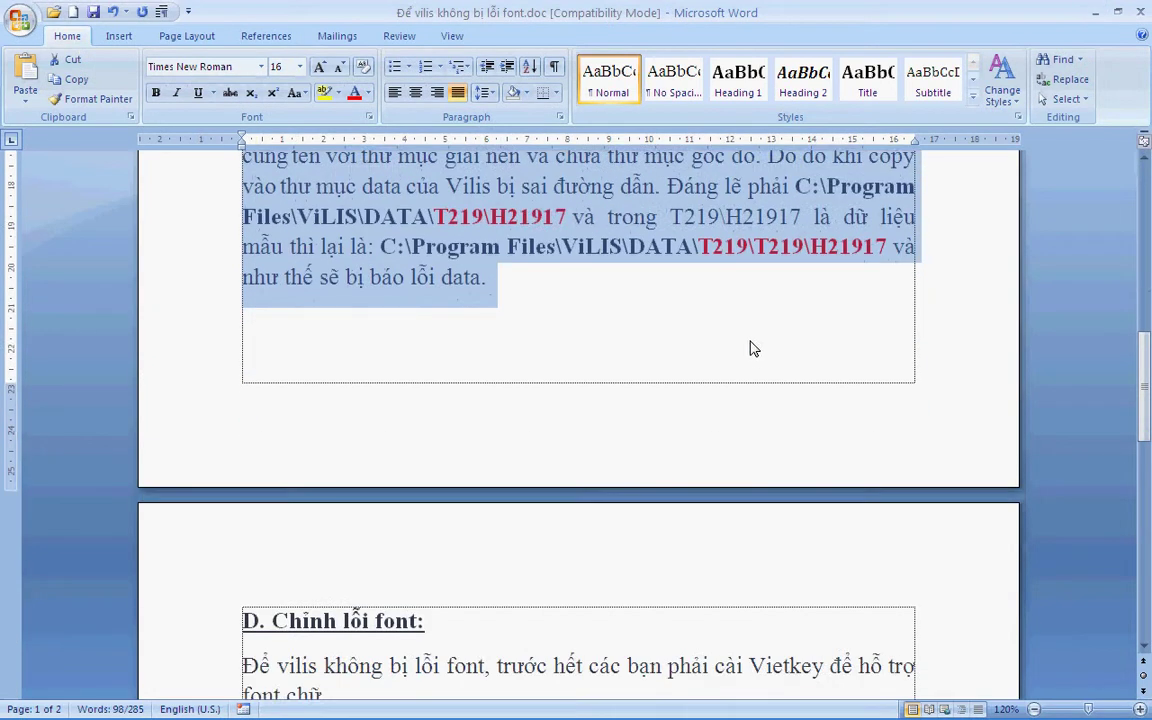
scroll(751, 334, "down", 1)
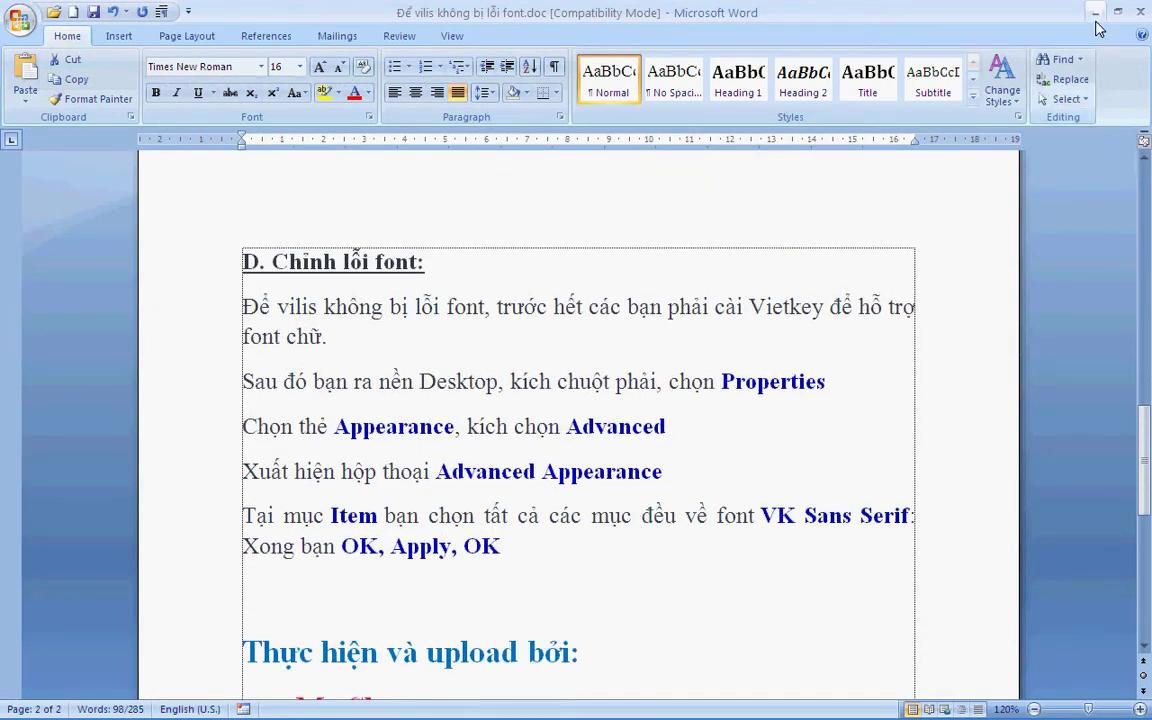
- Launch ViLIS from the installed programs and log in with the prefilled admin account
left_click(1096, 12)
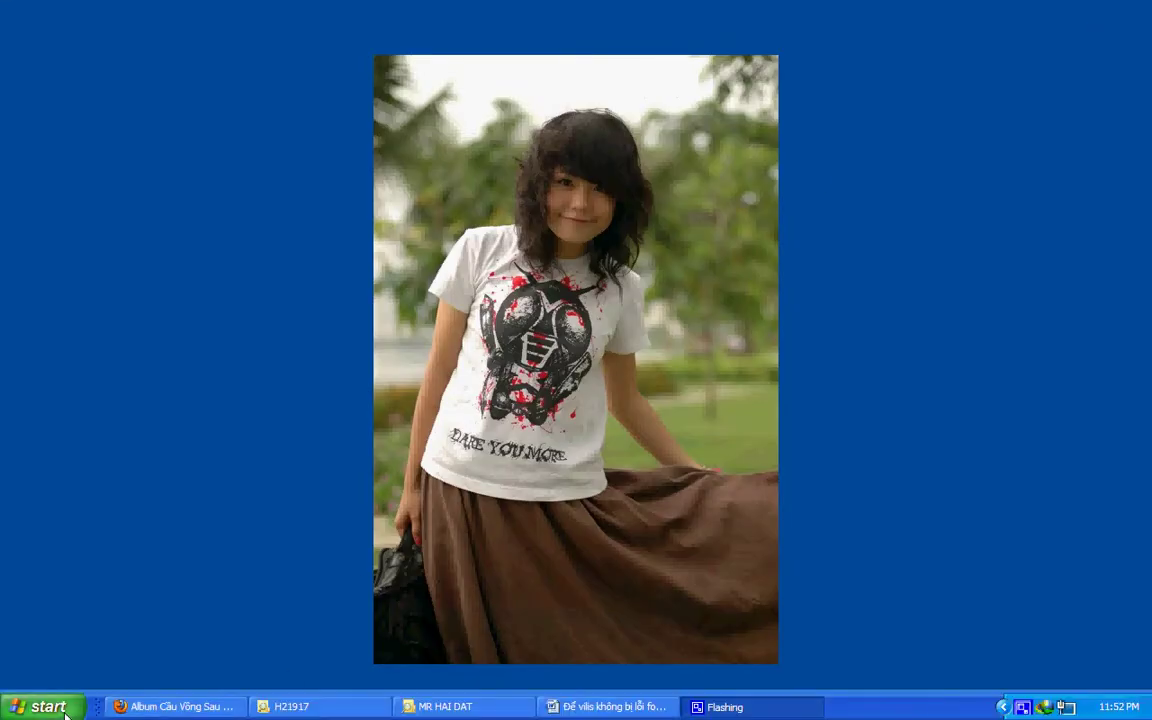
left_click(40, 706)
mouse_move(113, 648)
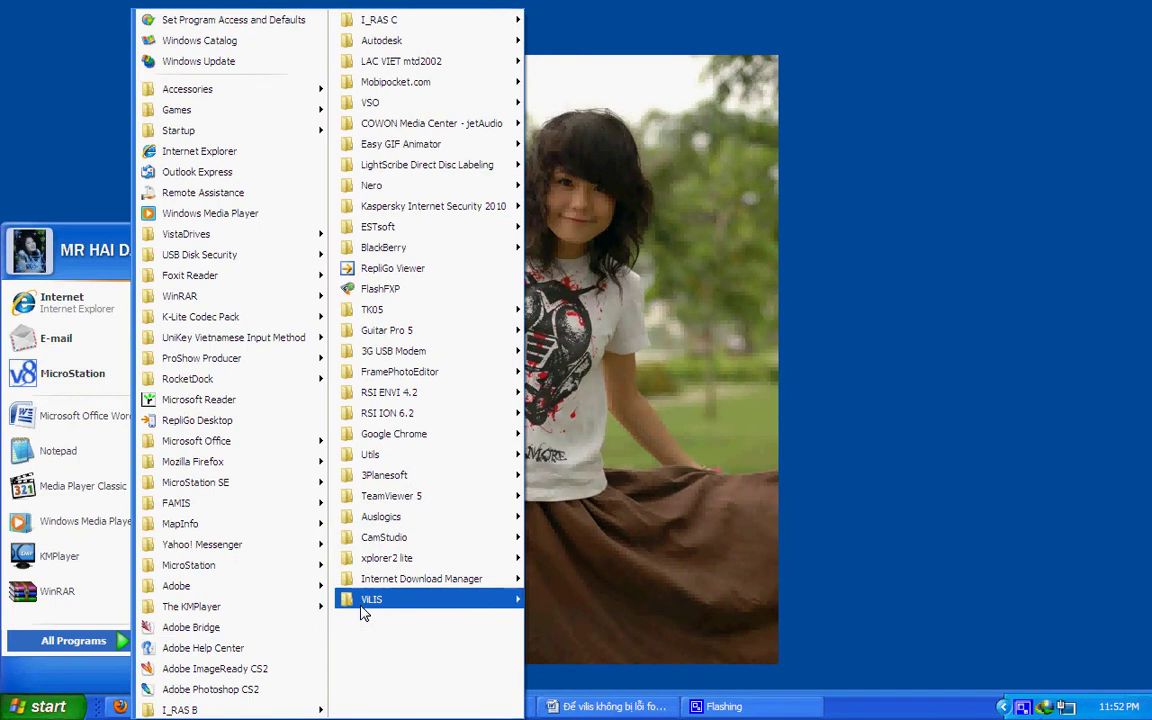
mouse_move(500, 602)
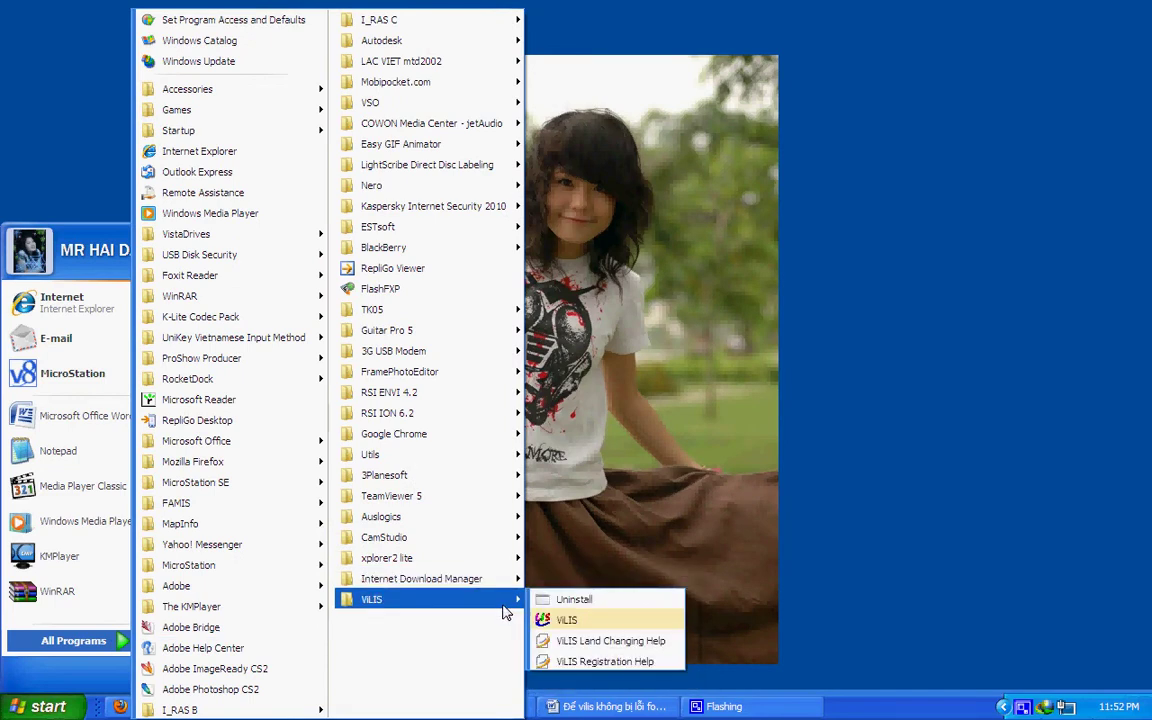
left_click(563, 621)
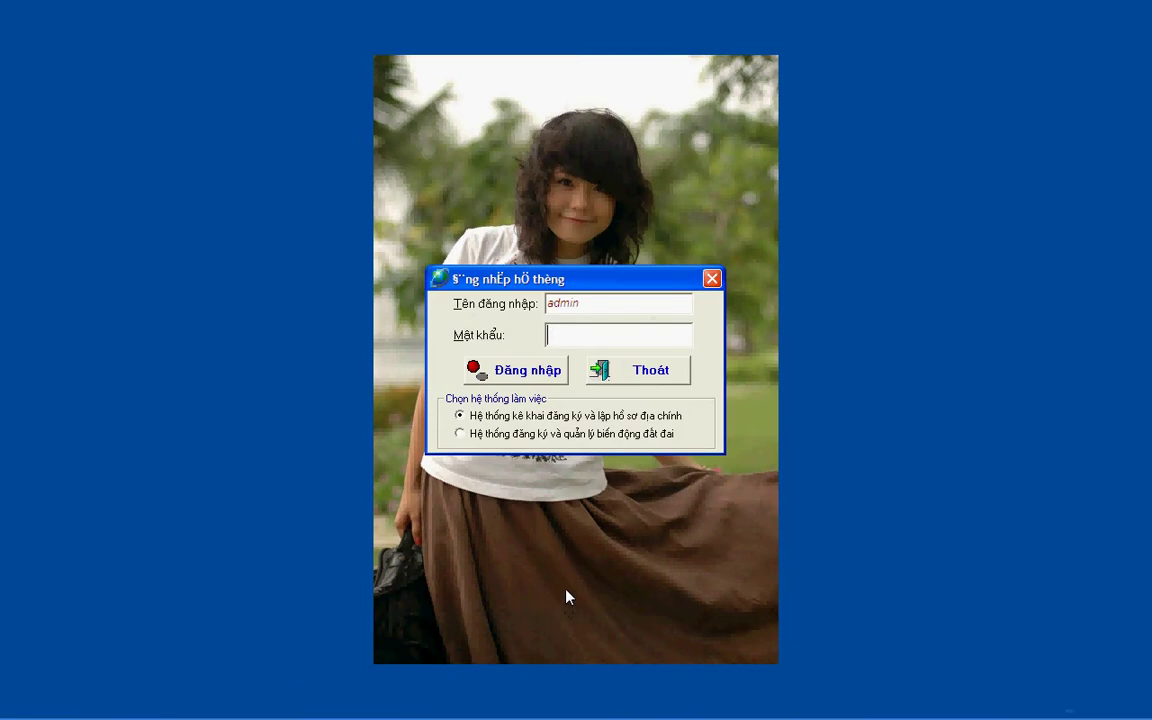
left_click(532, 371)
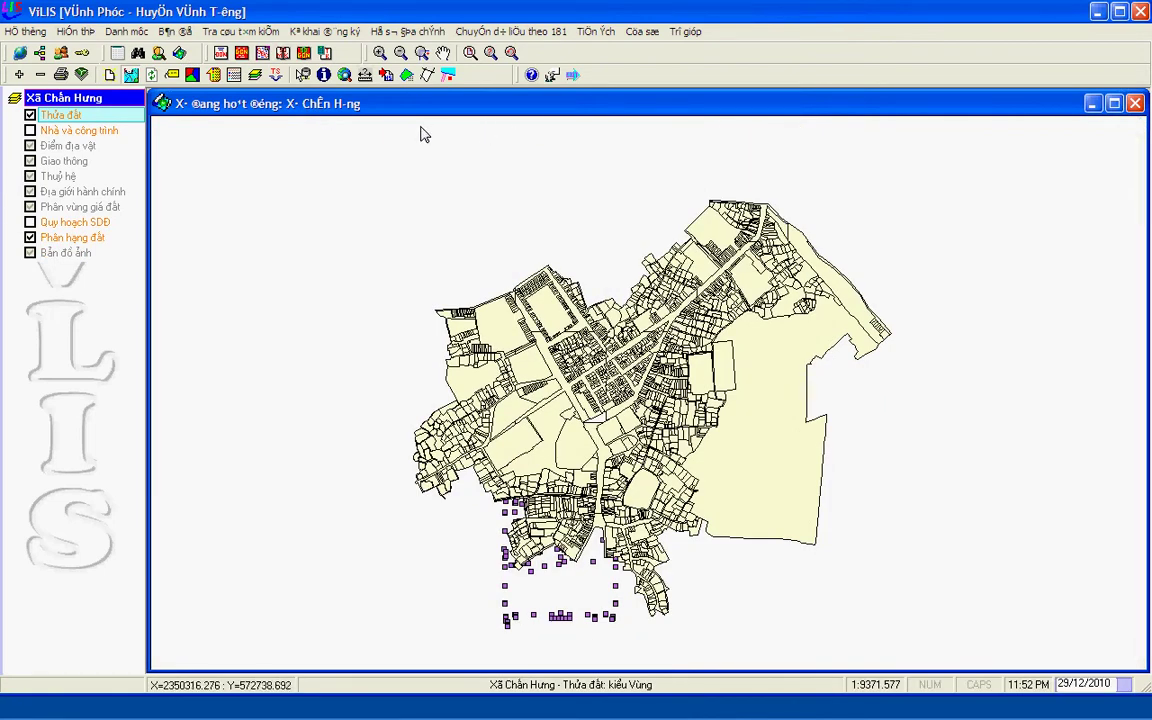
- Minimize the running ViLIS program and close it
left_click(191, 77)
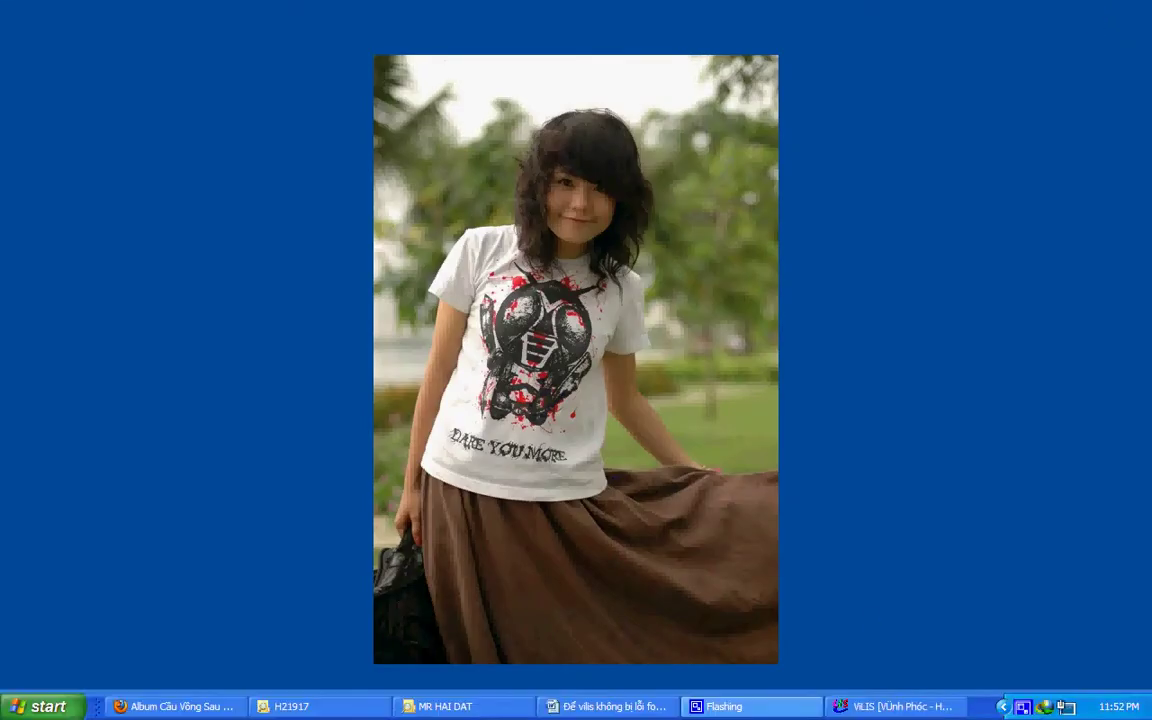
right_click(905, 705)
left_click(921, 708)
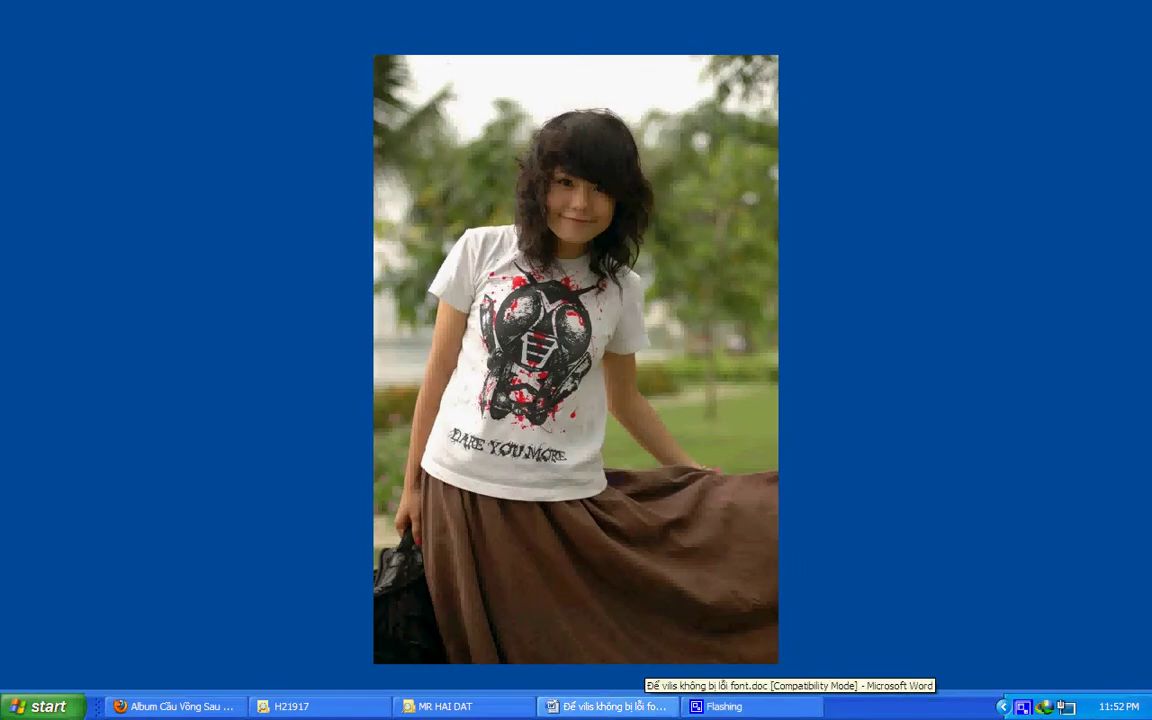
- Switch back to the Word guide and read section D by highlighting each font-fix instruction, from installing Vietkey to choosing VK Sans Serif
left_click(612, 706)
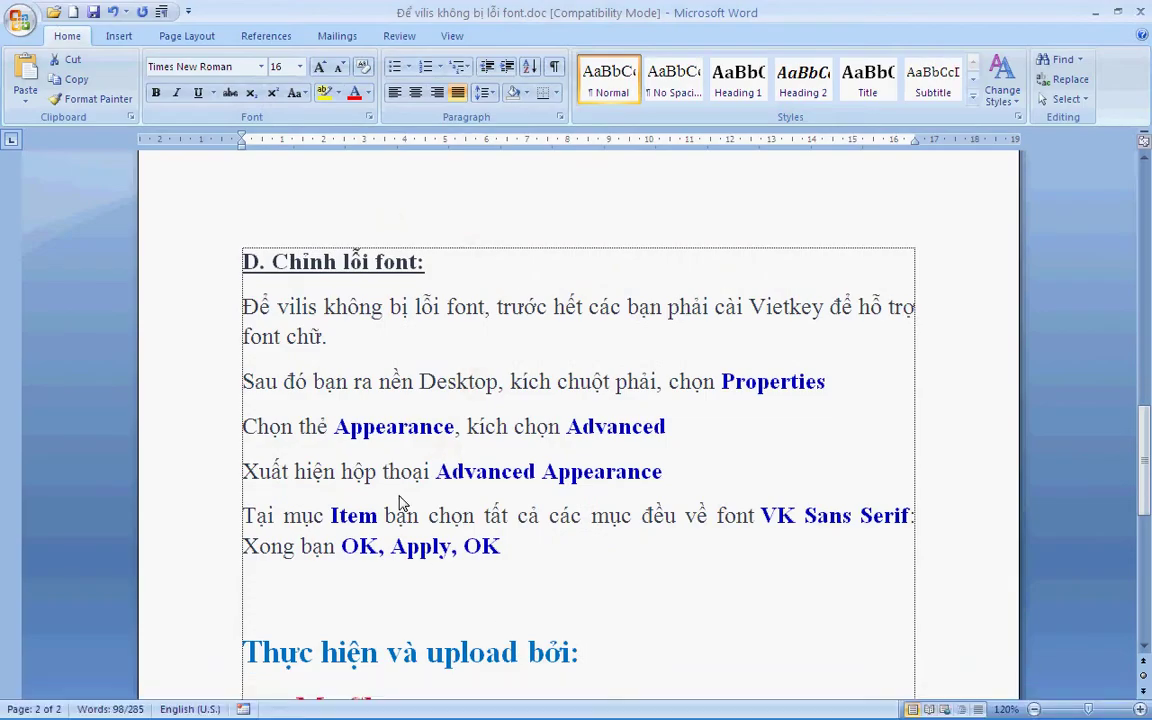
left_click(229, 312)
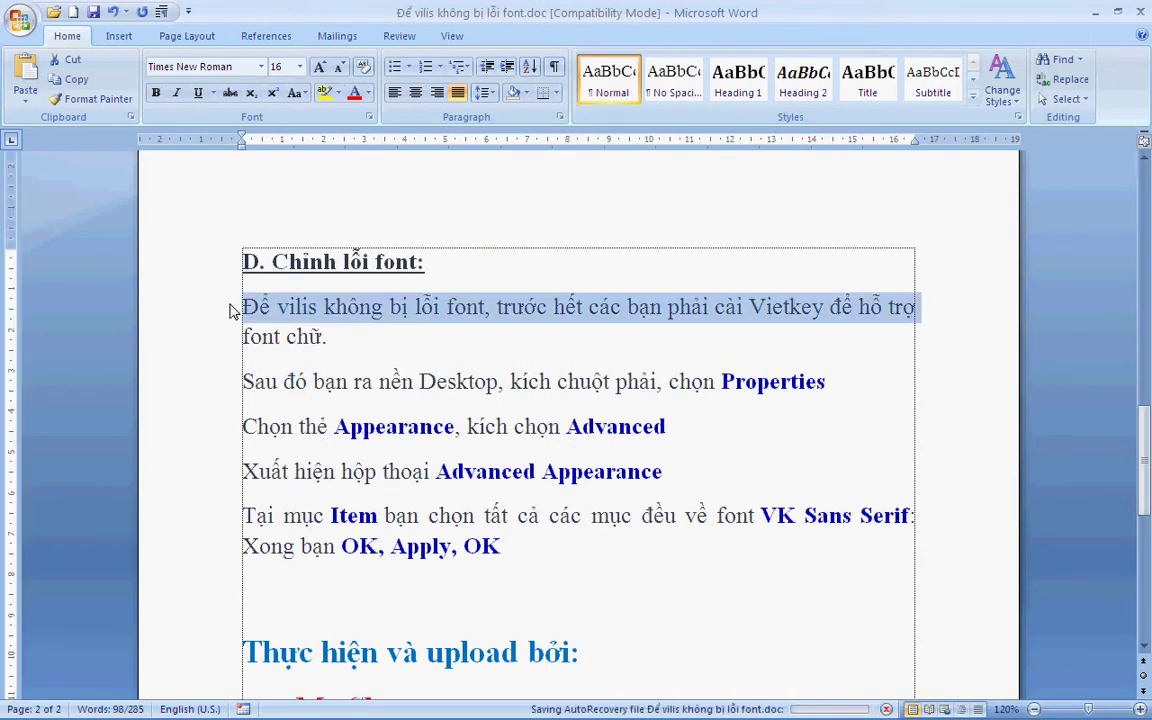
left_click_drag(229, 312, 234, 338)
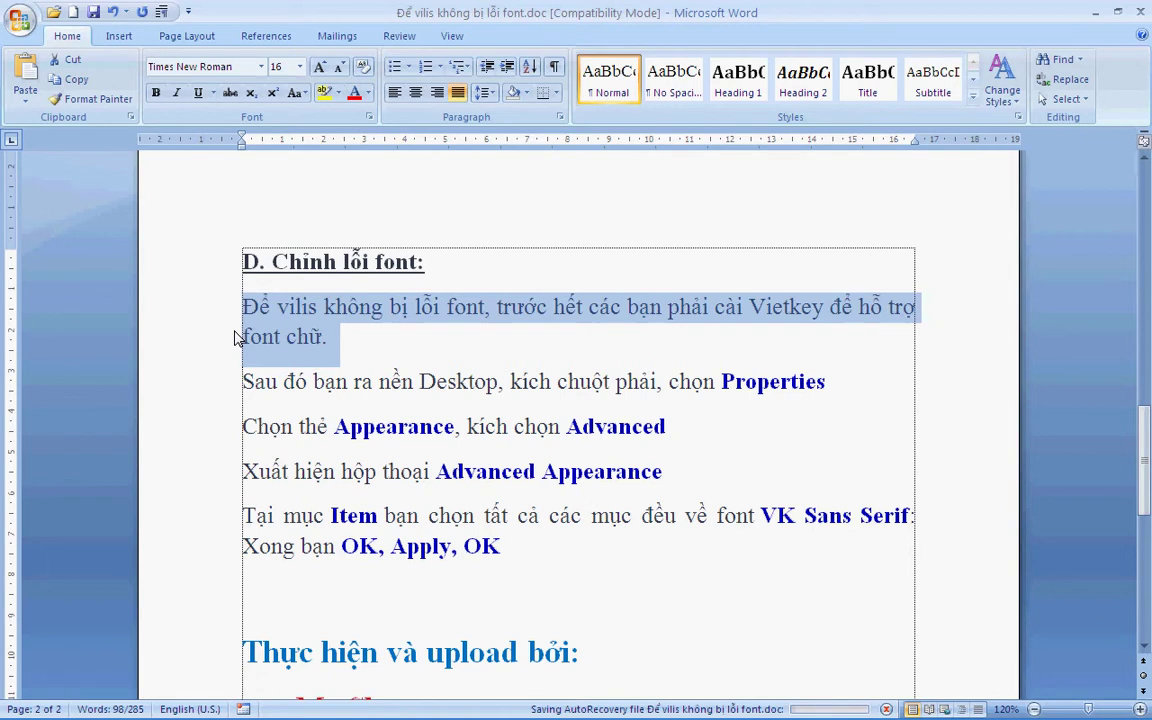
left_click(208, 393)
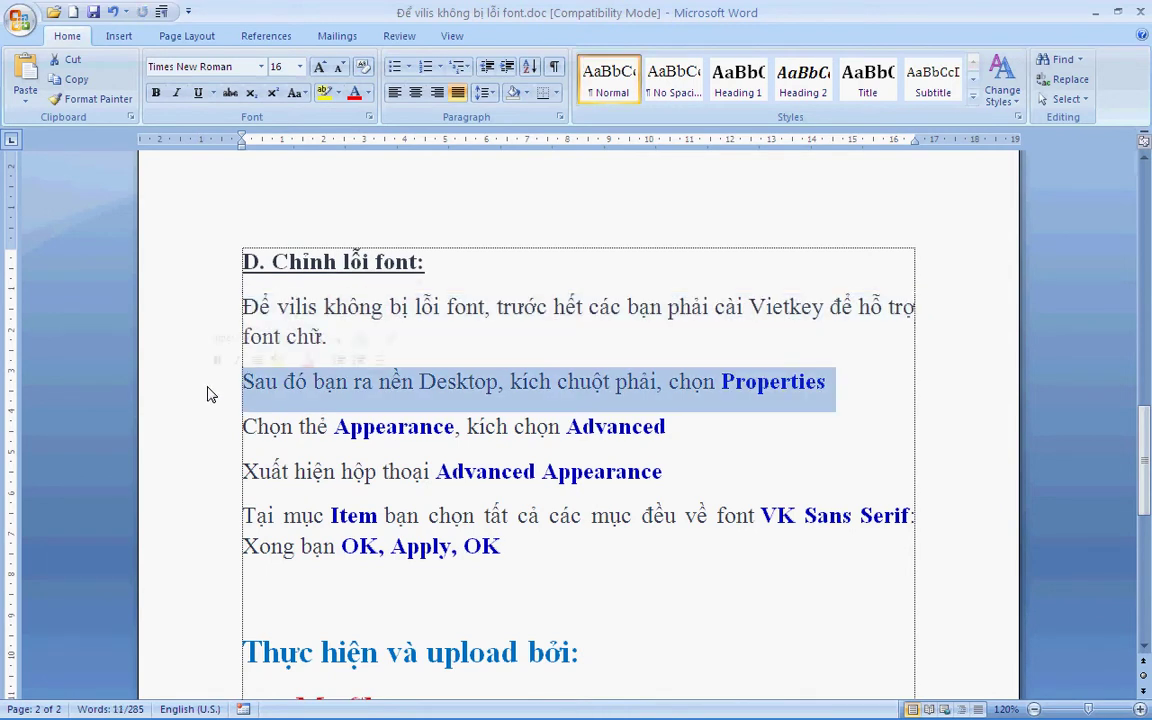
left_click(197, 437)
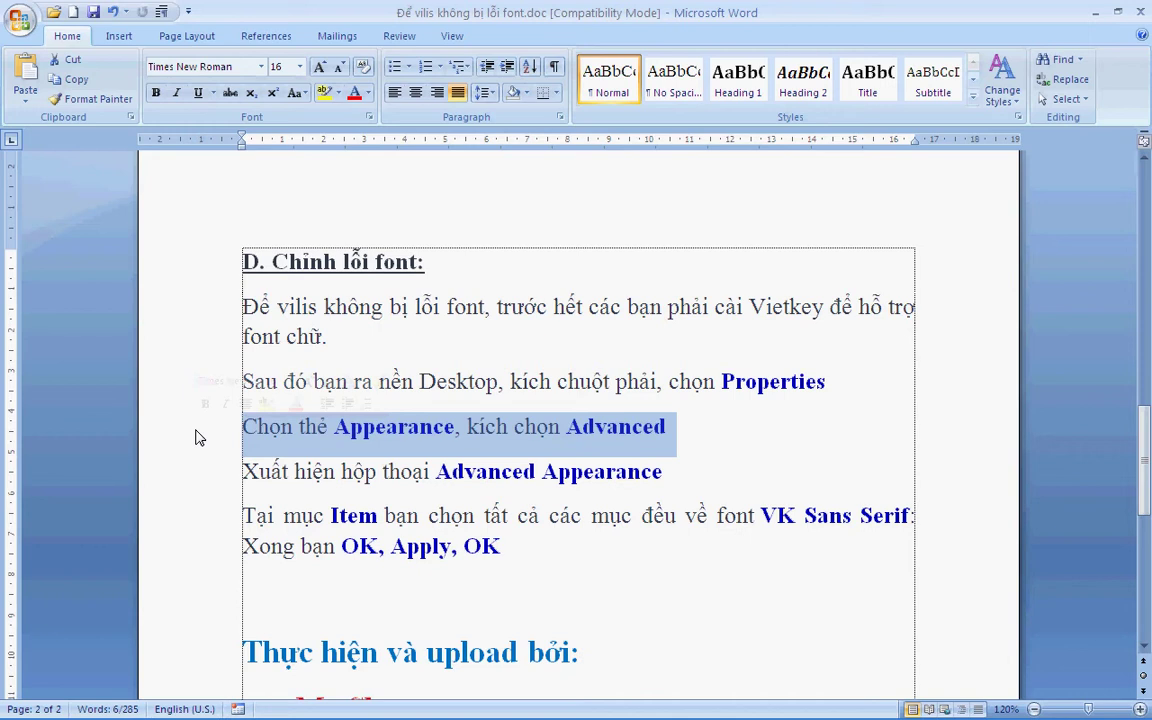
left_click(202, 466)
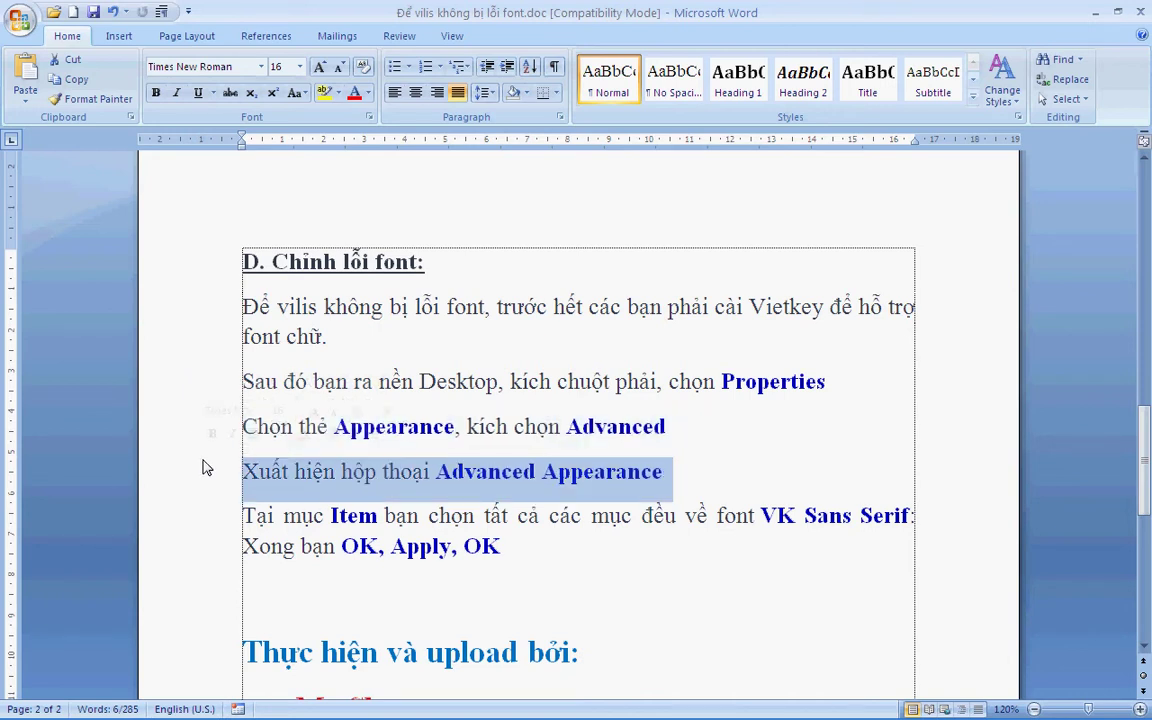
left_click_drag(202, 523, 206, 553)
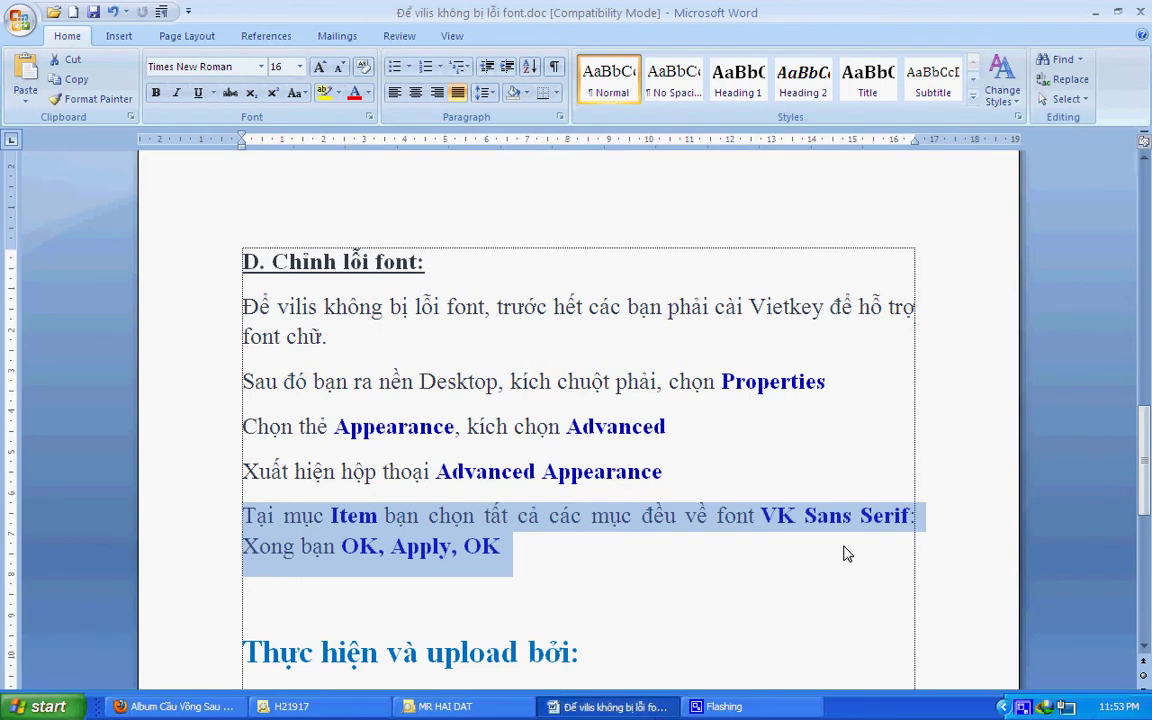
- Go to the desktop and open the Advanced Appearance settings of its Display Properties
left_click(1095, 20)
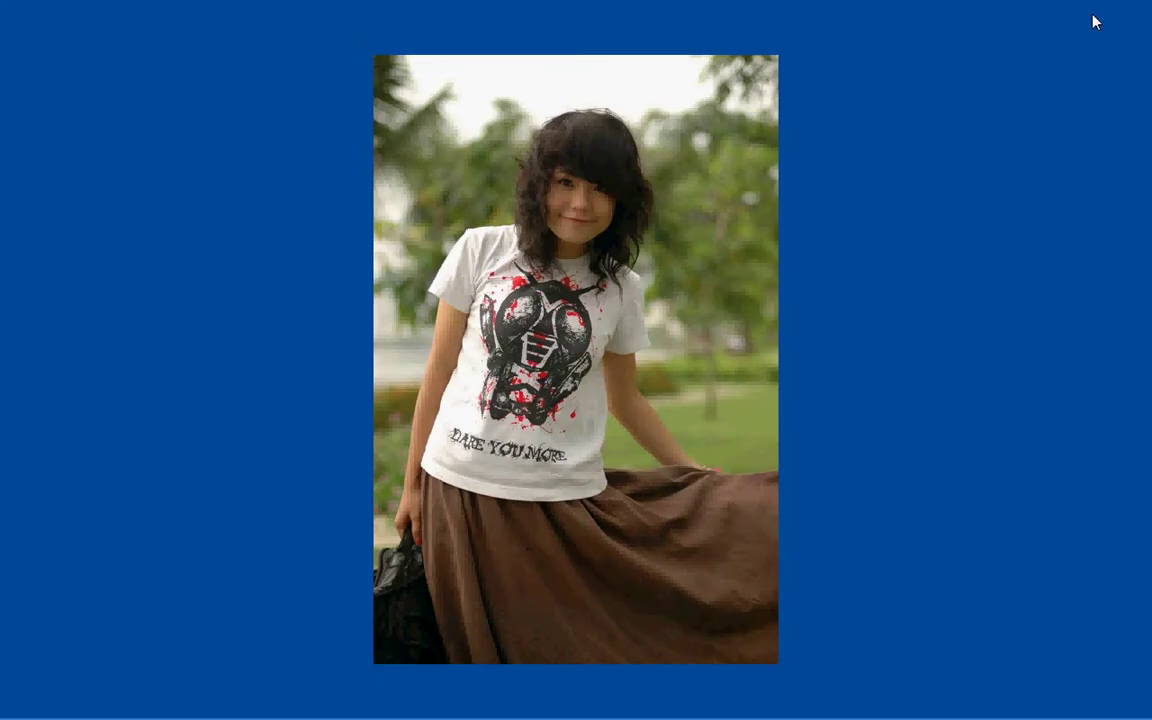
right_click(918, 142)
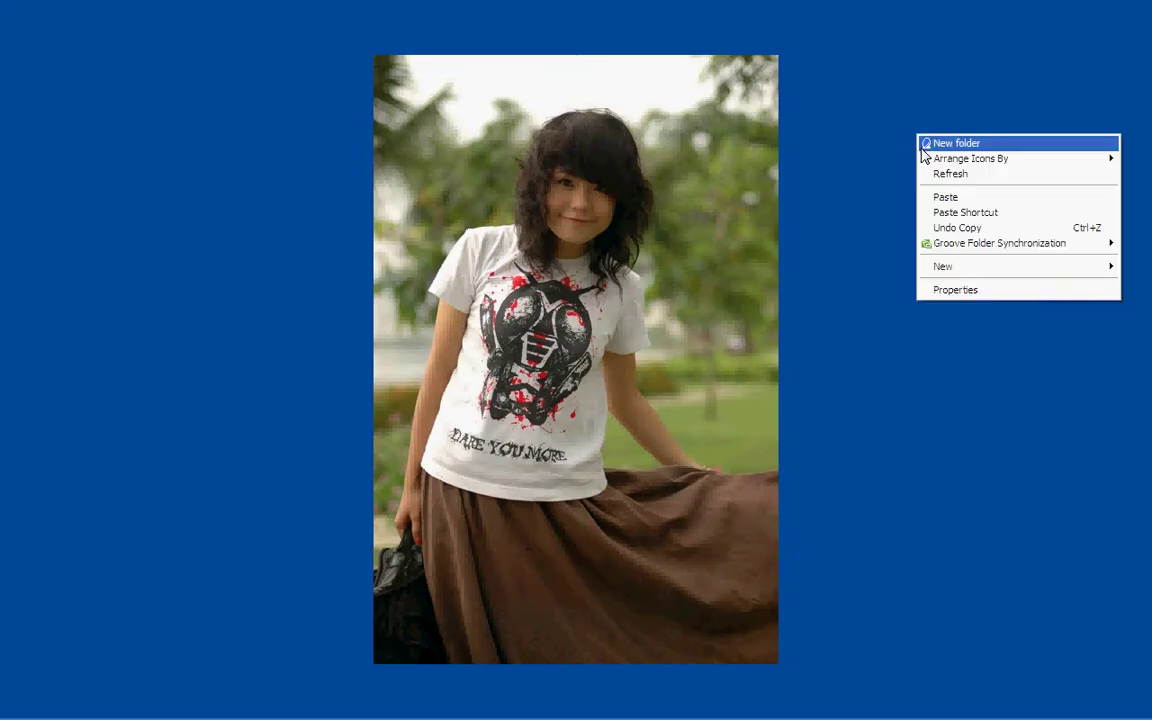
left_click(950, 290)
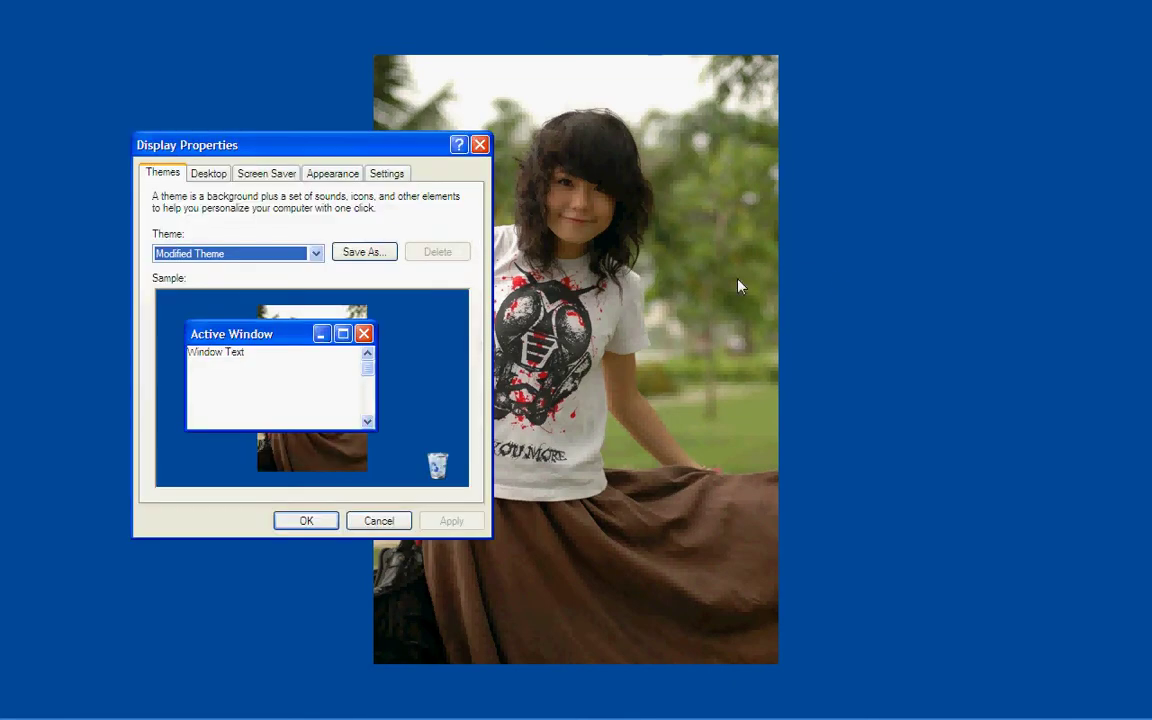
left_click(330, 175)
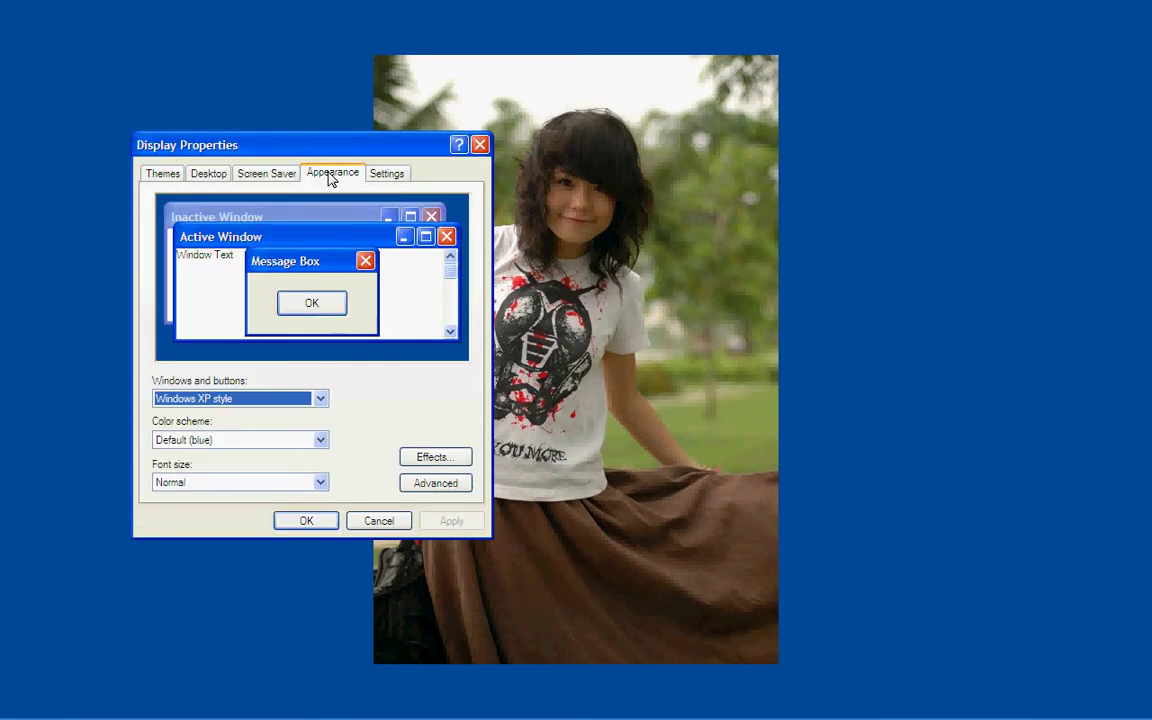
left_click(437, 492)
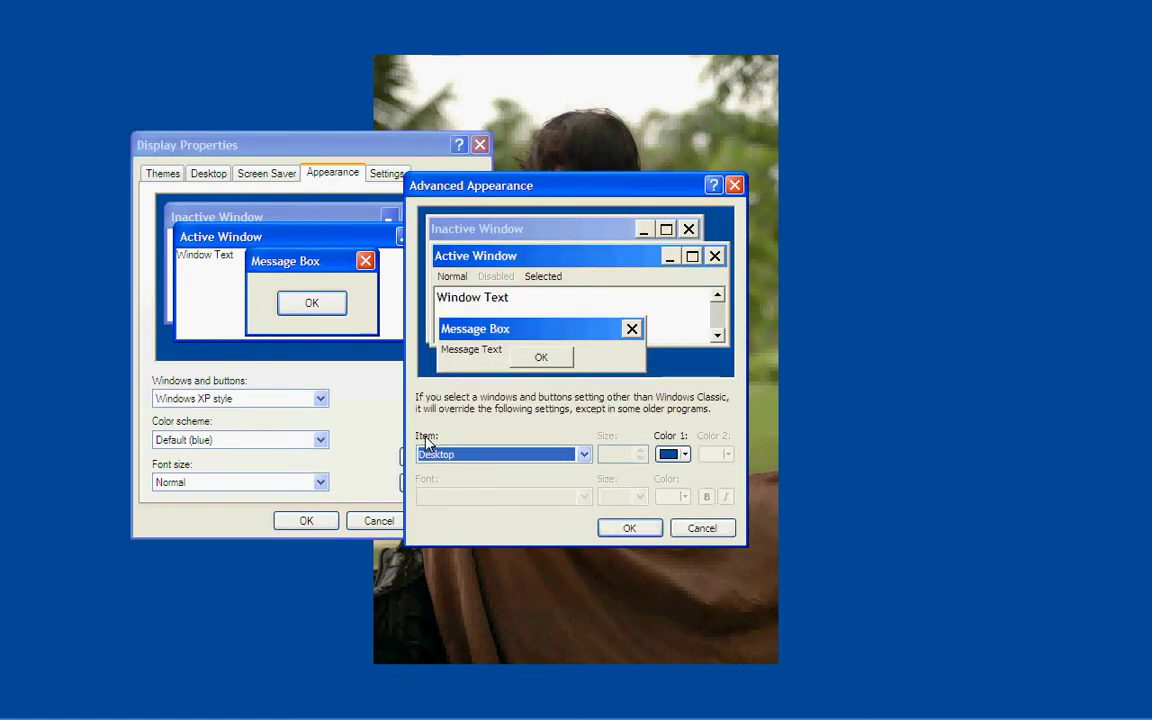
- Check the 3D Objects item, and set the font of the Active Title Bar item to VK Sans Serif
left_click(583, 458)
left_click(568, 470)
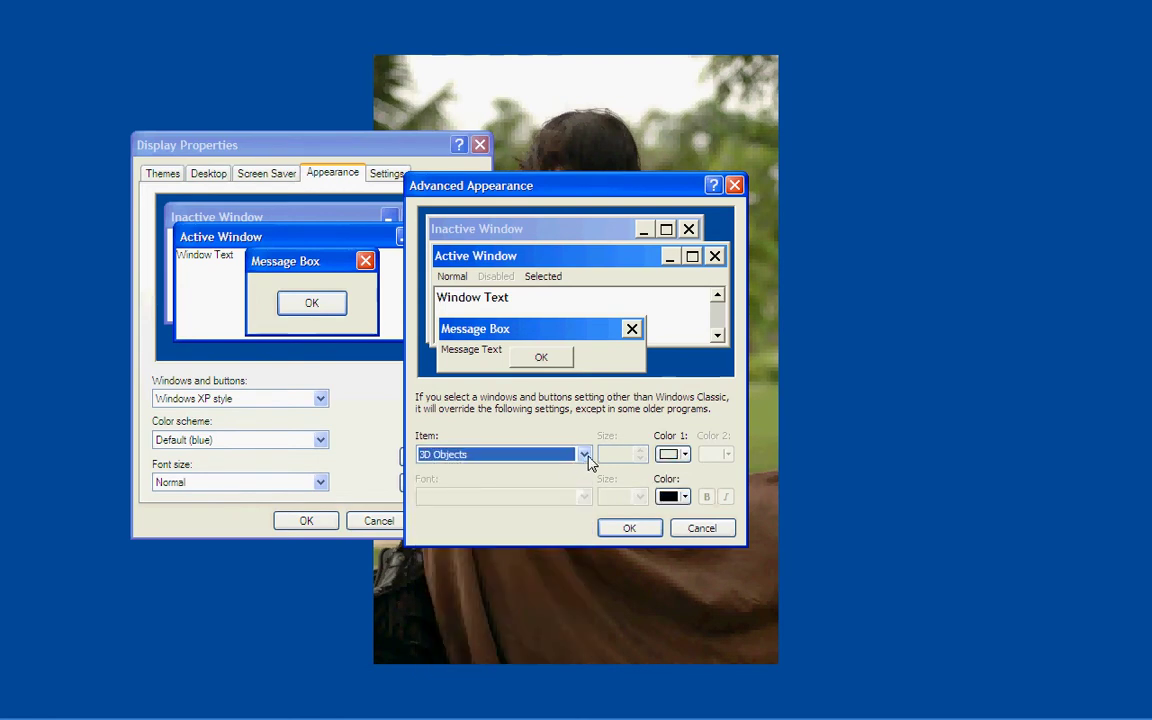
left_click(586, 456)
left_click(560, 481)
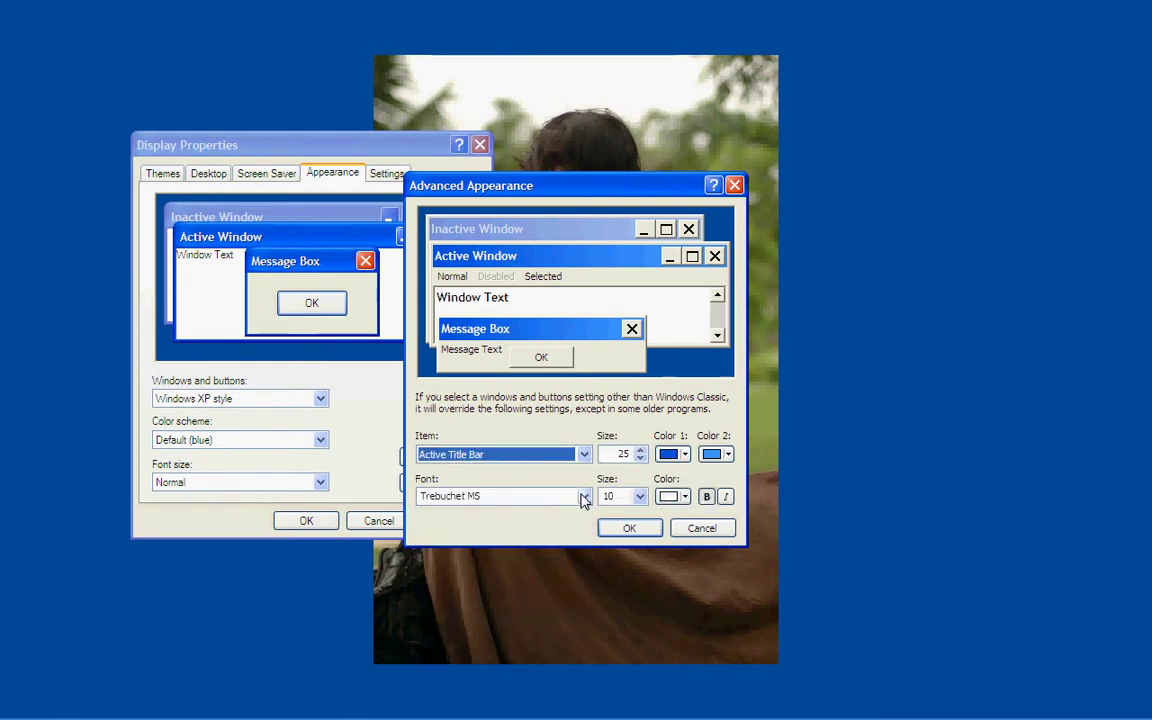
left_click(584, 497)
type("v")
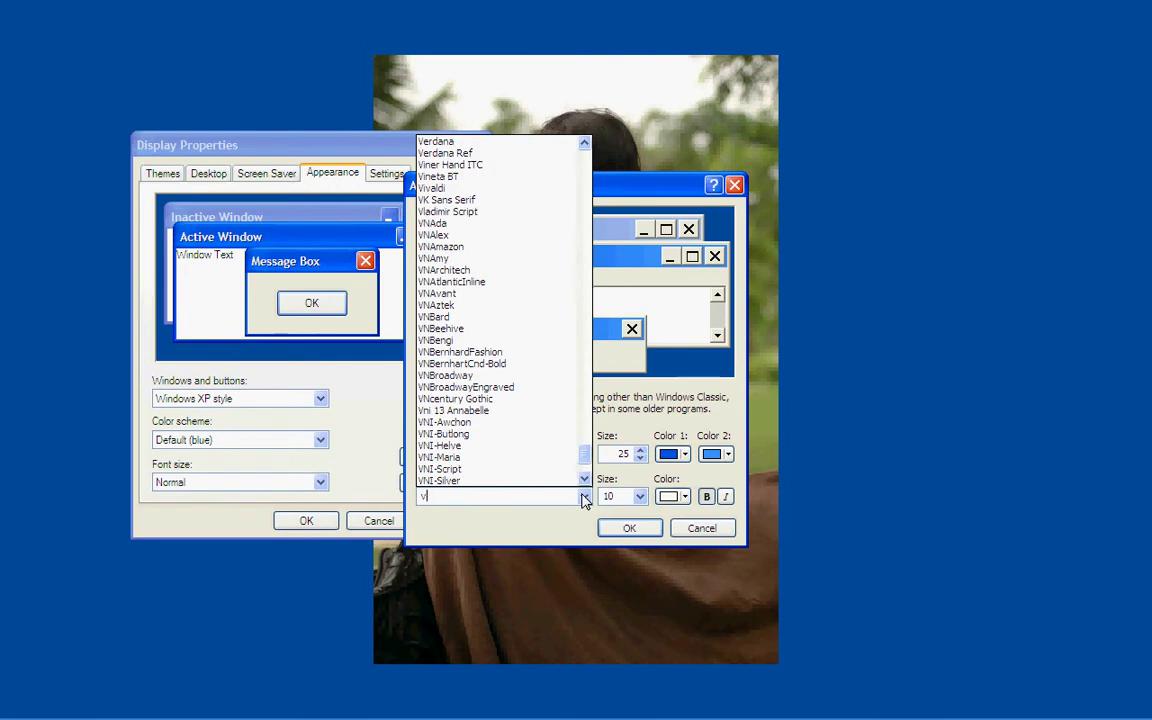
type("k")
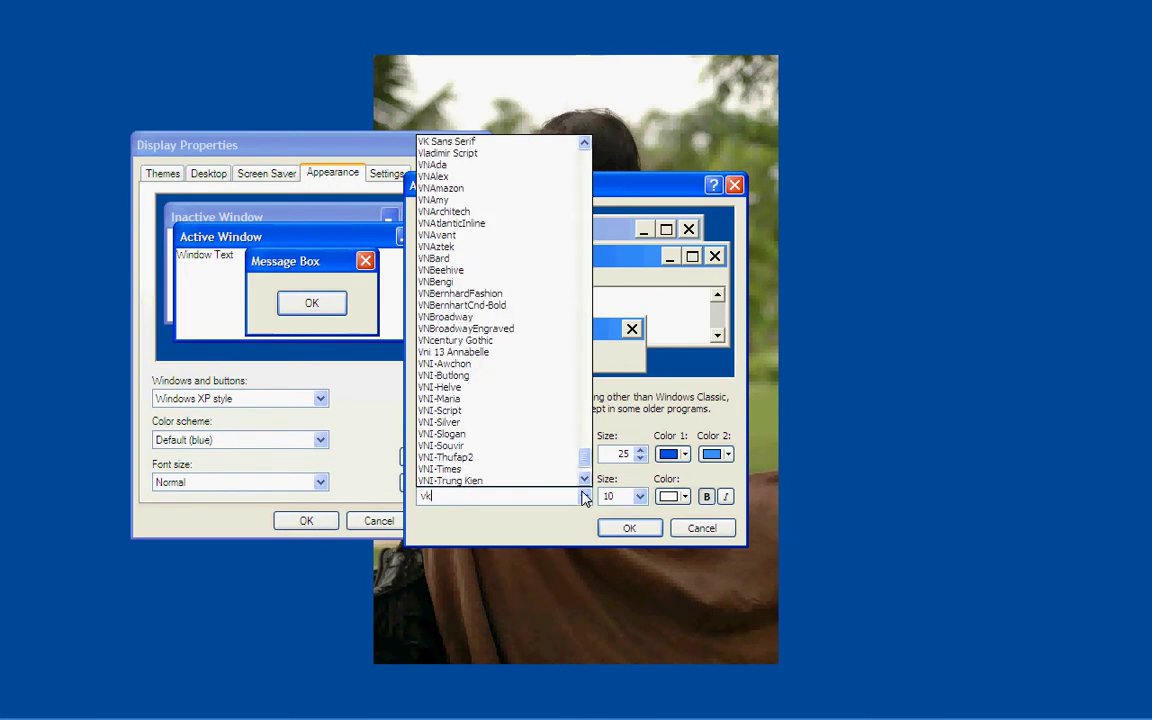
left_click(506, 141)
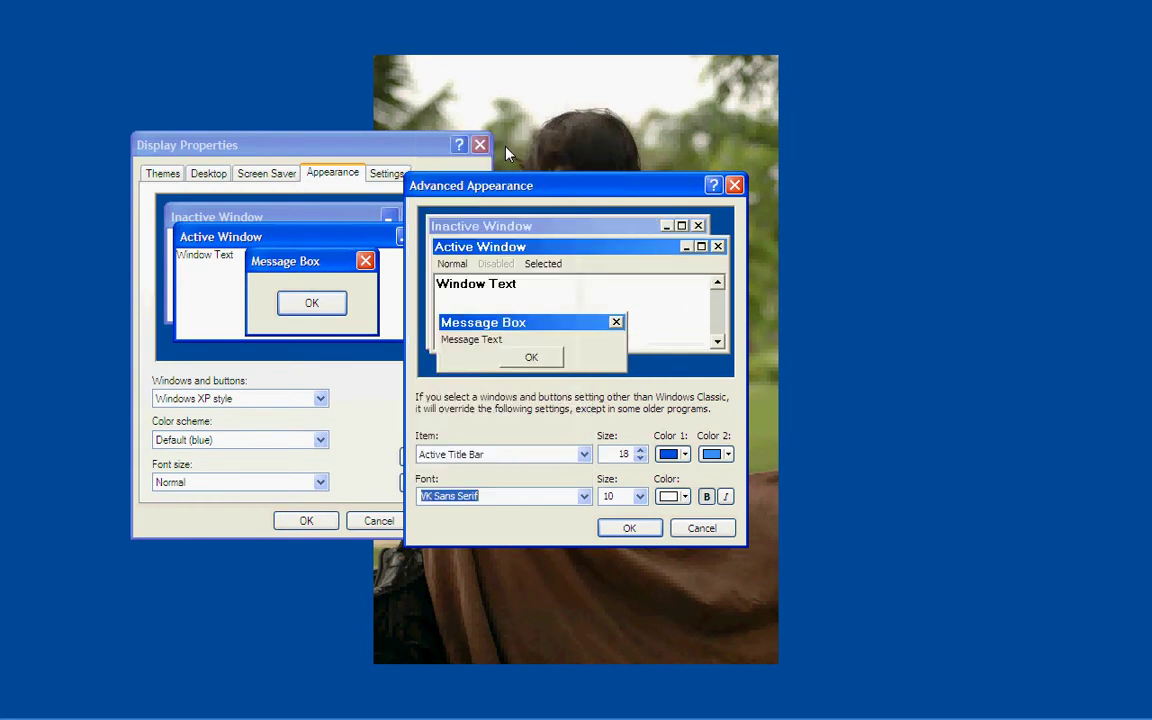
- Check the Active Window Border, Application Background, Caption Buttons and Desktop items for an editable font
left_click(584, 455)
left_click(577, 494)
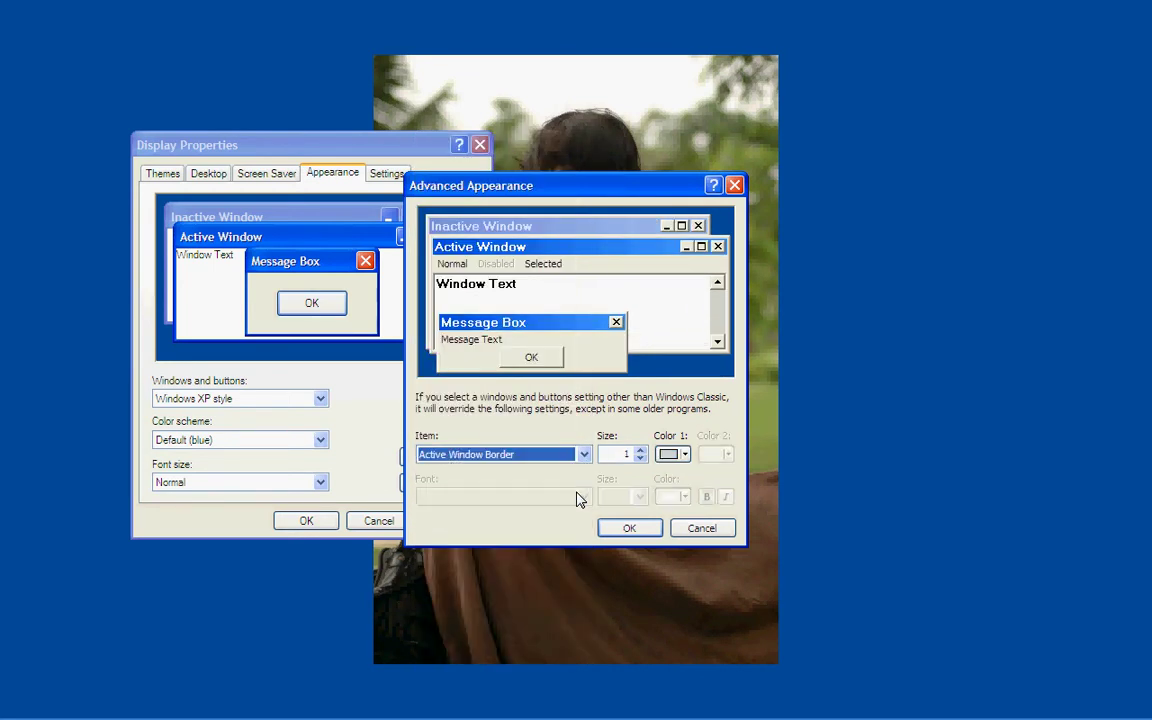
left_click(584, 456)
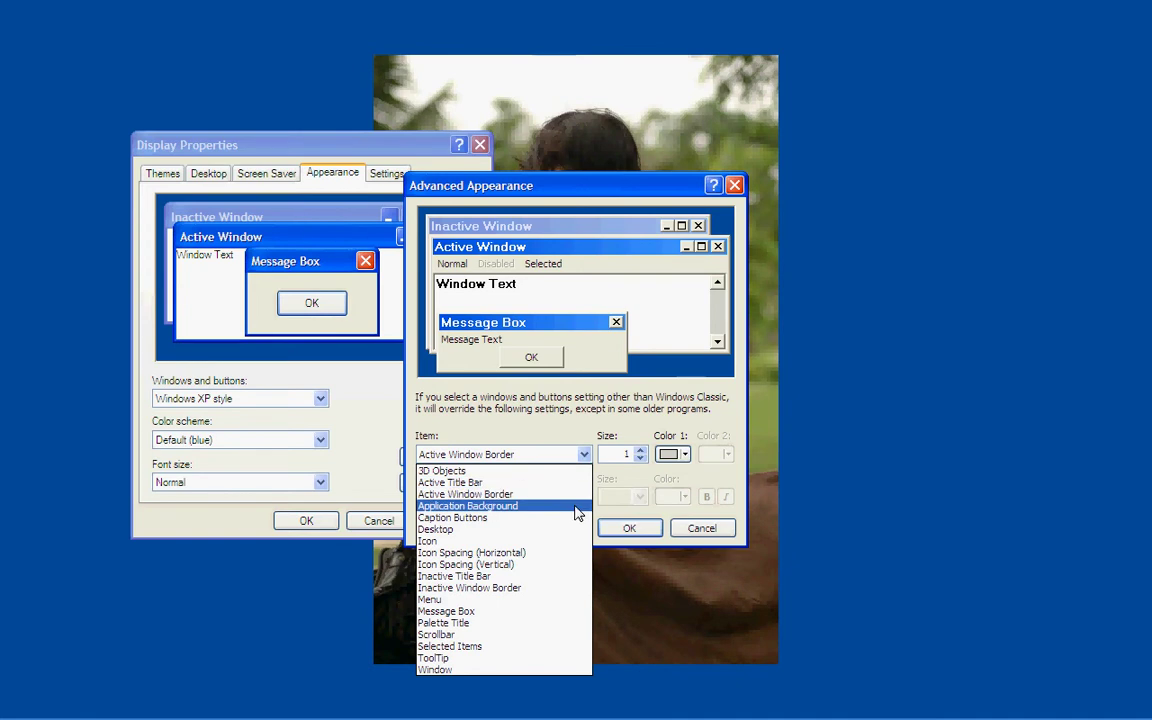
left_click(577, 508)
left_click(584, 456)
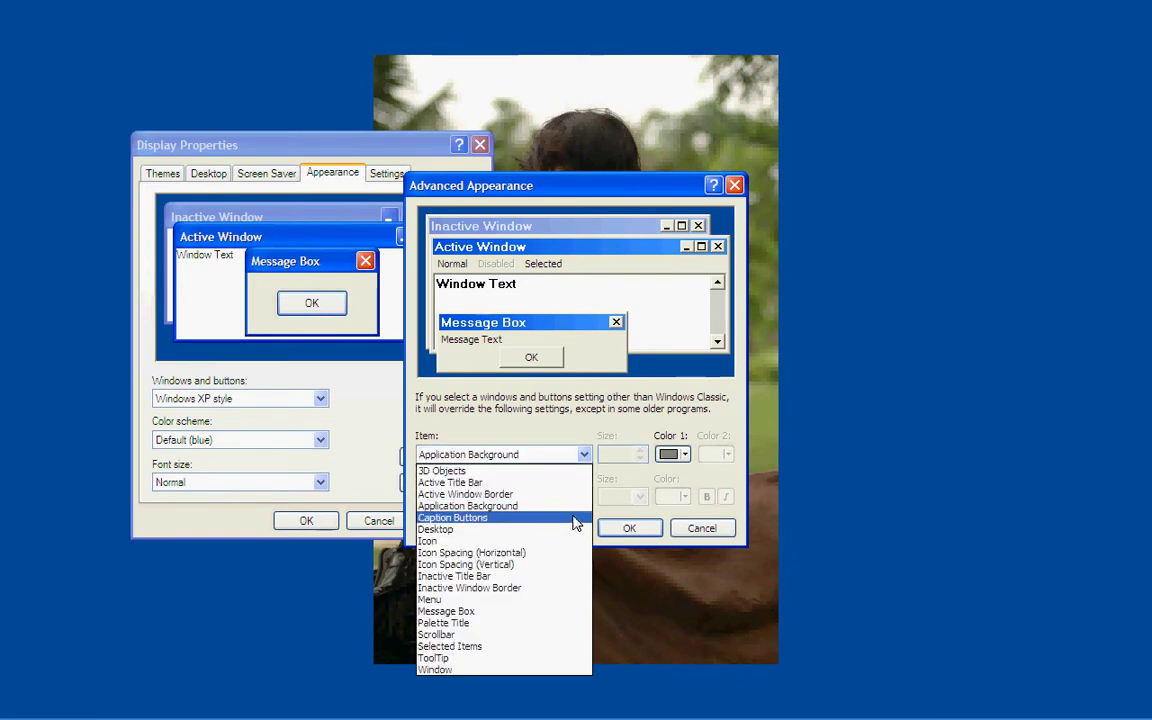
left_click(577, 518)
left_click(584, 455)
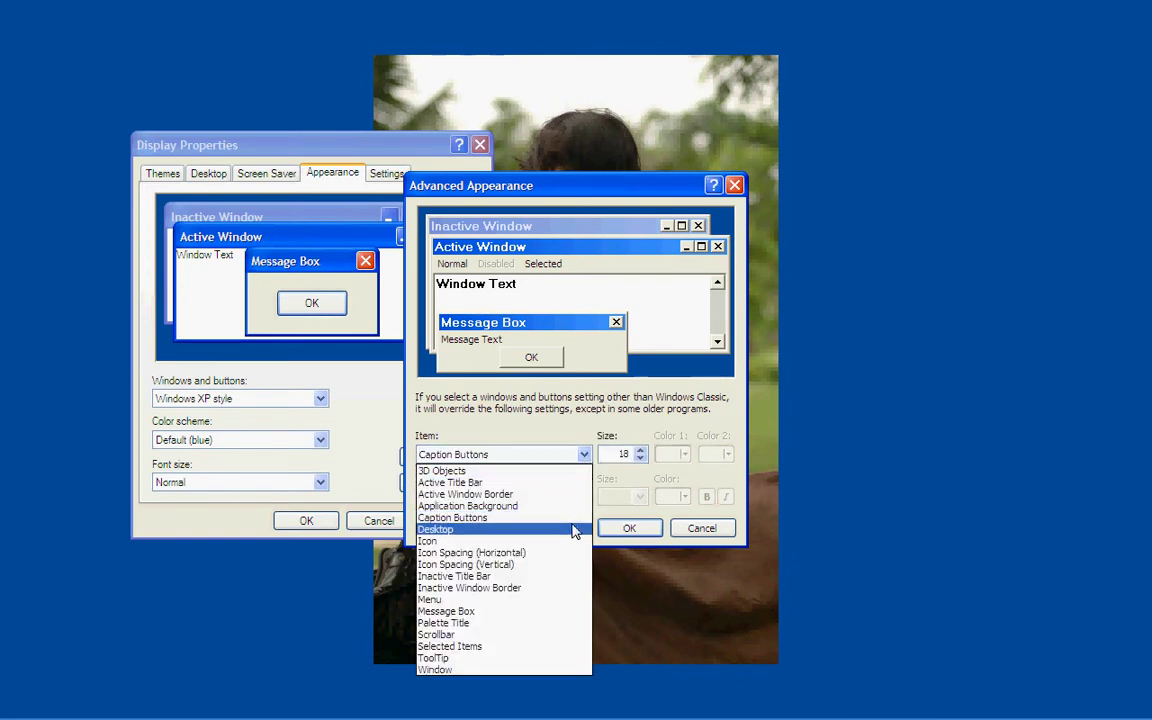
left_click(575, 530)
- Set the font of the Icon item to VK Sans Serif
left_click(584, 455)
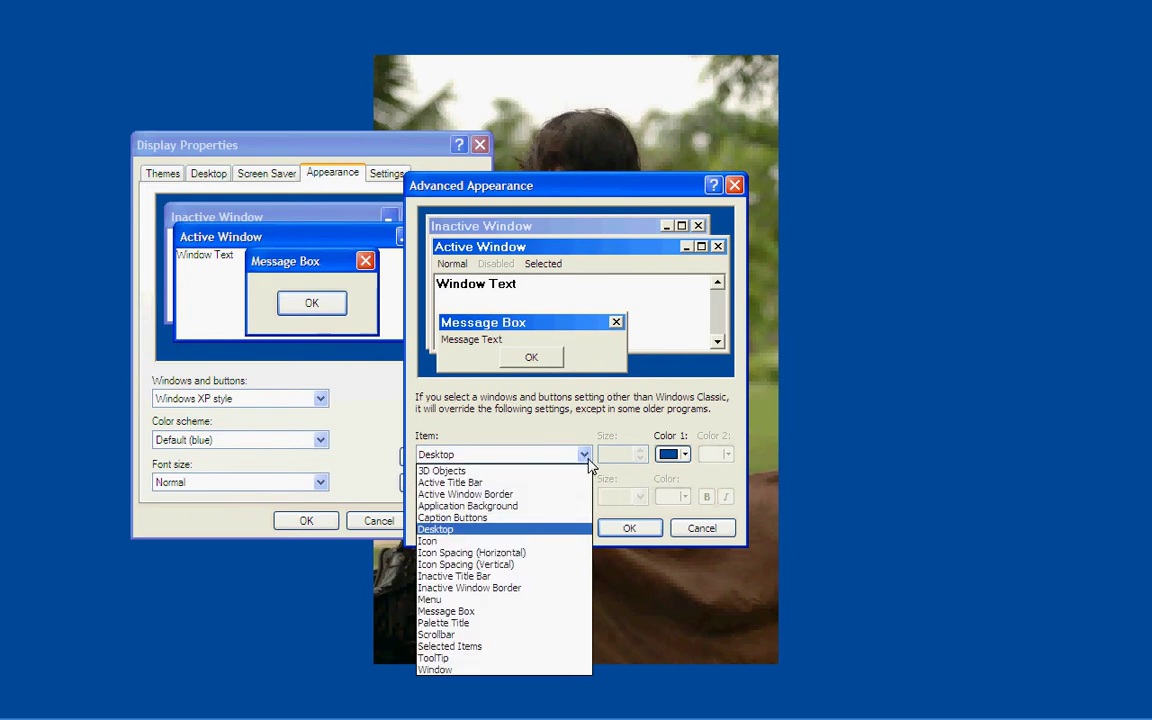
left_click(561, 542)
left_click(584, 497)
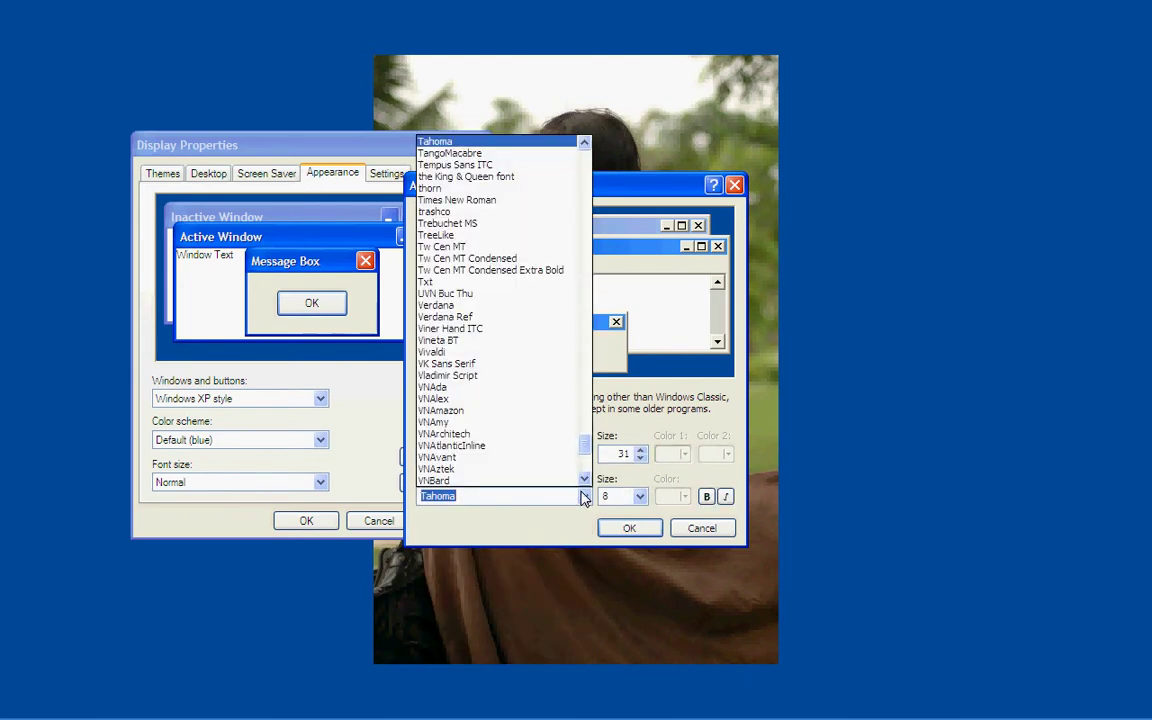
type("vk")
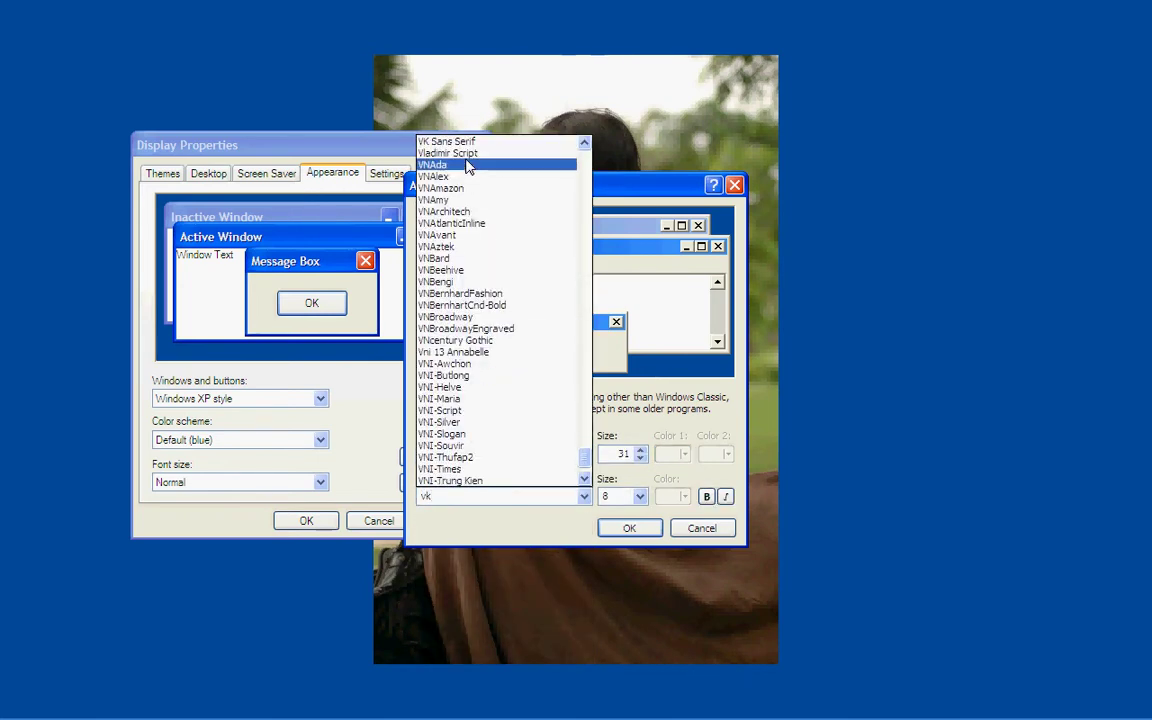
left_click(462, 143)
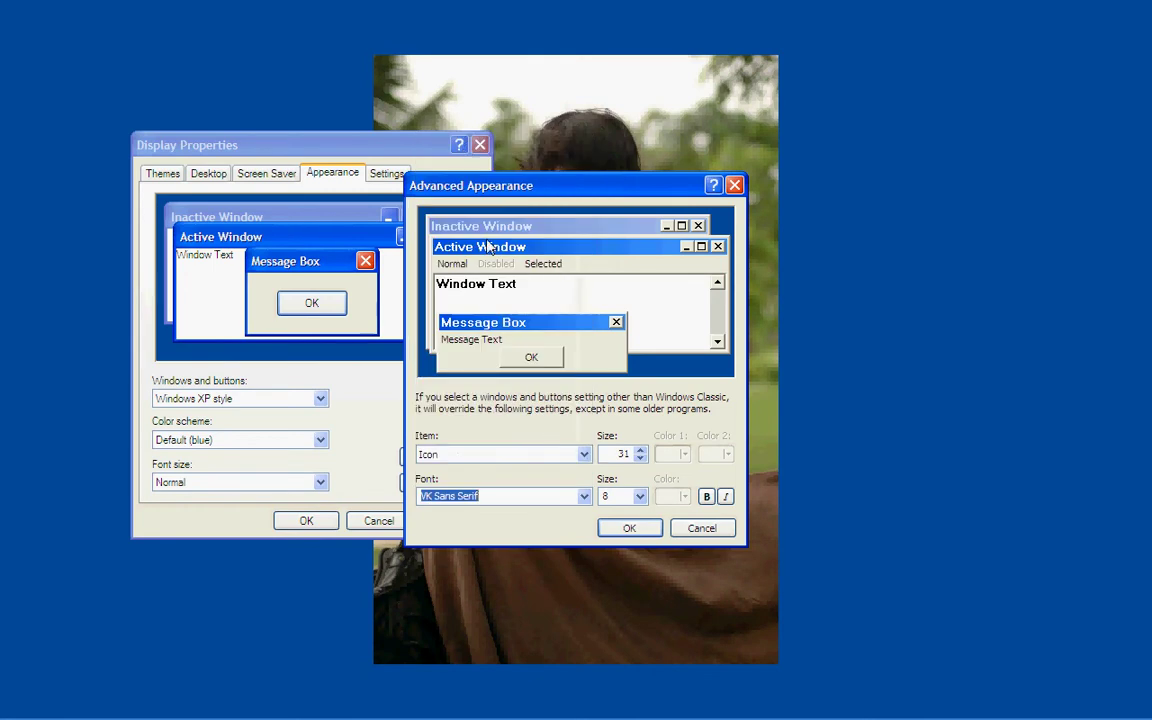
- Check the Icon Spacing (Horizontal), Icon Spacing (Vertical), Inactive Title Bar and Inactive Window Border items for an editable font
left_click(586, 455)
left_click(566, 553)
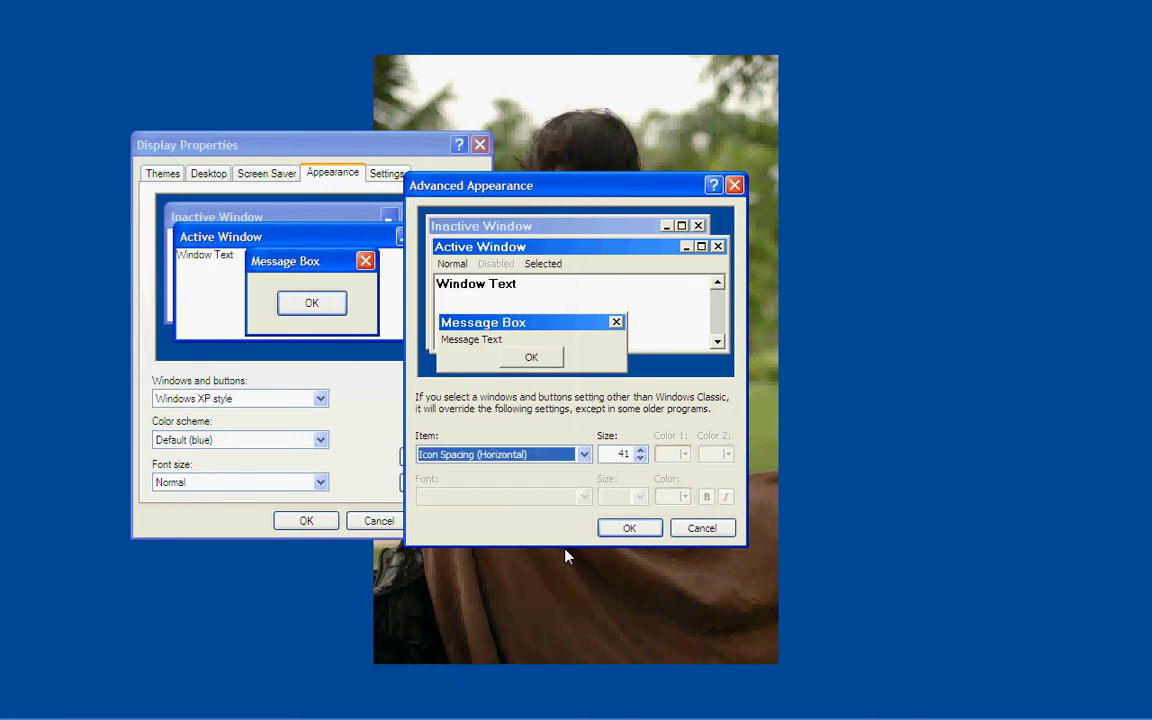
left_click(584, 454)
left_click(558, 566)
left_click(584, 454)
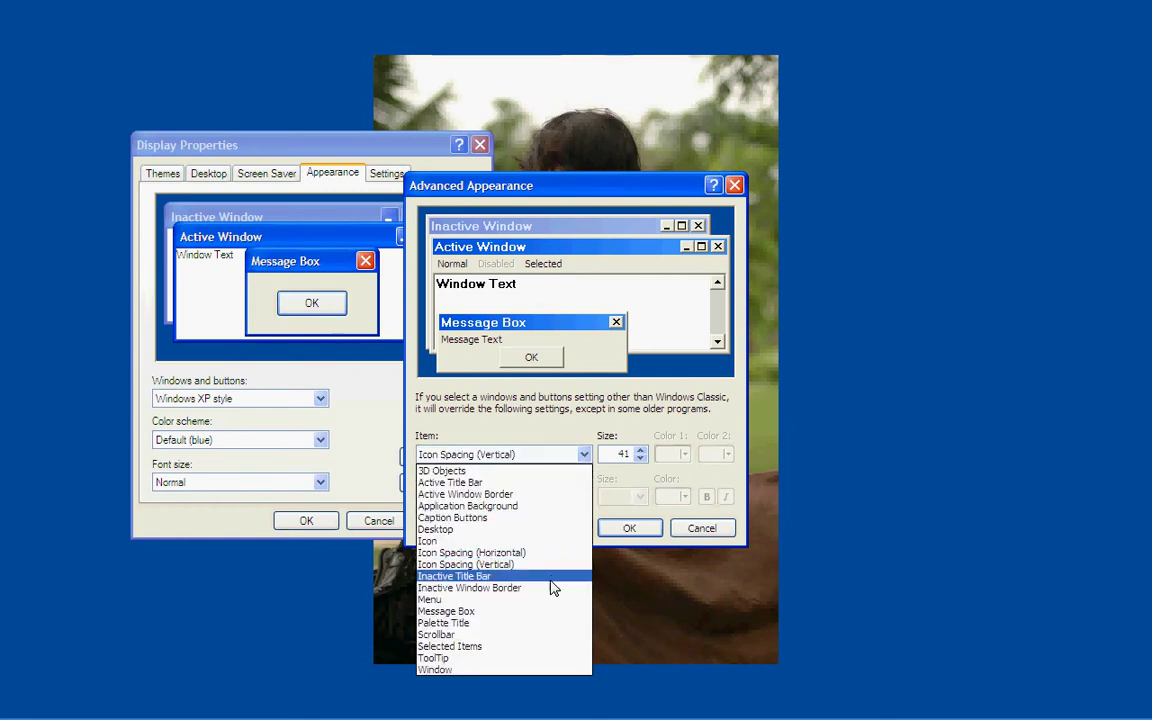
left_click(555, 584)
left_click(536, 499)
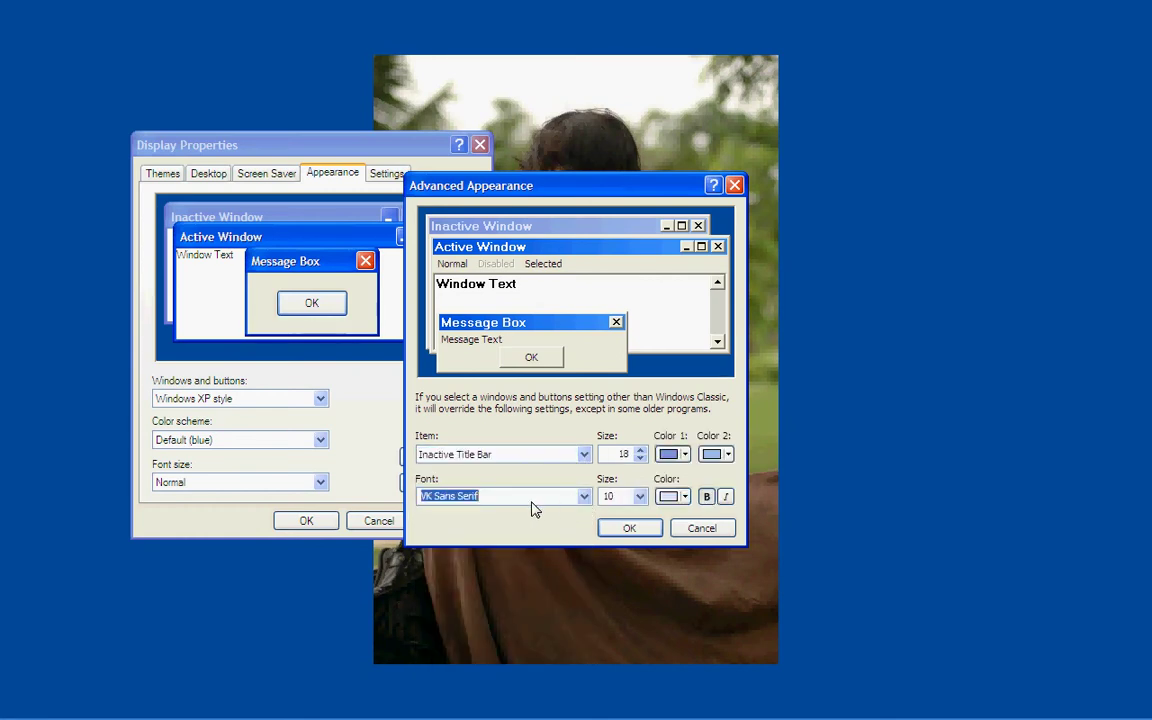
left_click(584, 454)
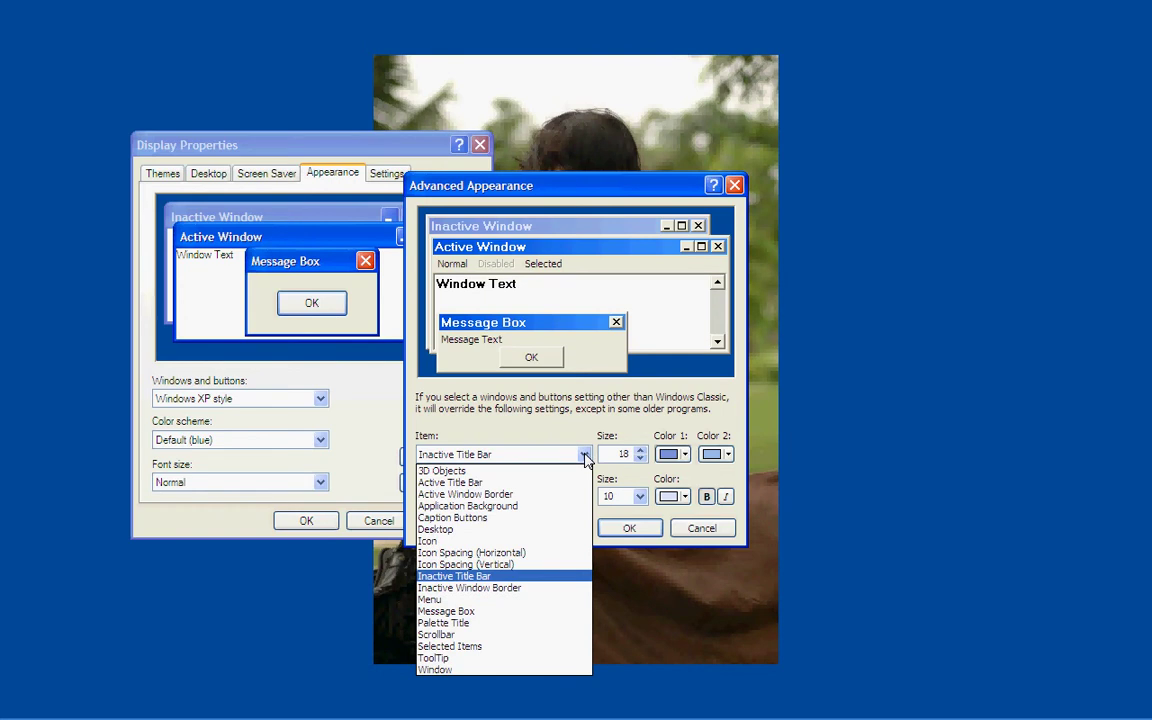
left_click(540, 589)
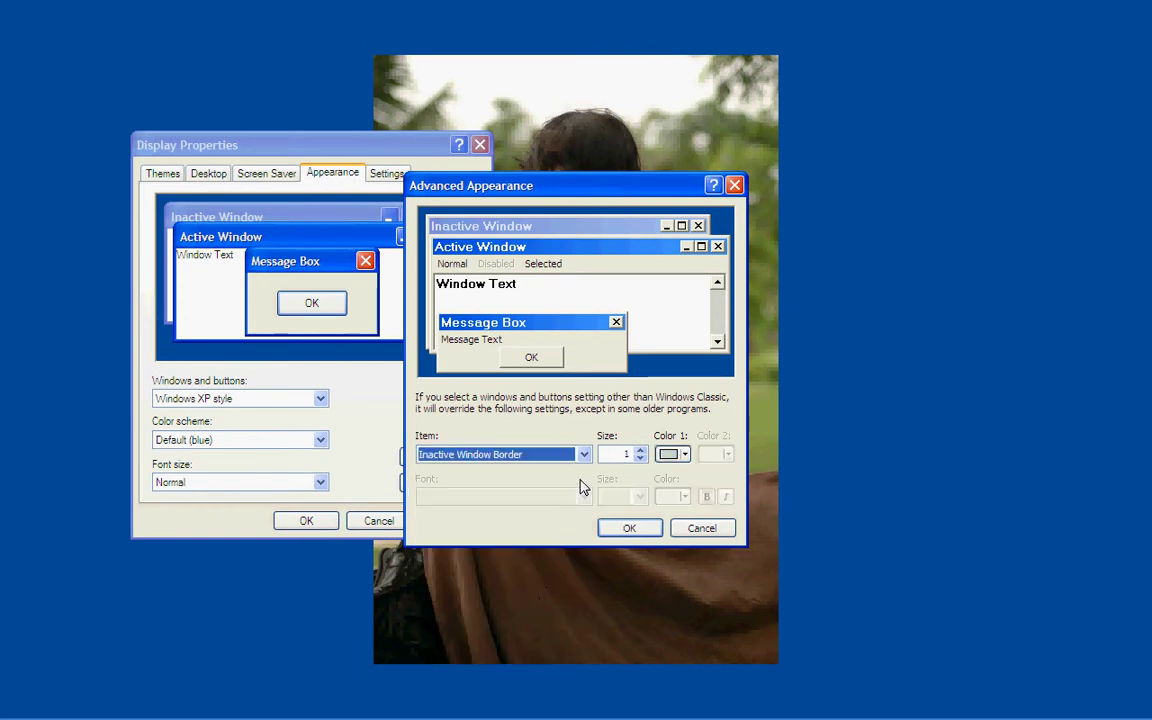
- Set the font of the Menu item to VK Sans Serif
left_click(584, 454)
left_click(537, 602)
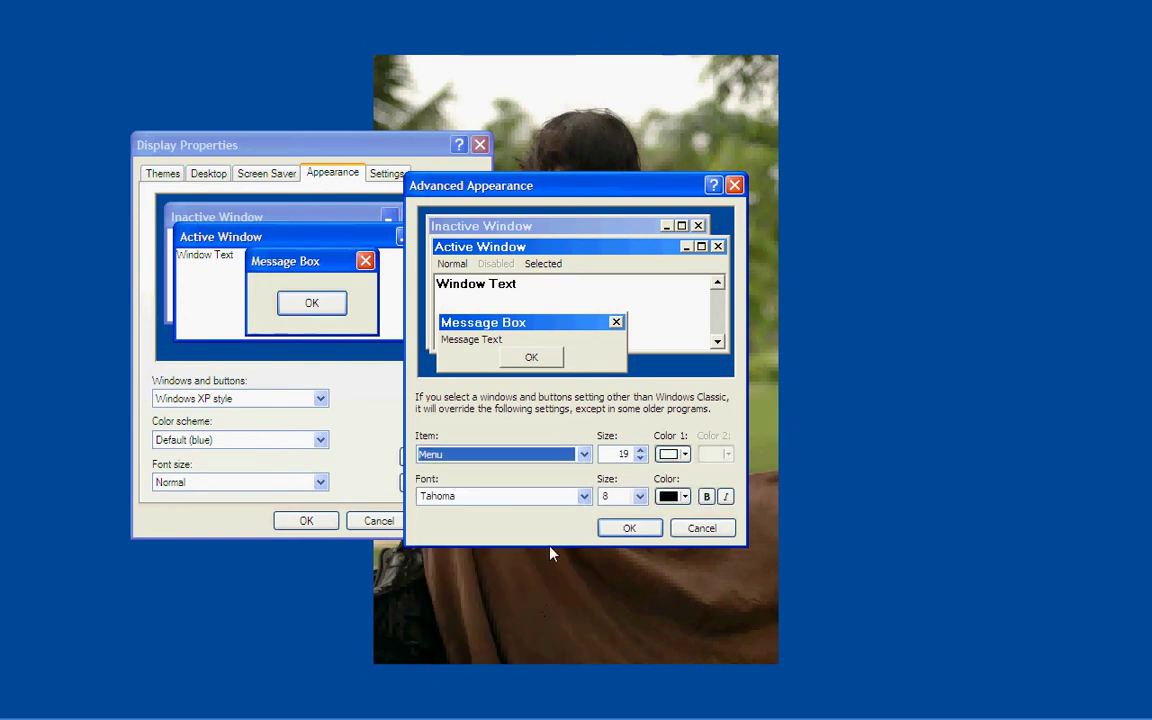
left_click(584, 496)
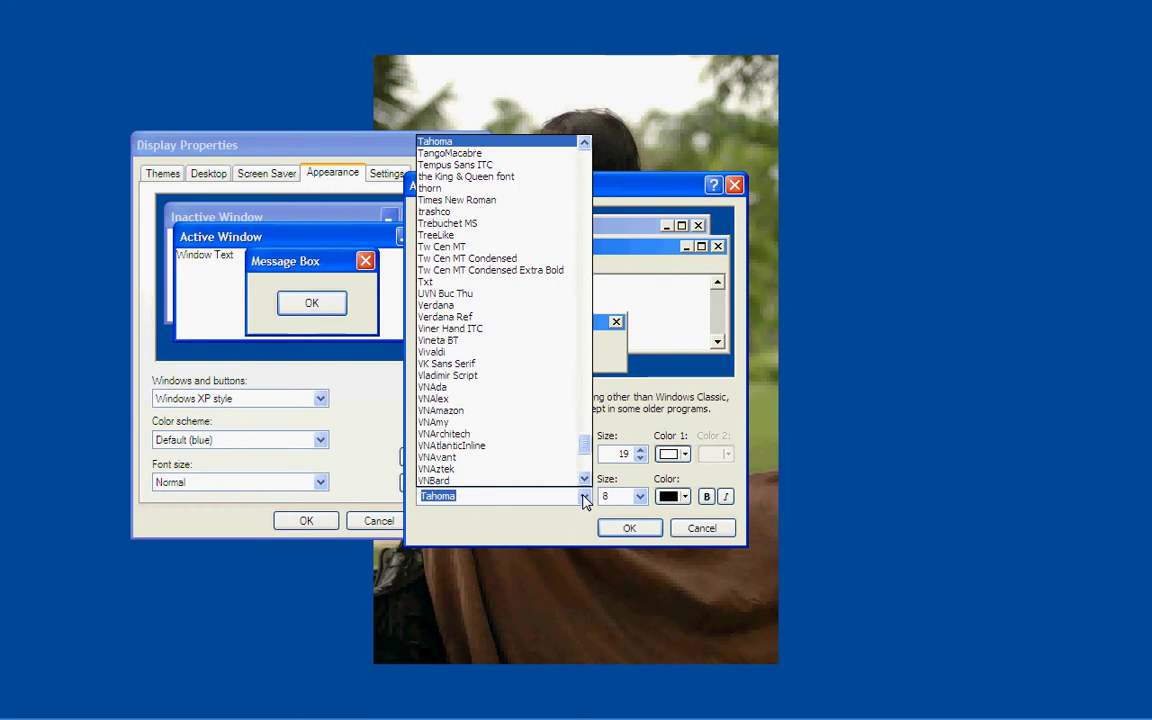
type("vk")
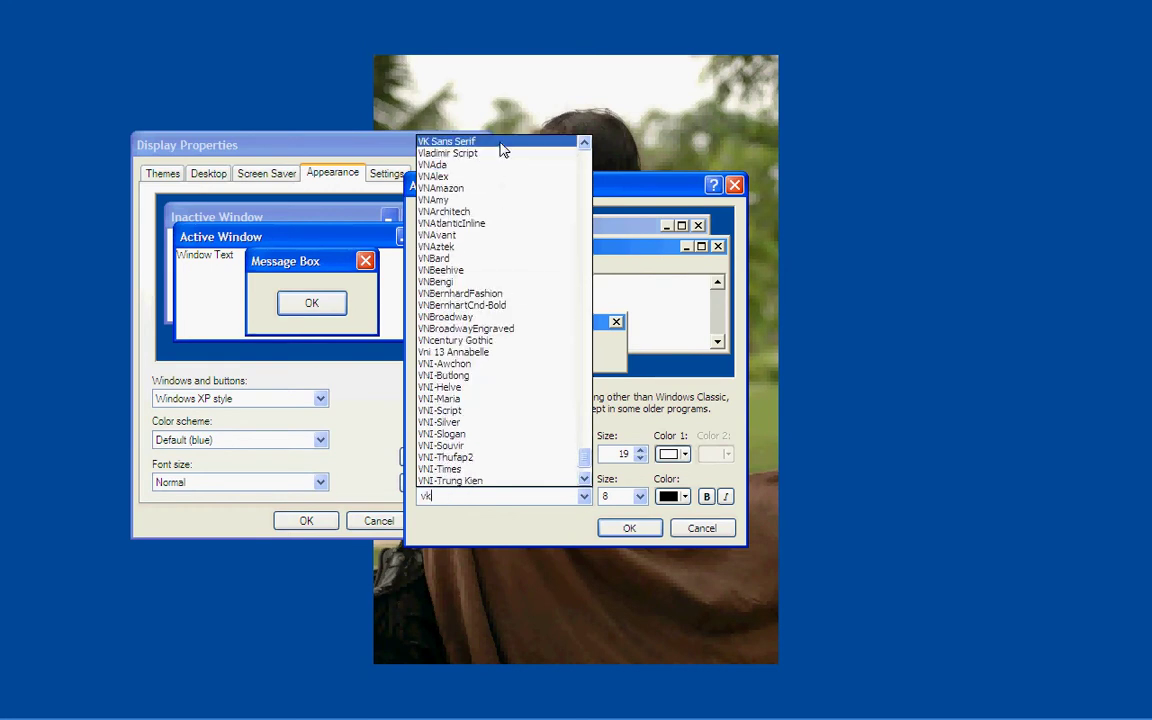
left_click(501, 144)
- Set the font of the Message Box item to VK Sans Serif
left_click(584, 454)
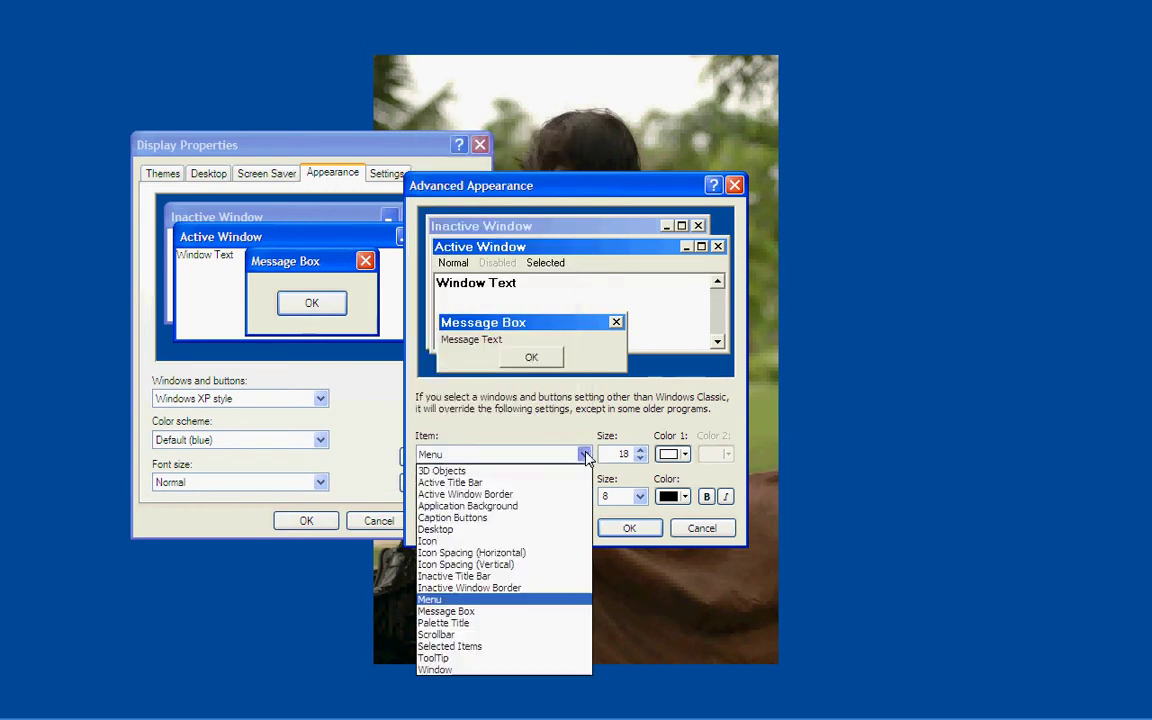
left_click(548, 611)
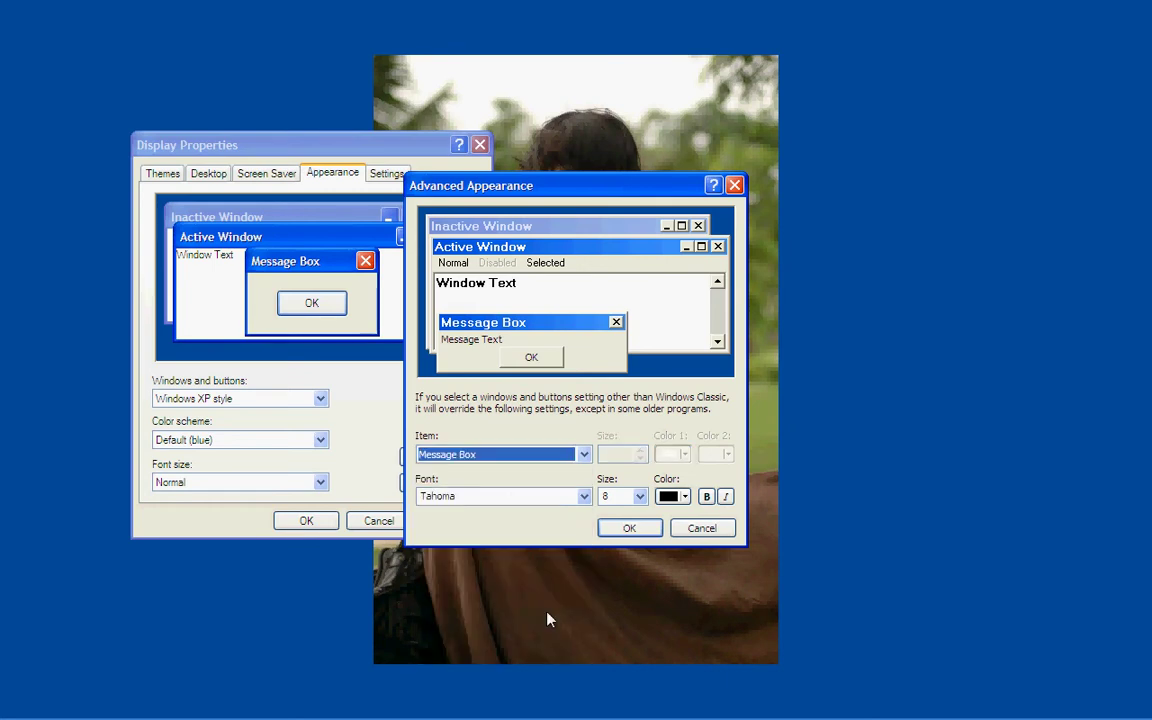
left_click(584, 496)
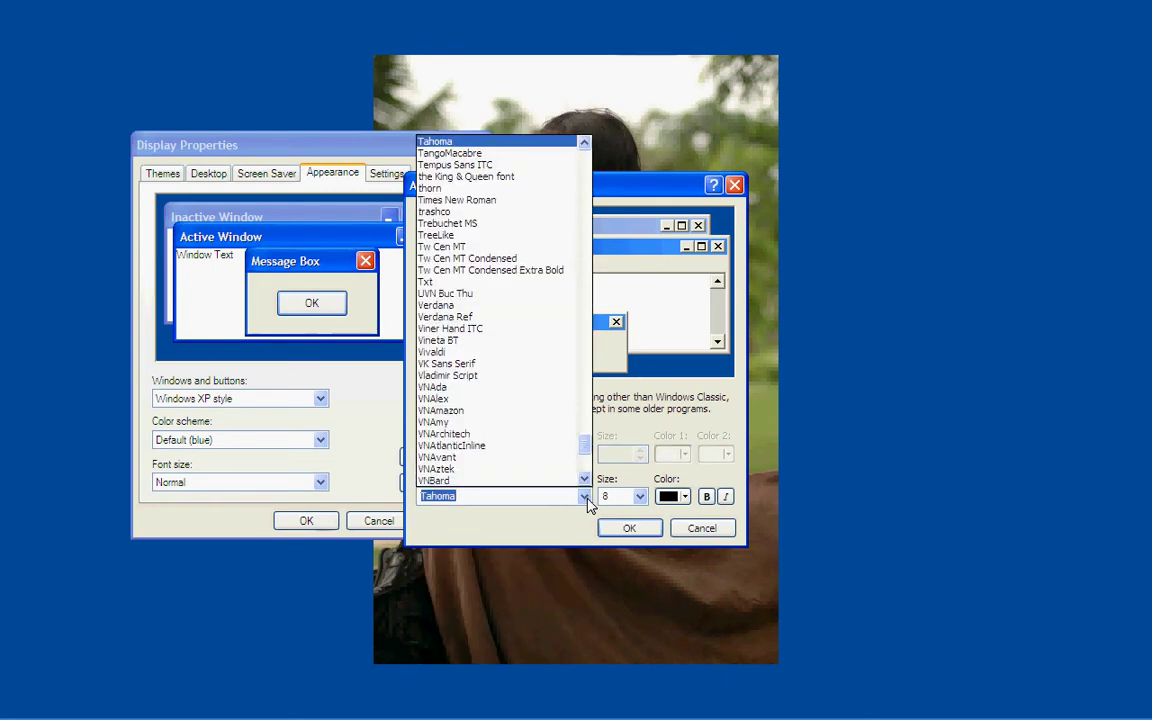
type("vk")
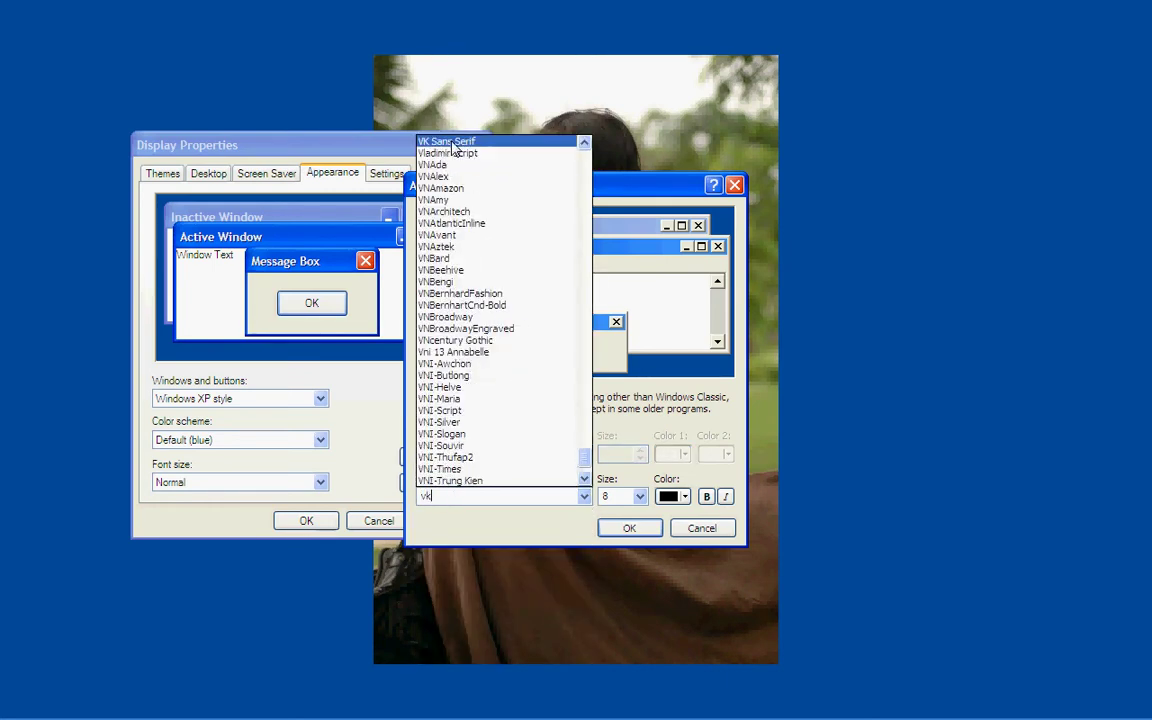
left_click(445, 142)
- Set the font of the Palette Title item to VK Sans Serif
left_click(585, 456)
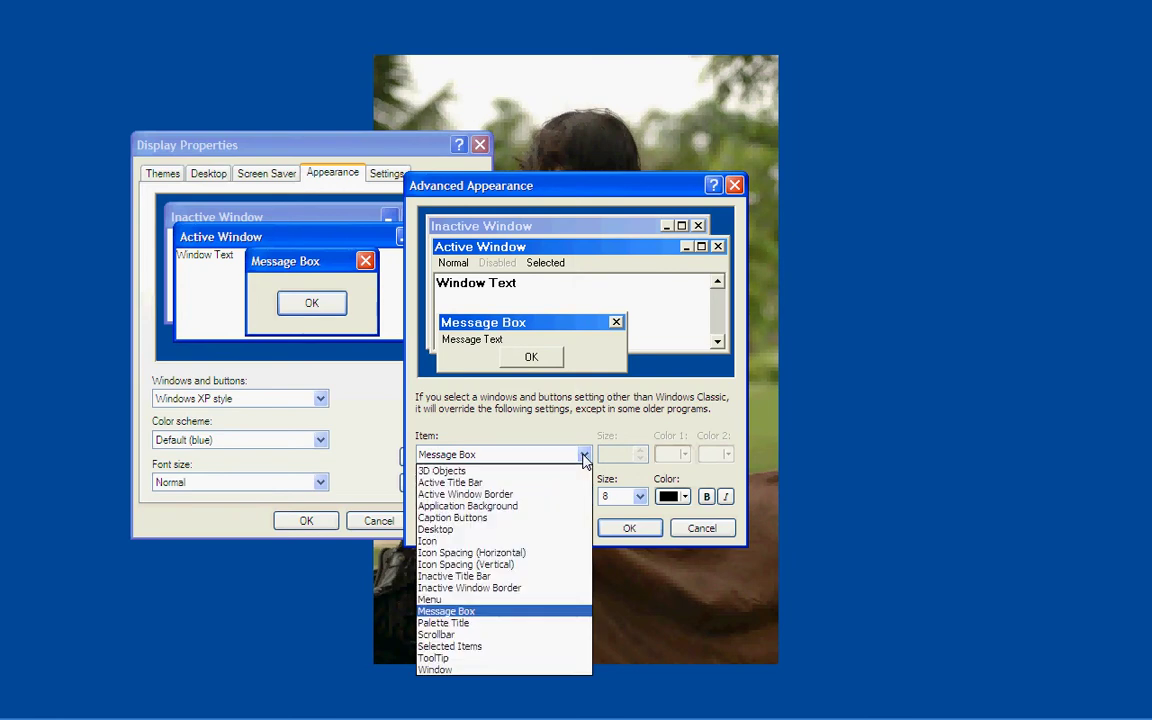
left_click(537, 624)
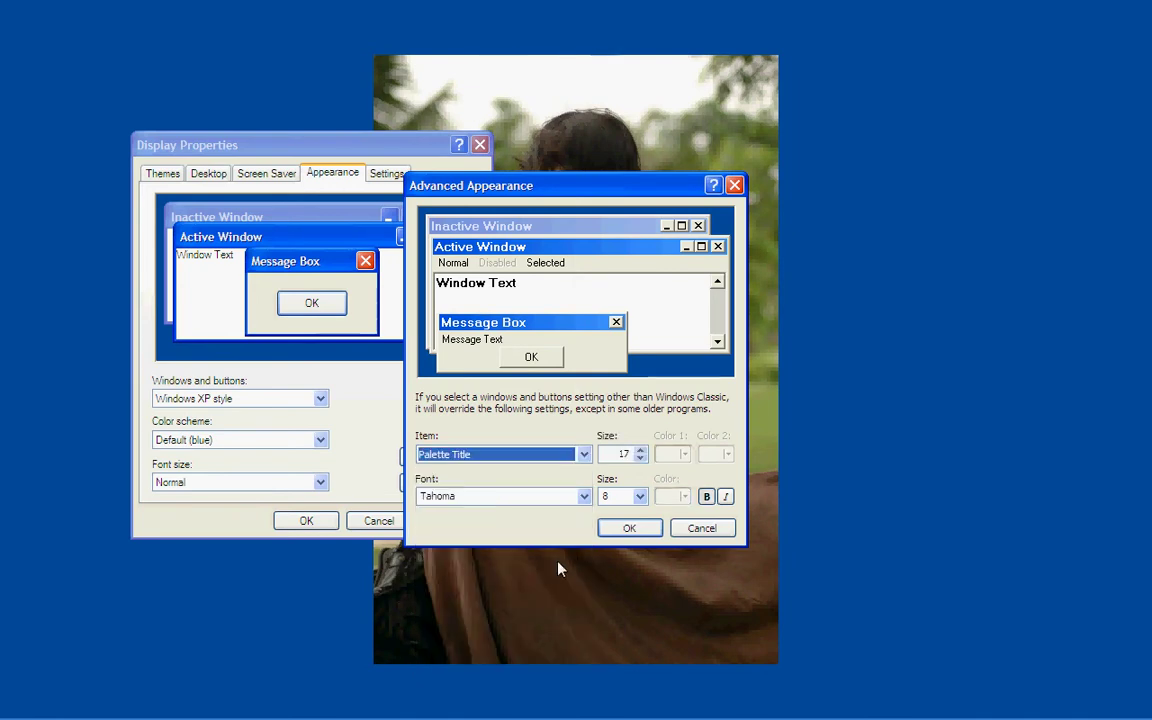
left_click(585, 497)
type("vk")
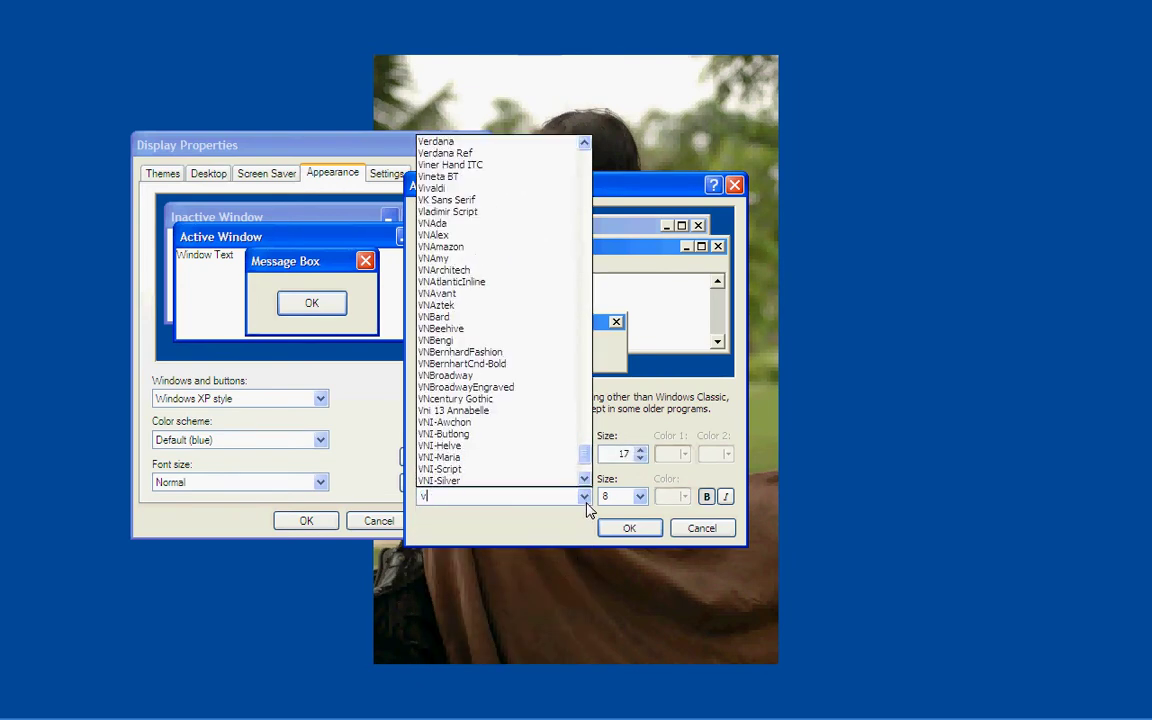
left_click(510, 148)
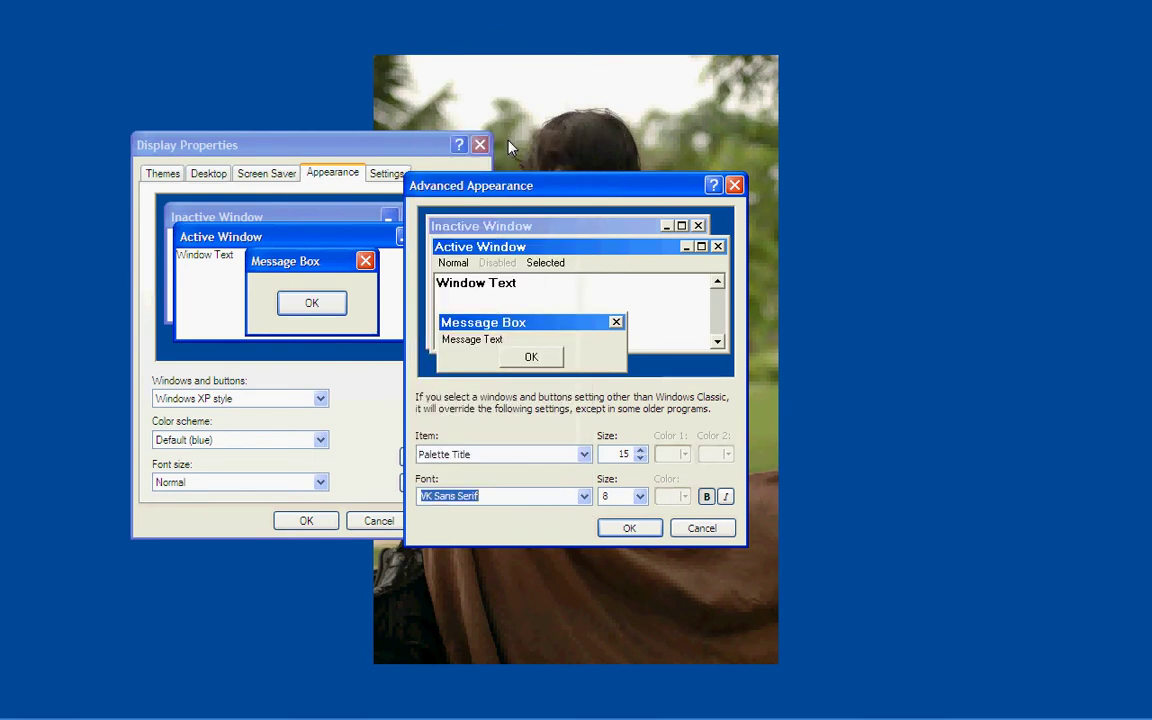
- Check the font settings of the Scrollbar and Selected Items entries
left_click(584, 456)
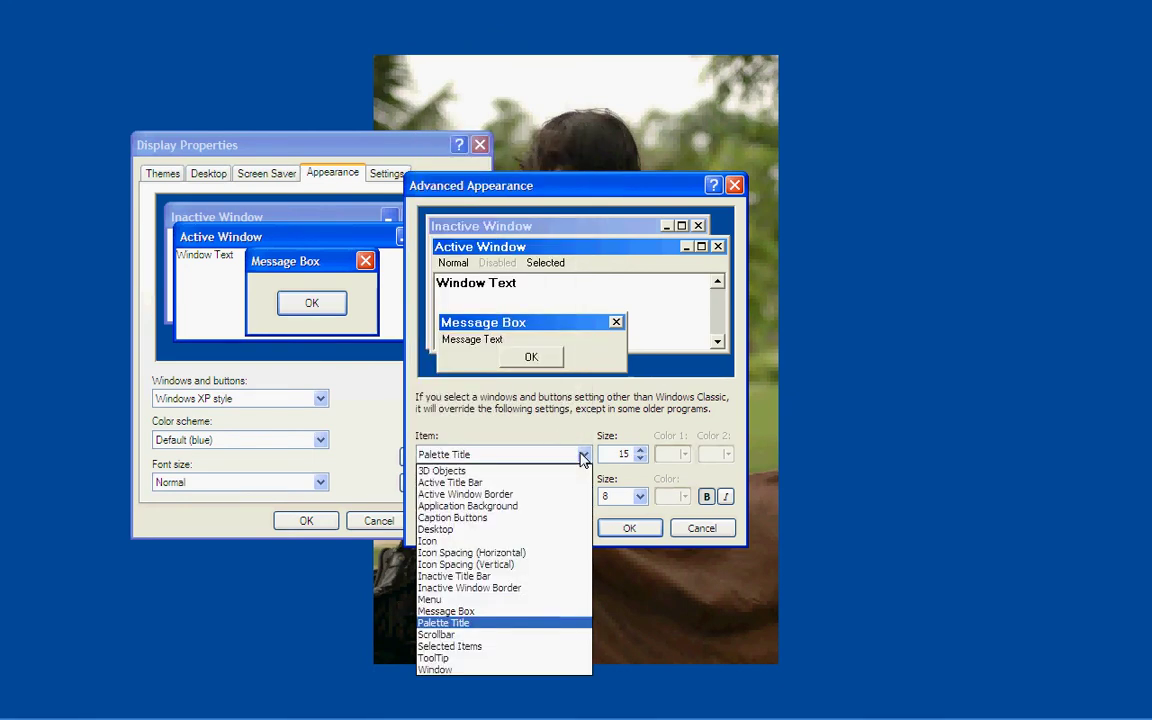
left_click(513, 636)
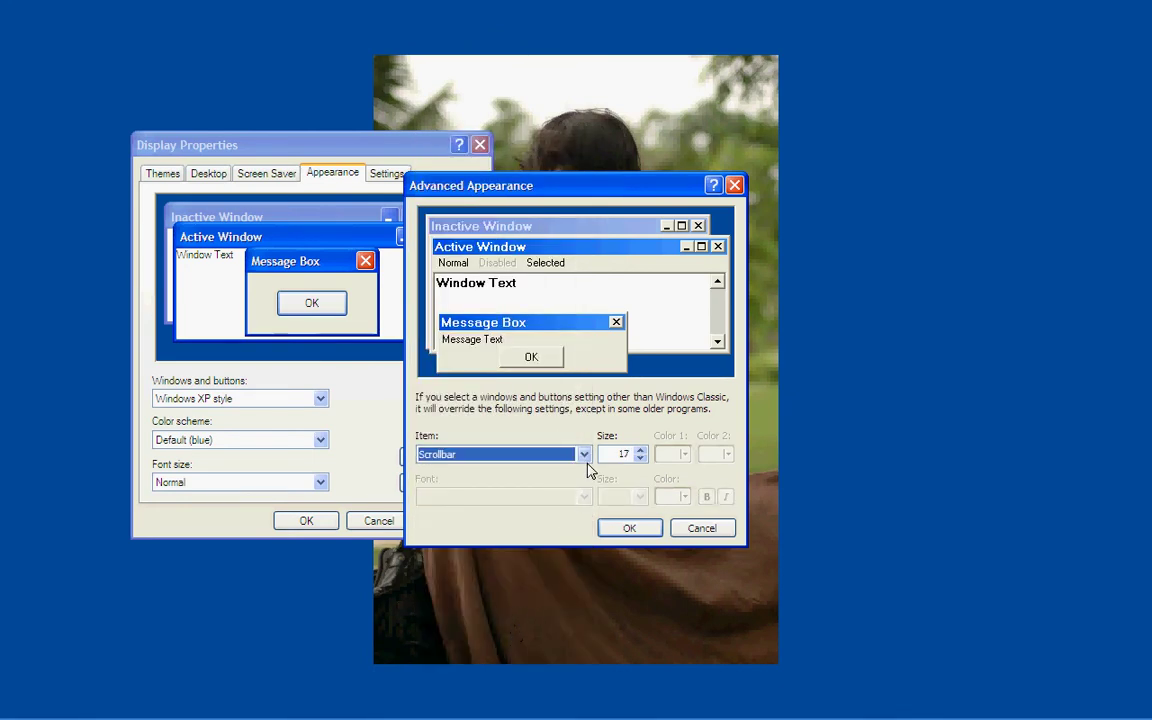
left_click(584, 455)
left_click(540, 635)
left_click(578, 460)
left_click(520, 647)
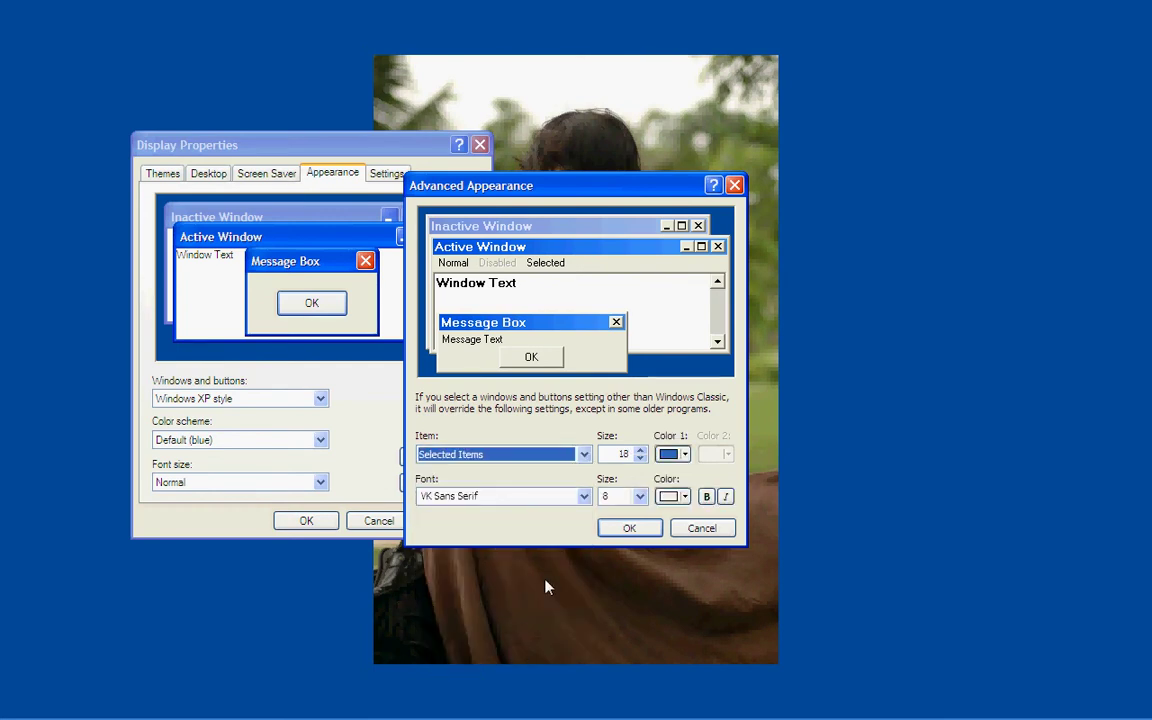
left_click(553, 500)
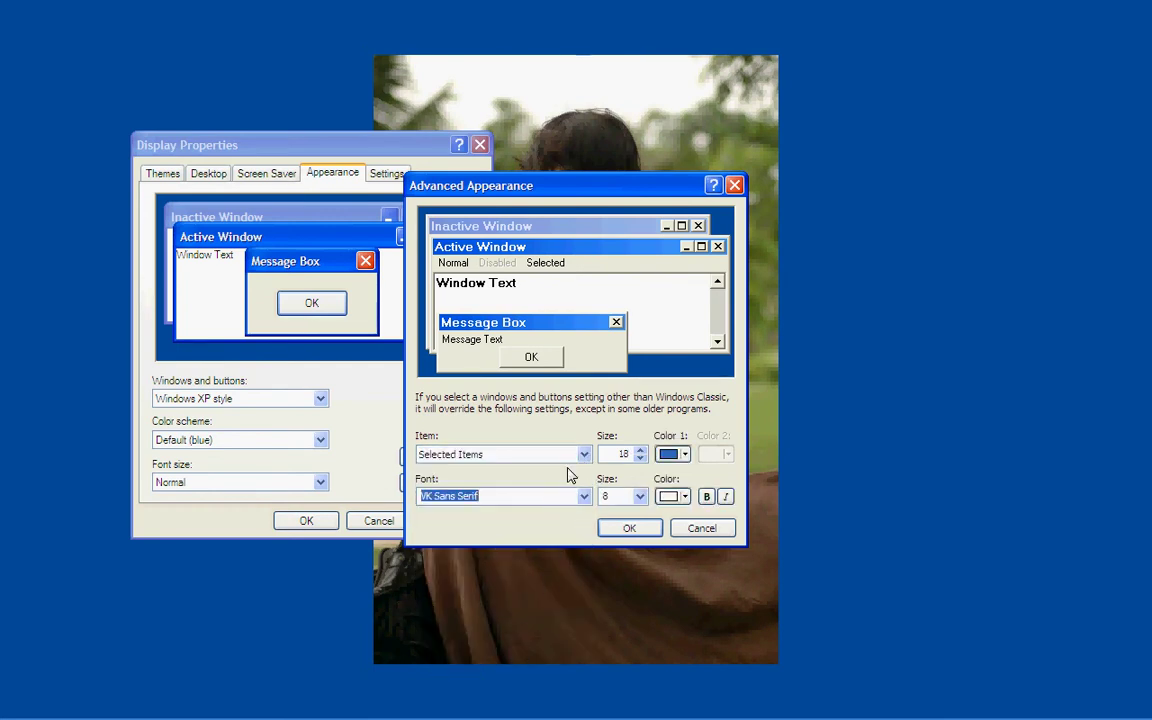
- Set the font of the ToolTip item to VK Sans Serif
left_click(583, 454)
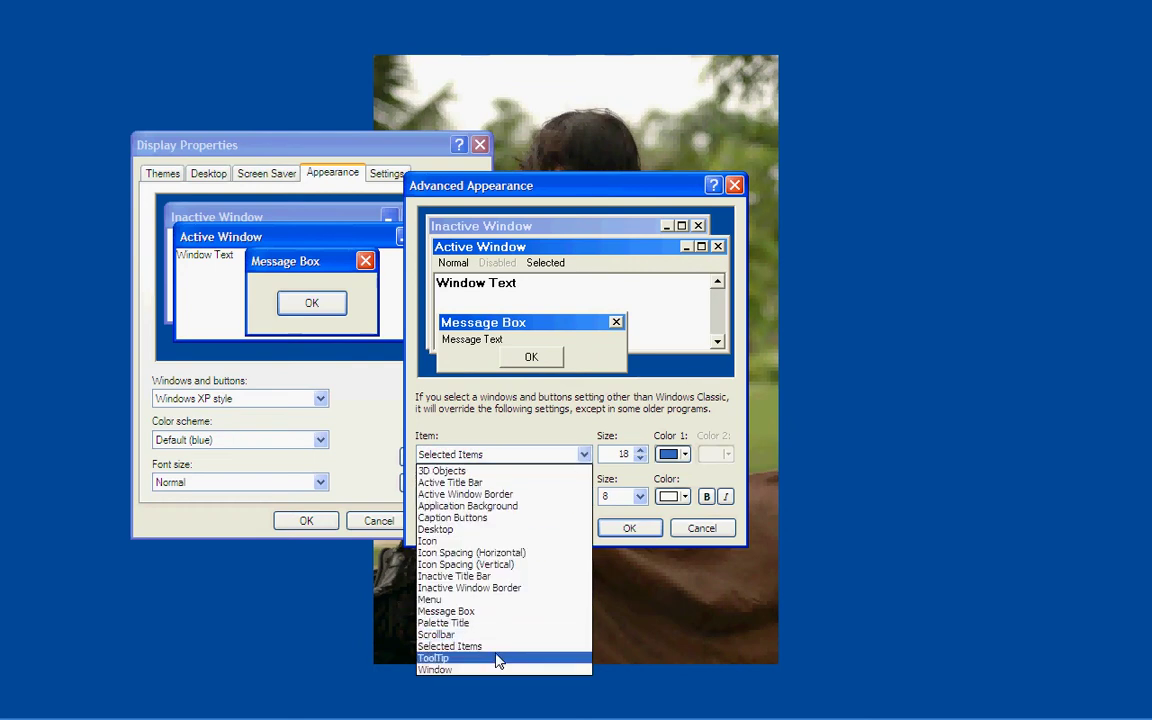
left_click(499, 658)
left_click(584, 497)
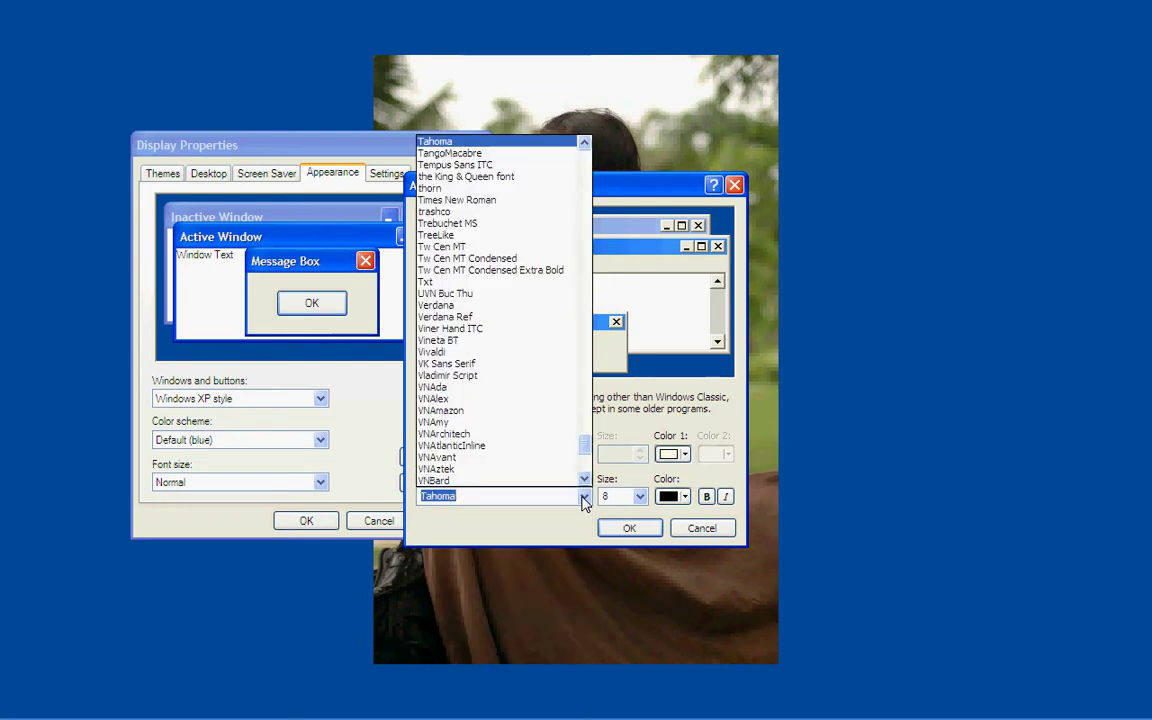
type("vk")
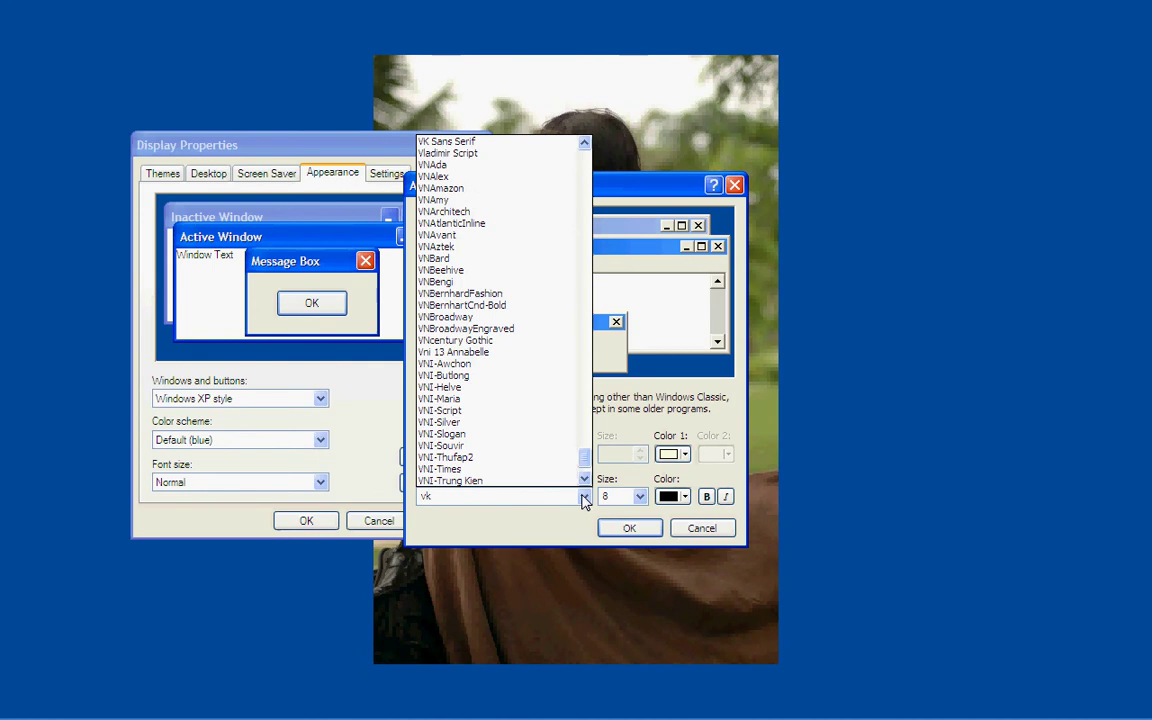
left_click(514, 143)
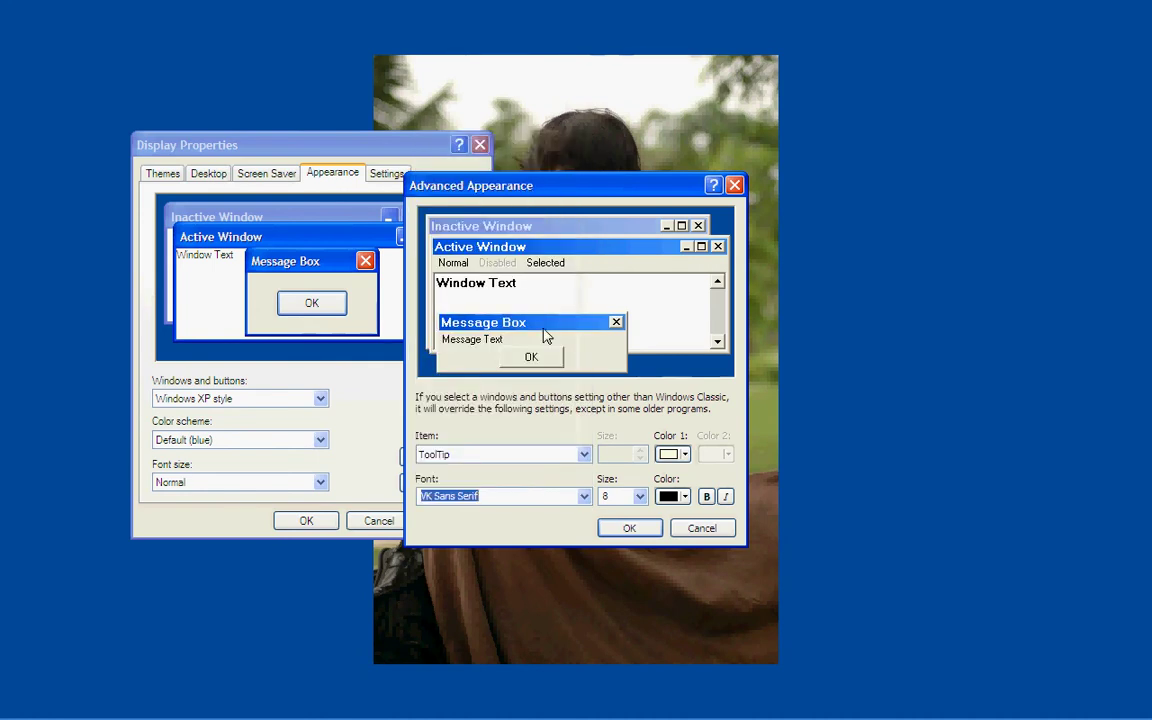
- Check the Window item for an editable font, and apply the appearance changes, closing both the advanced settings and Display Properties
left_click(584, 454)
left_click(524, 671)
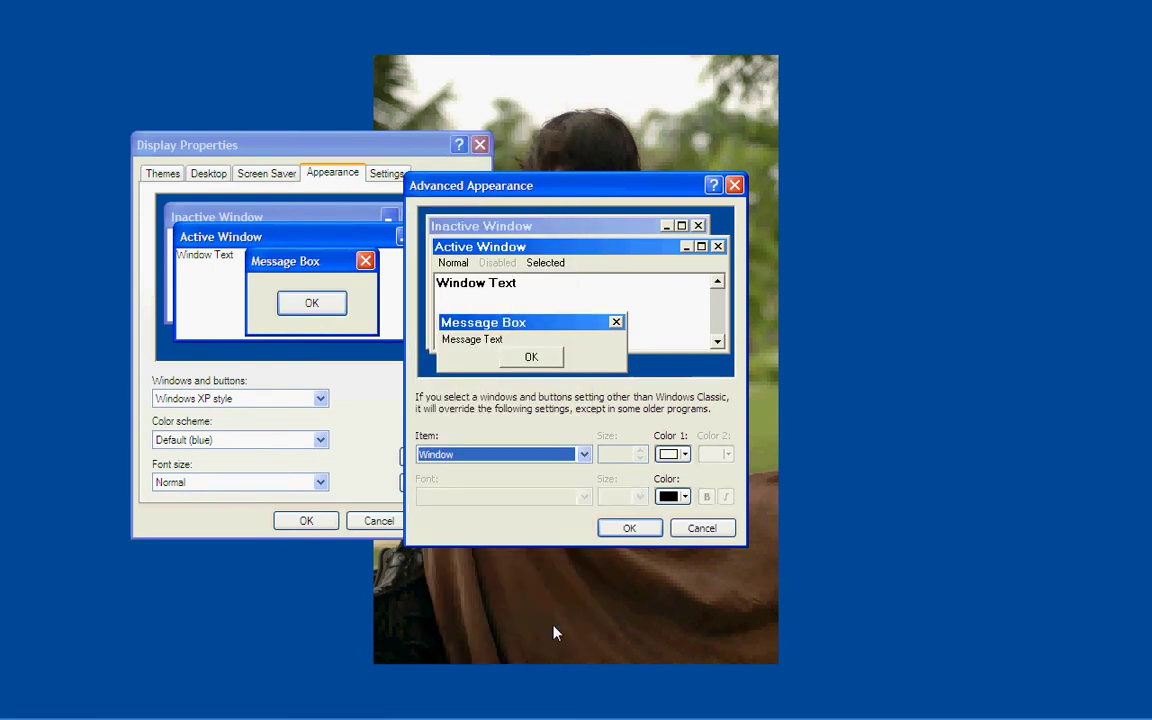
left_click(629, 530)
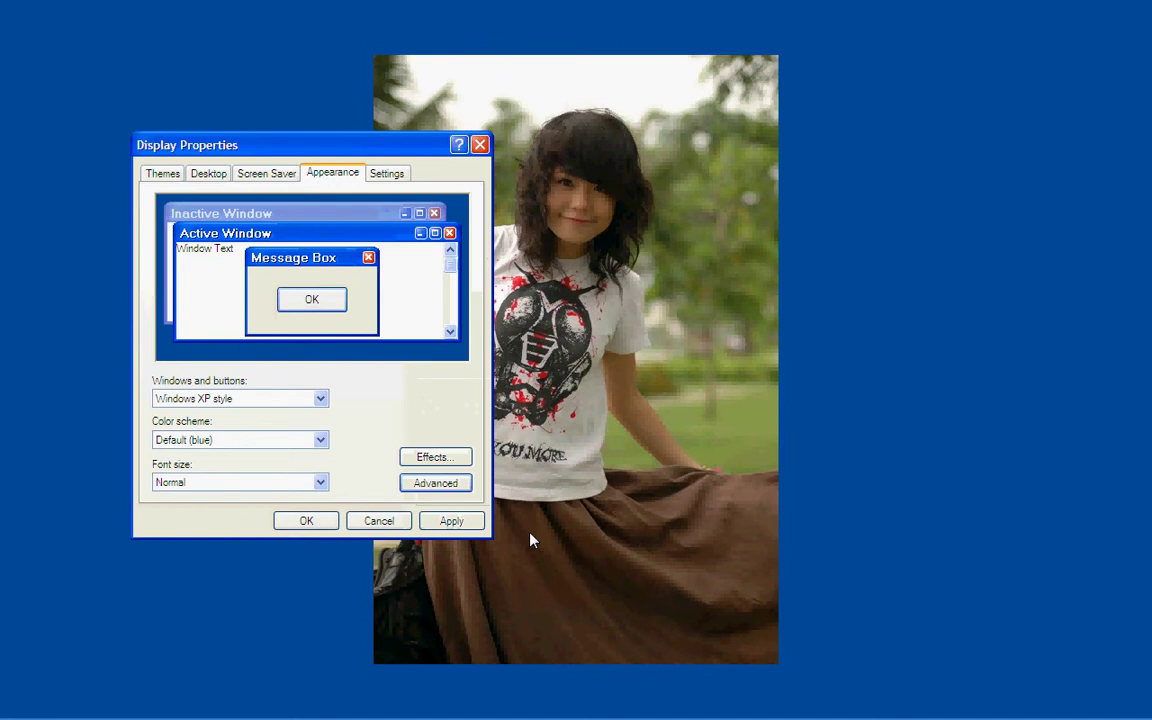
left_click(452, 522)
left_click(303, 524)
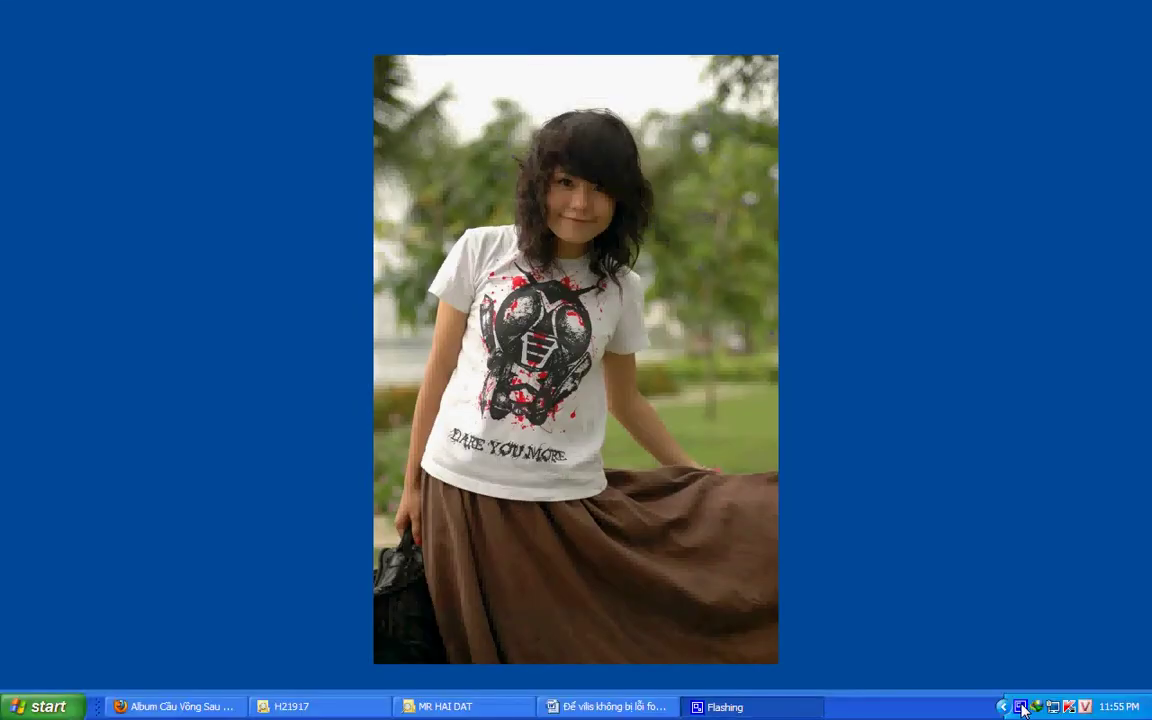
left_click(1022, 708)
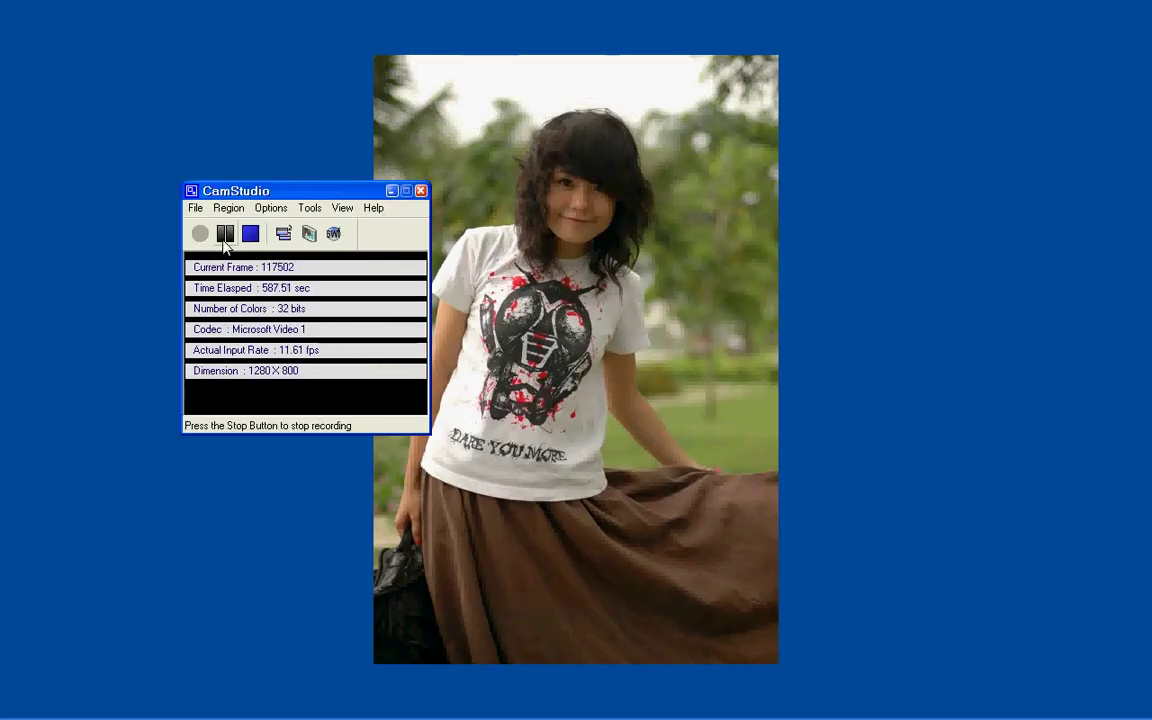
left_click(391, 190)
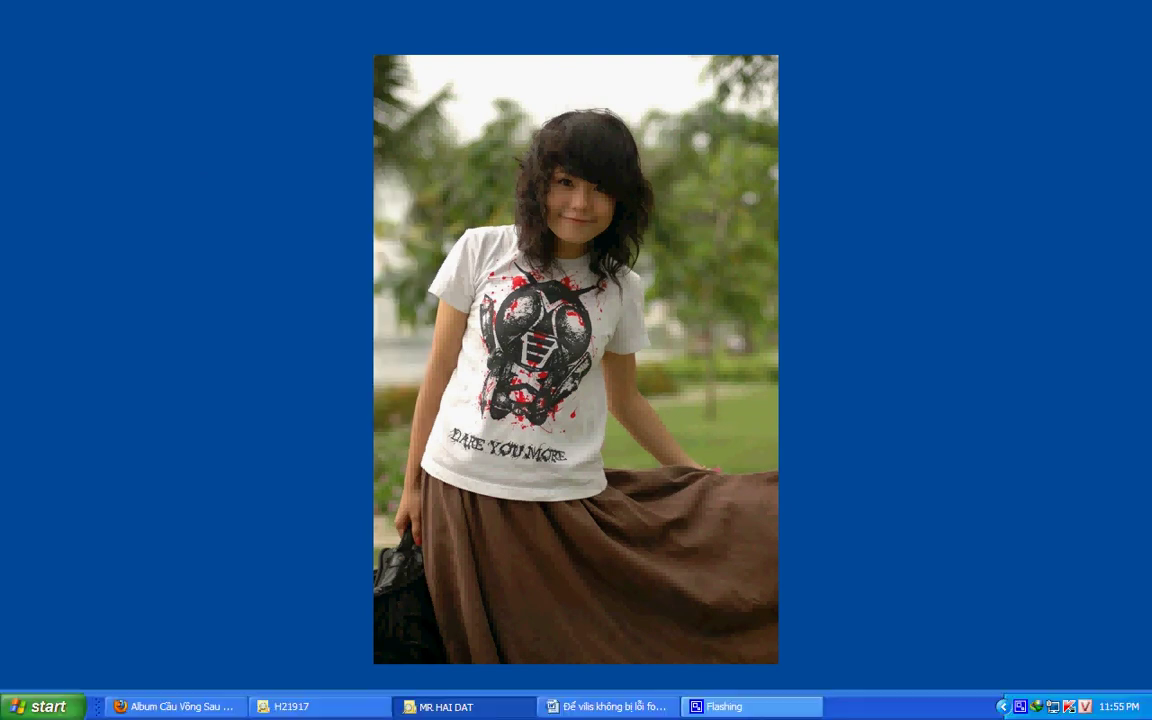
- Return to the Word guide and read the end of its font correction section
left_click(635, 706)
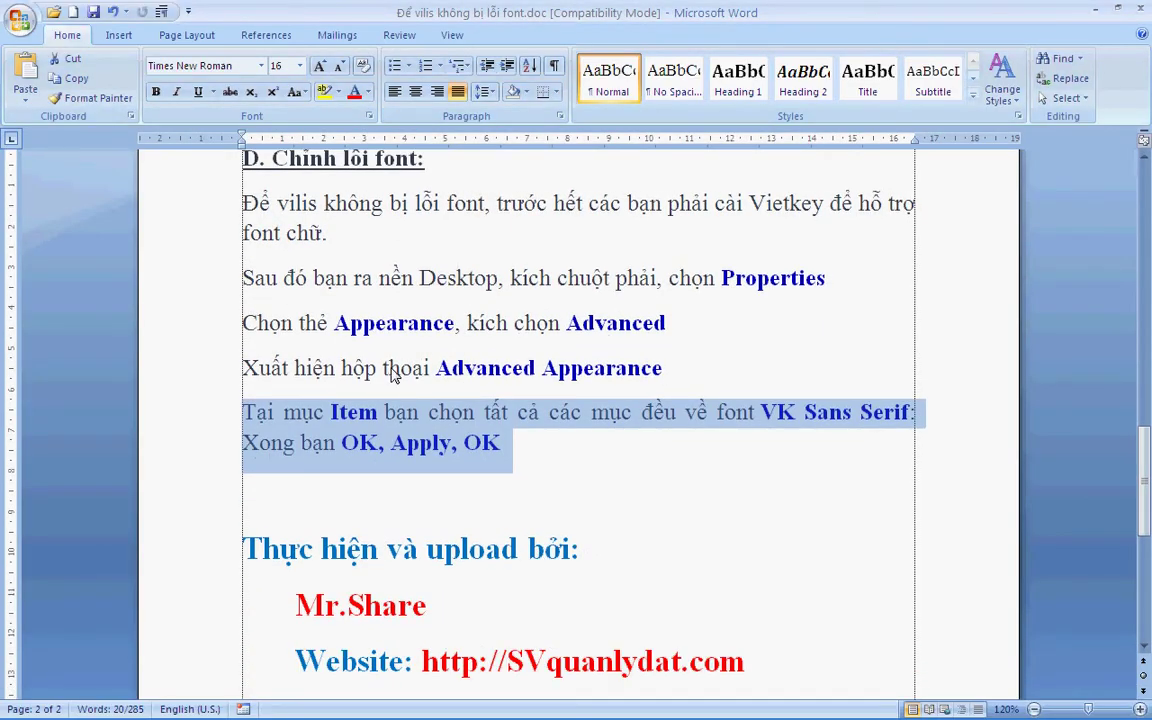
scroll(378, 290, "down", 2)
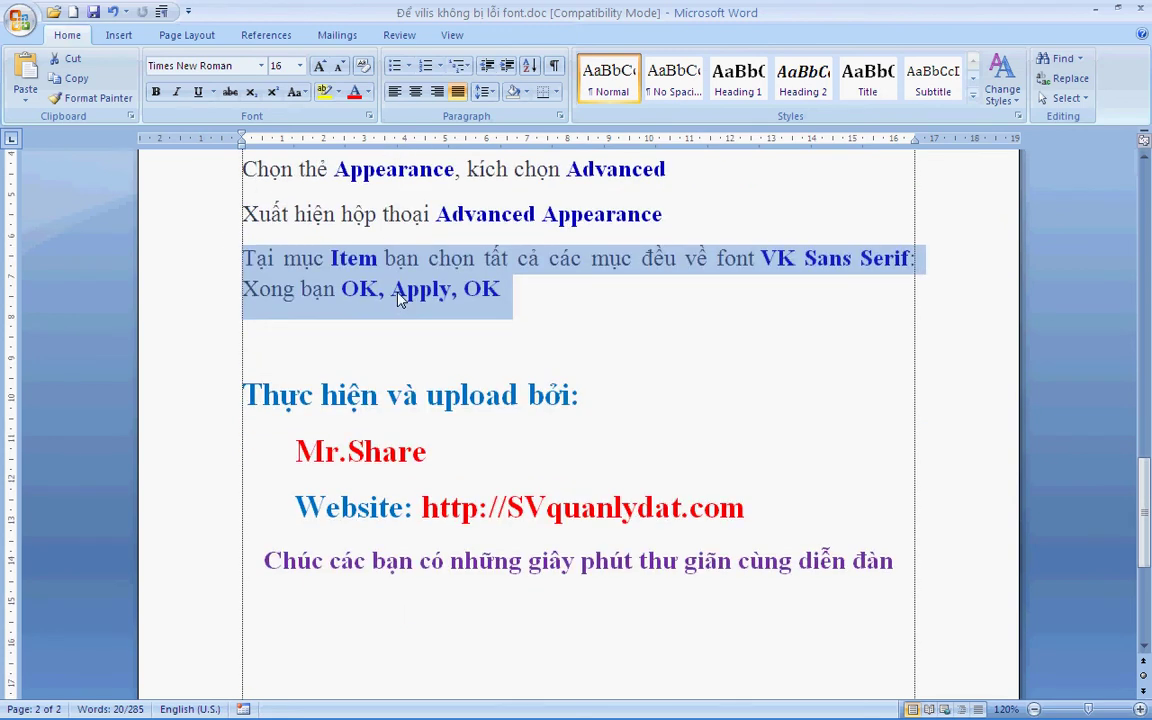
left_click(539, 352)
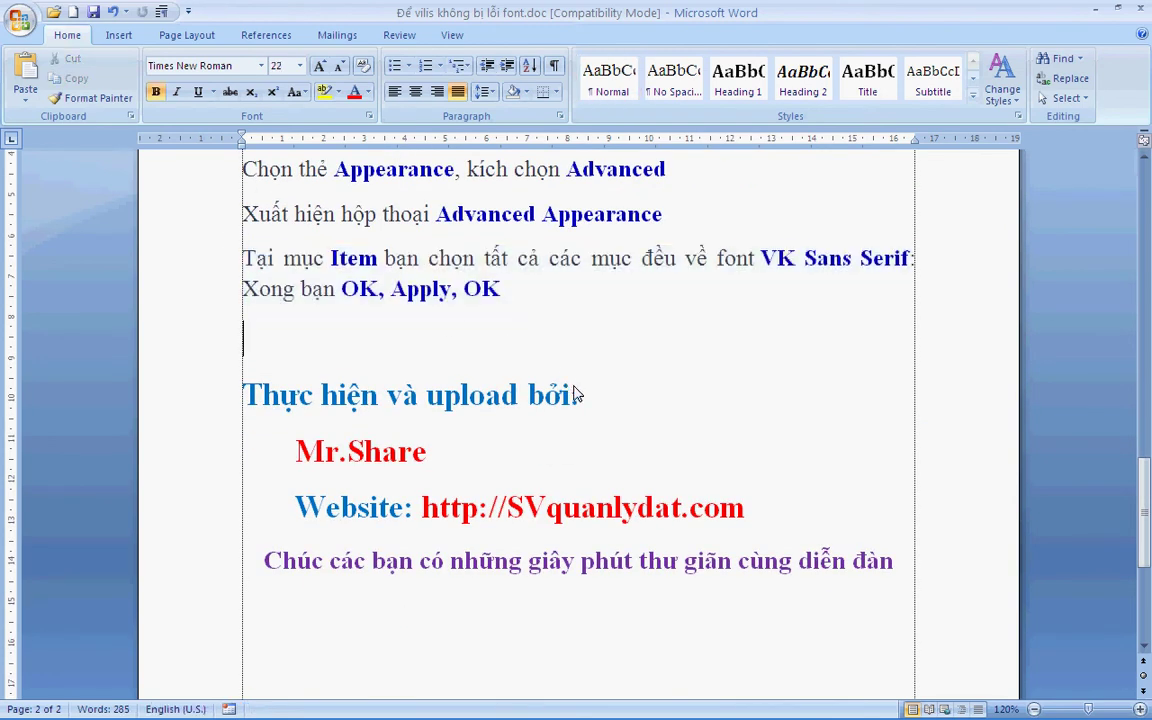
- Launch ViLIS and log in with the admin account to the system "Hệ thống kê khai đăng ký và lập hồ sơ địa chính"
mouse_move(450, 712)
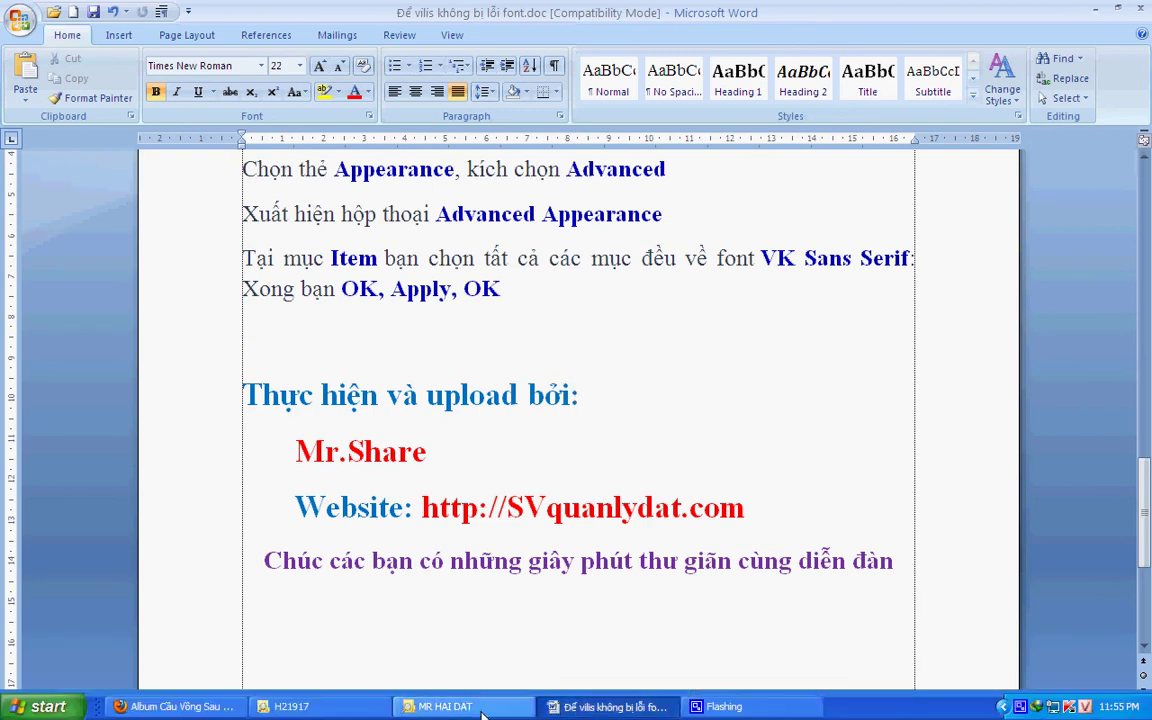
left_click(77, 714)
left_click(149, 643)
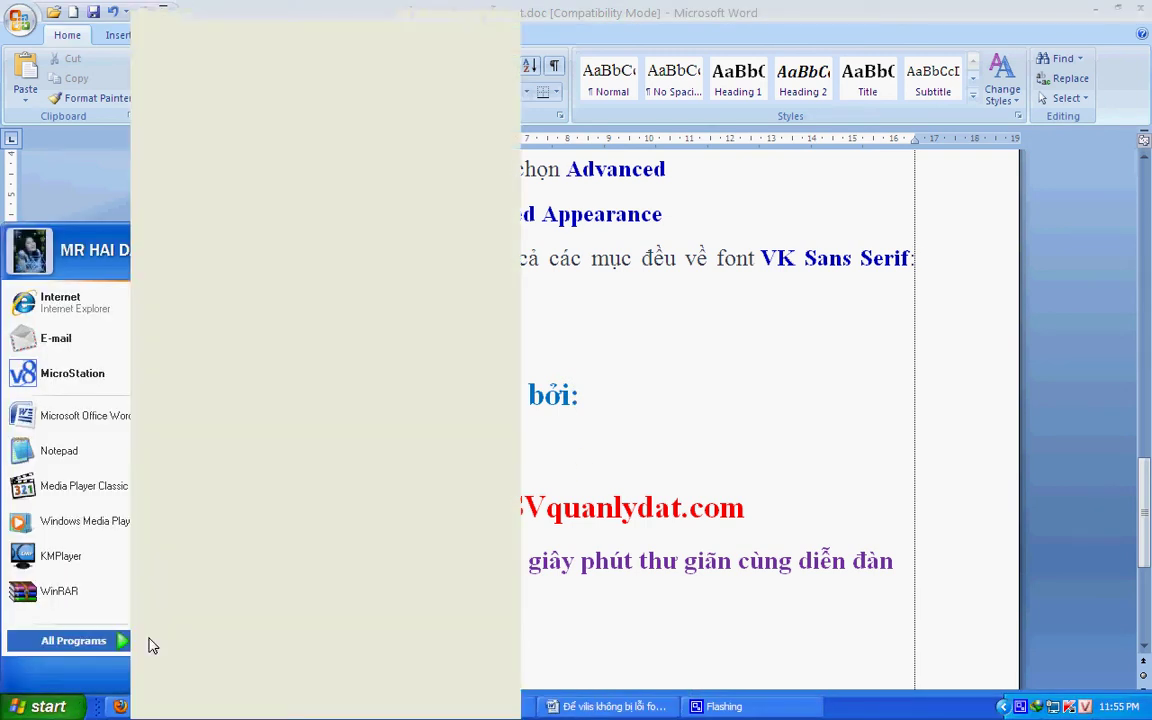
mouse_move(452, 600)
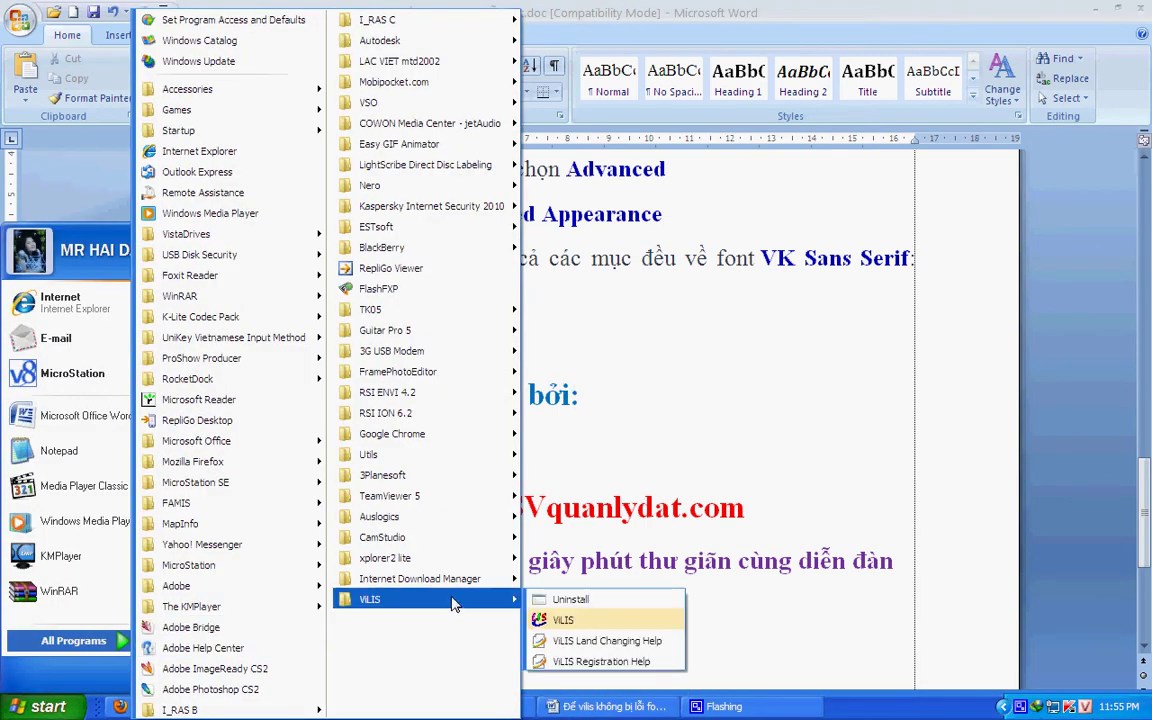
left_click(560, 620)
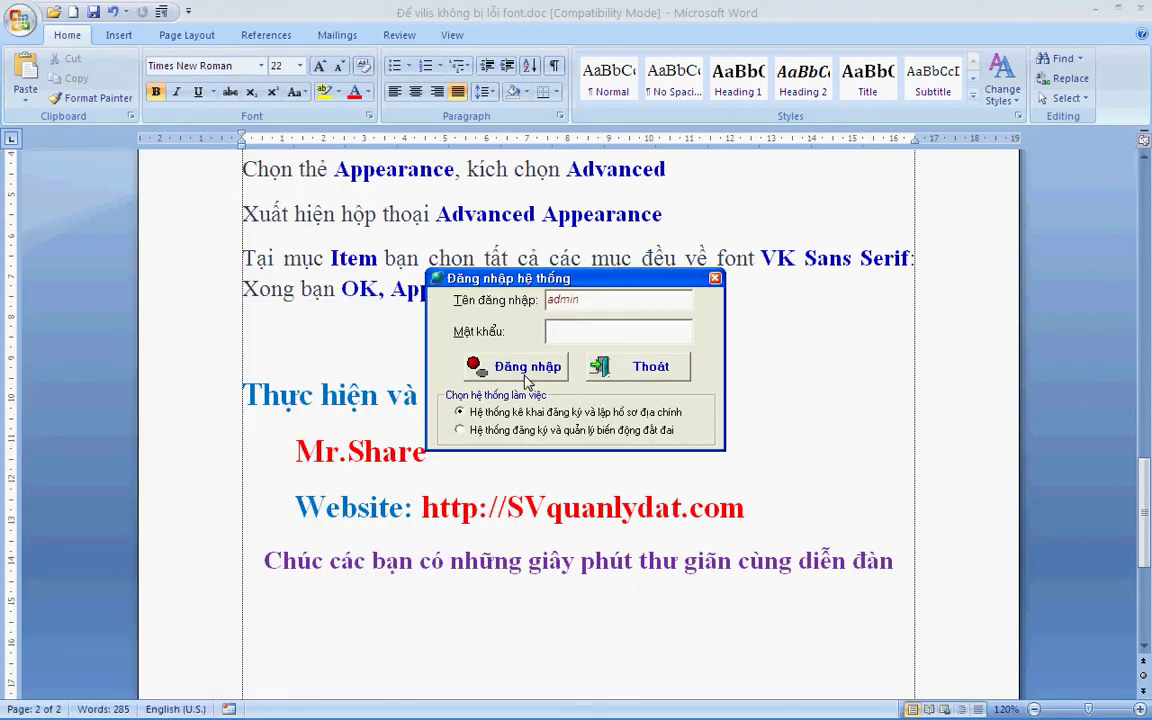
left_click(478, 362)
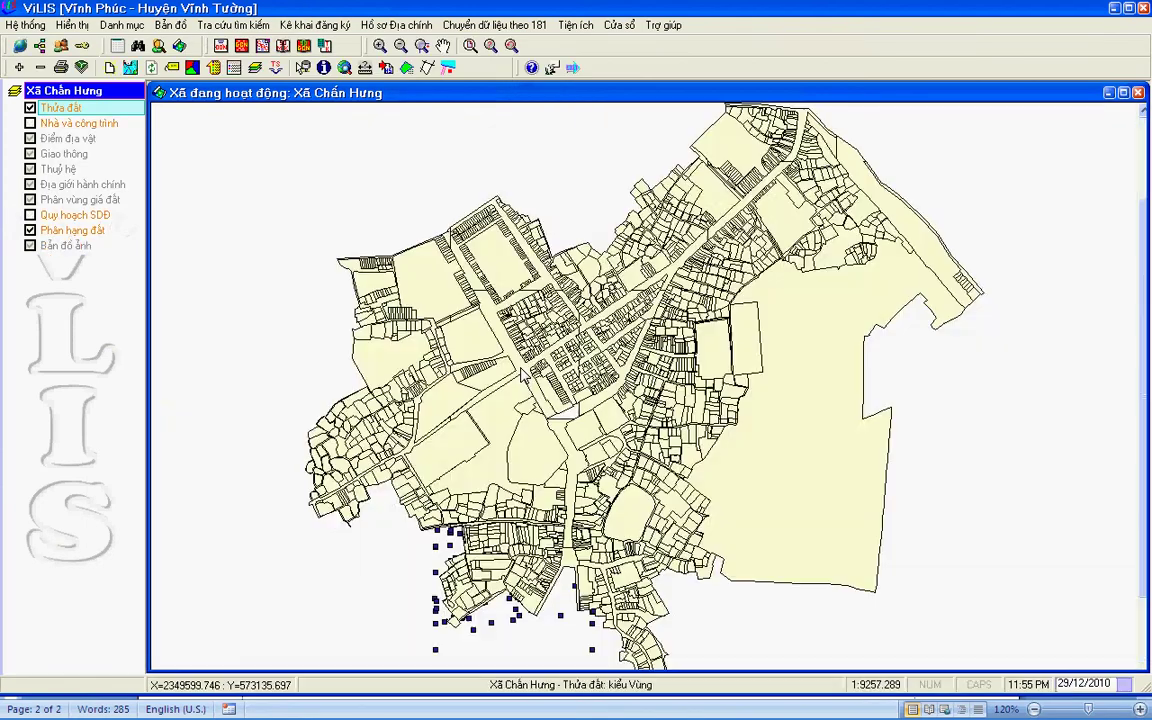
- Create a thematic map of Xã Chấn Hưng and show the Quy hoạch SDĐ and Nhà và công trình layers, toggling Thửa đất off and on
left_click(193, 68)
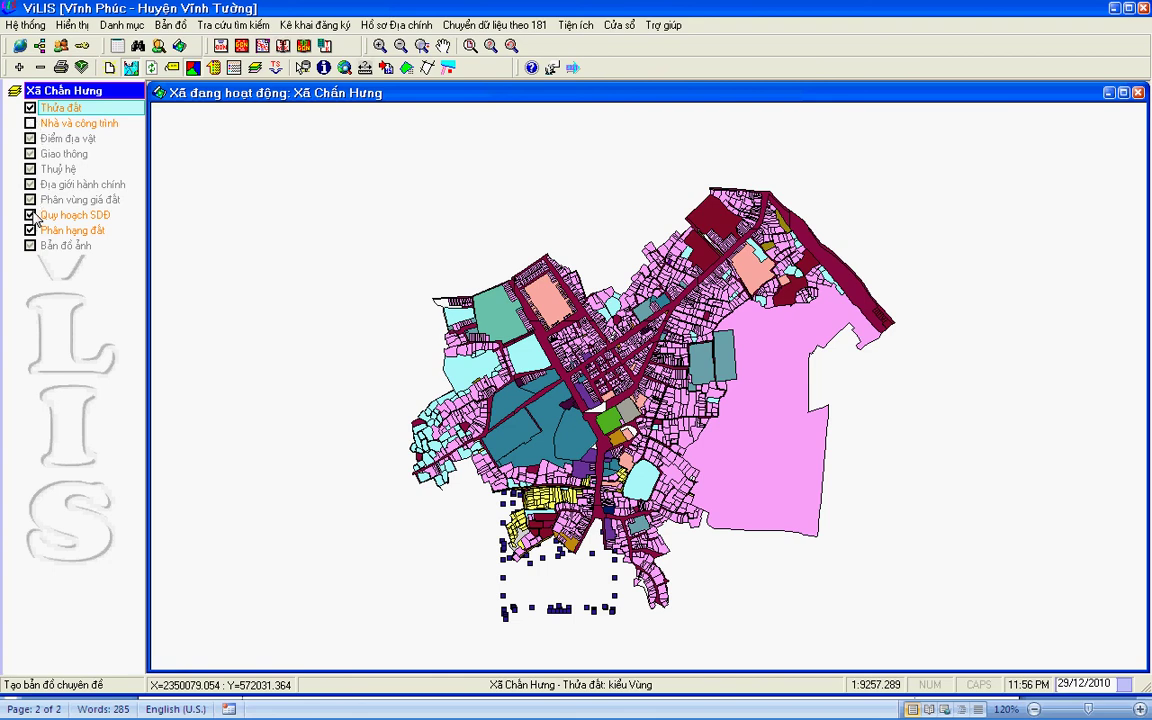
left_click(30, 108)
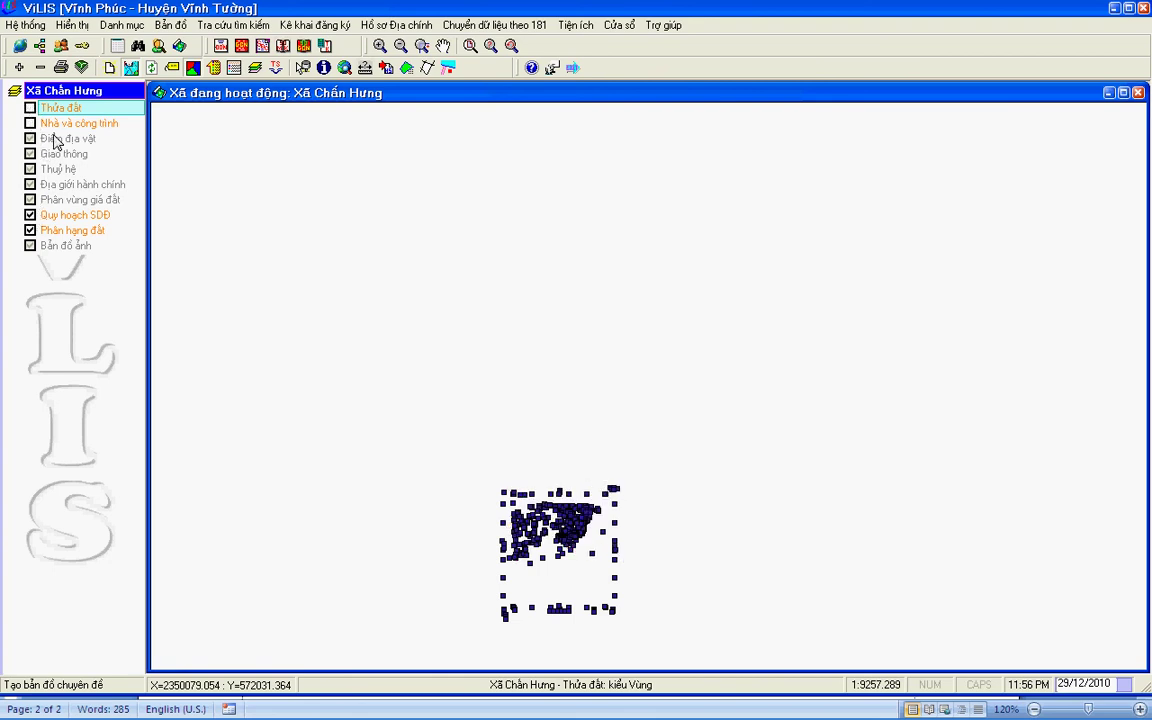
left_click(30, 108)
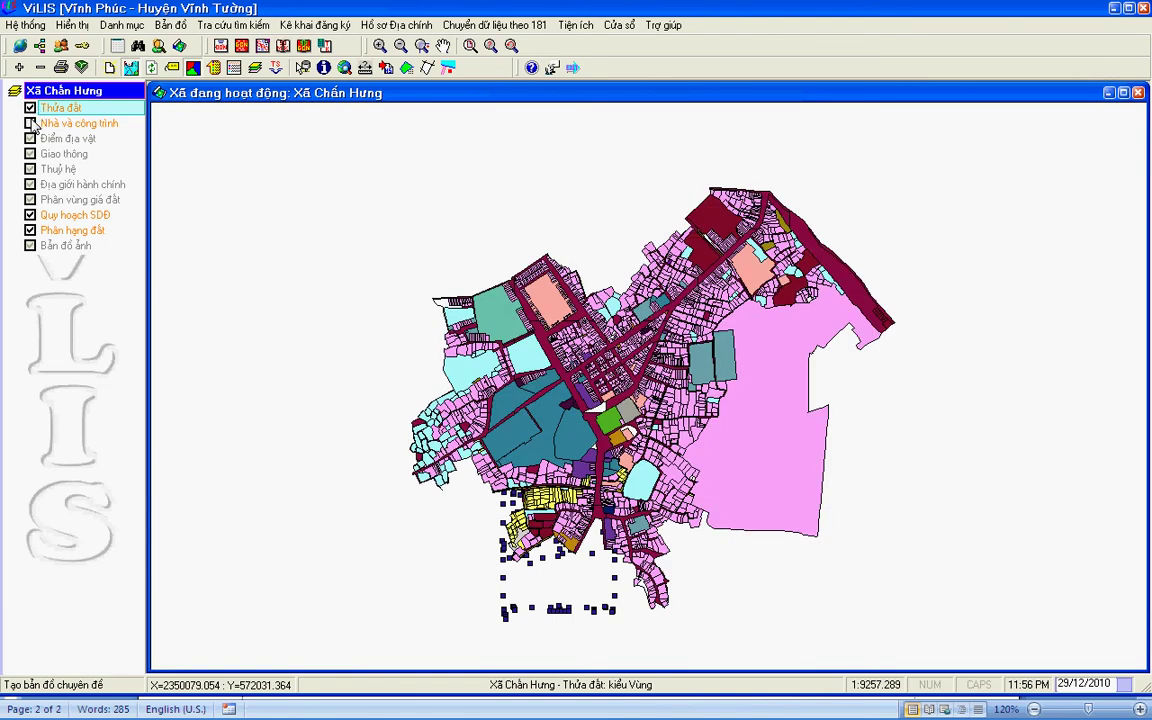
left_click(30, 123)
- Exit ViLIS, confirming the exit, and return to the Word guide
left_click(27, 26)
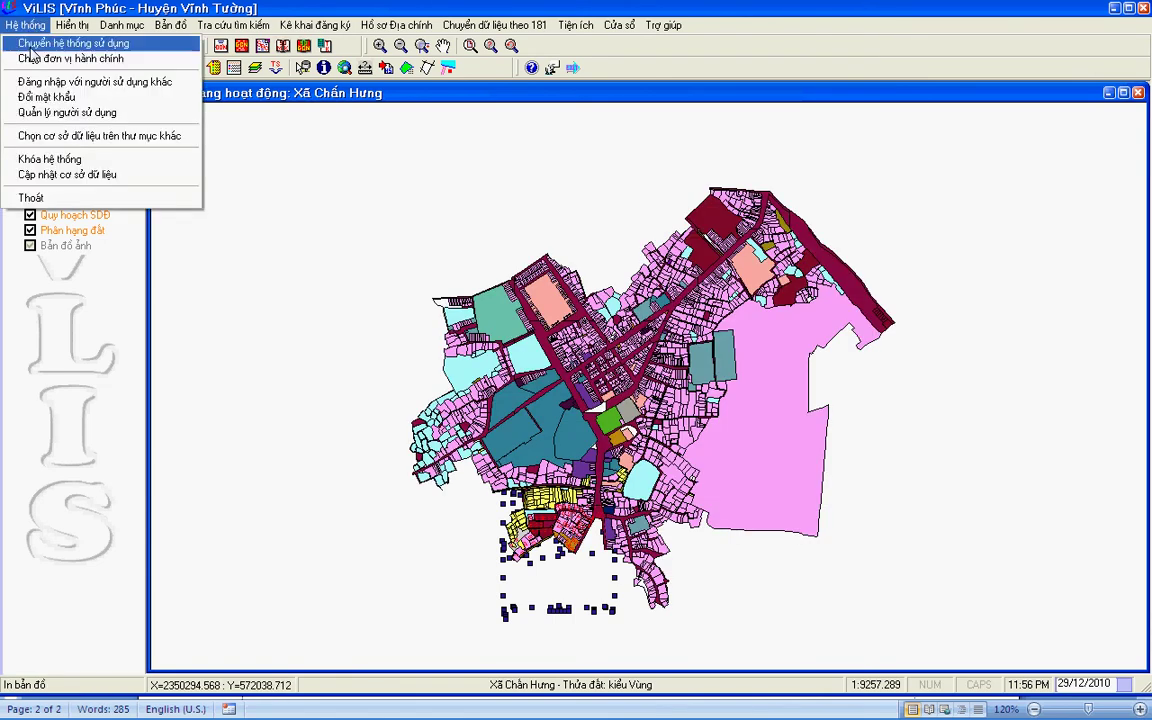
left_click(66, 206)
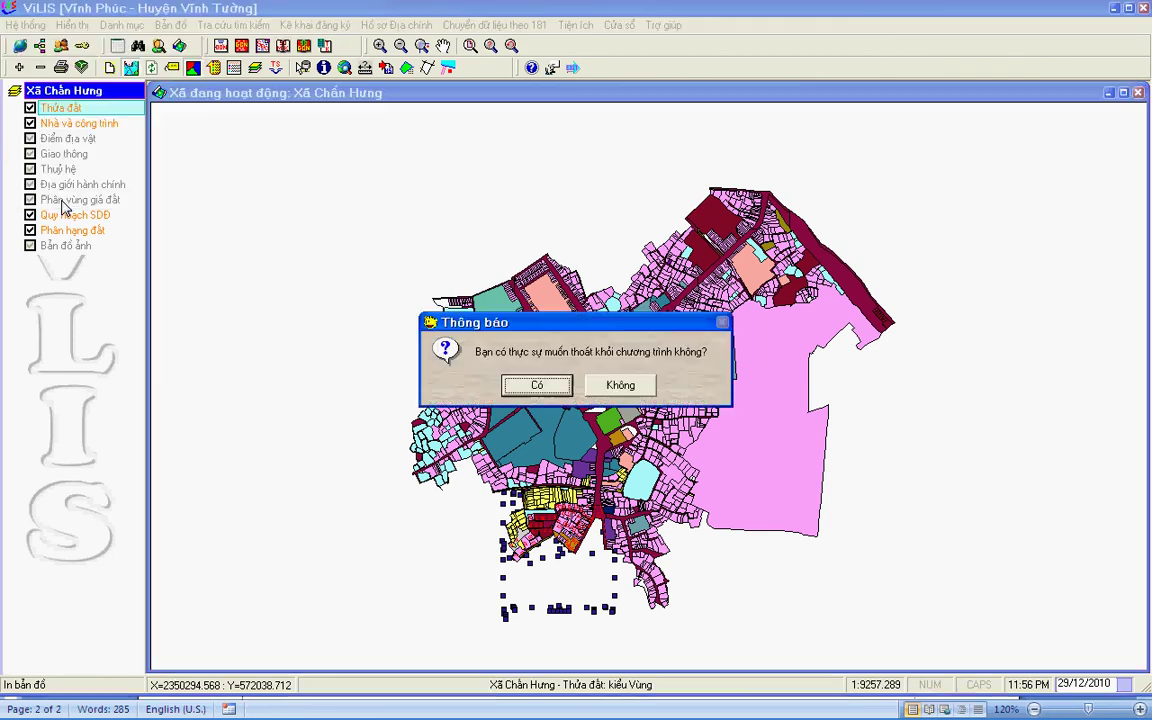
left_click(538, 386)
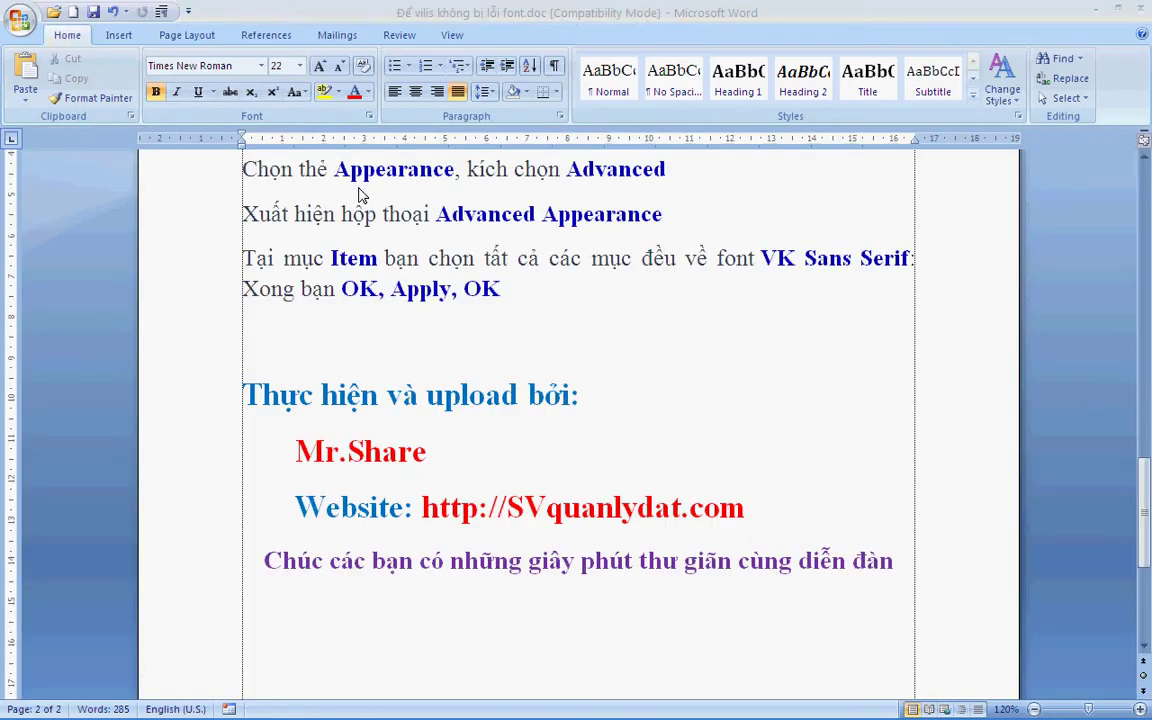